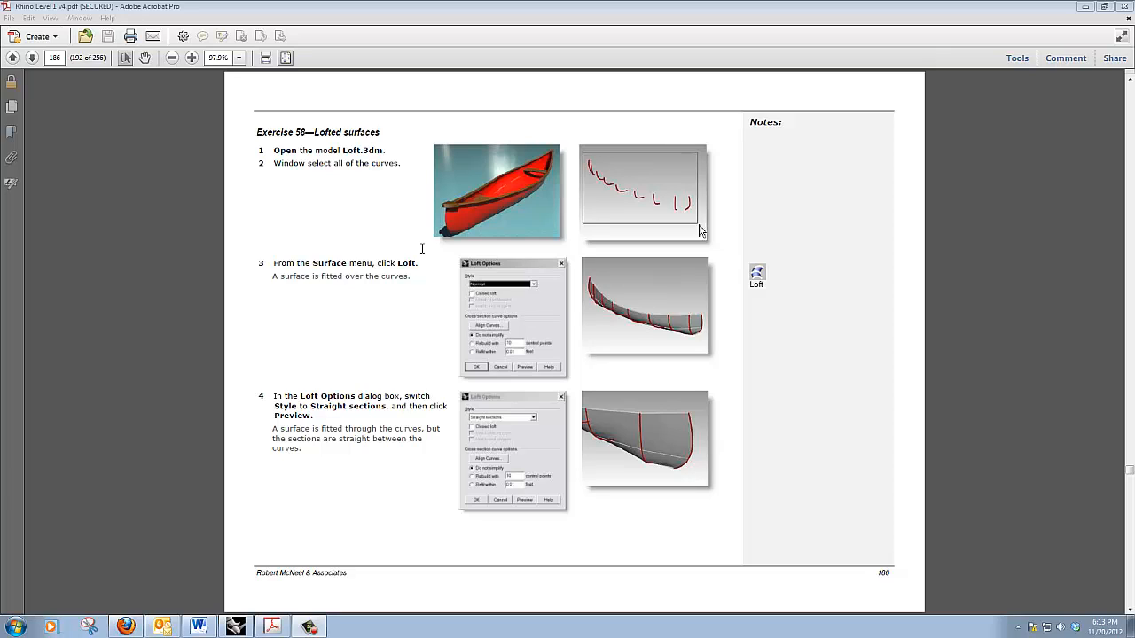
Step: Read the Exercise 58 instruction on which model to open, then switch to Rhino
{"action": "left_click", "coordinate": [278, 151]}
{"action": "left_click_drag", "start_coordinate": [279, 151], "coordinate": [387, 151]}
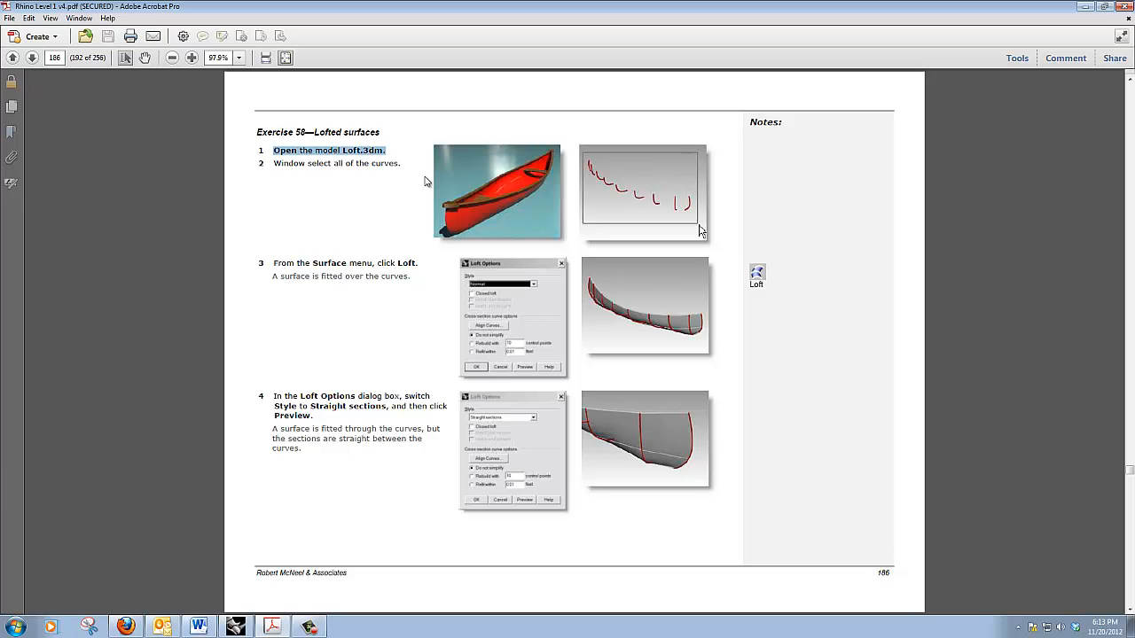
{"action": "left_click", "coordinate": [1085, 6]}
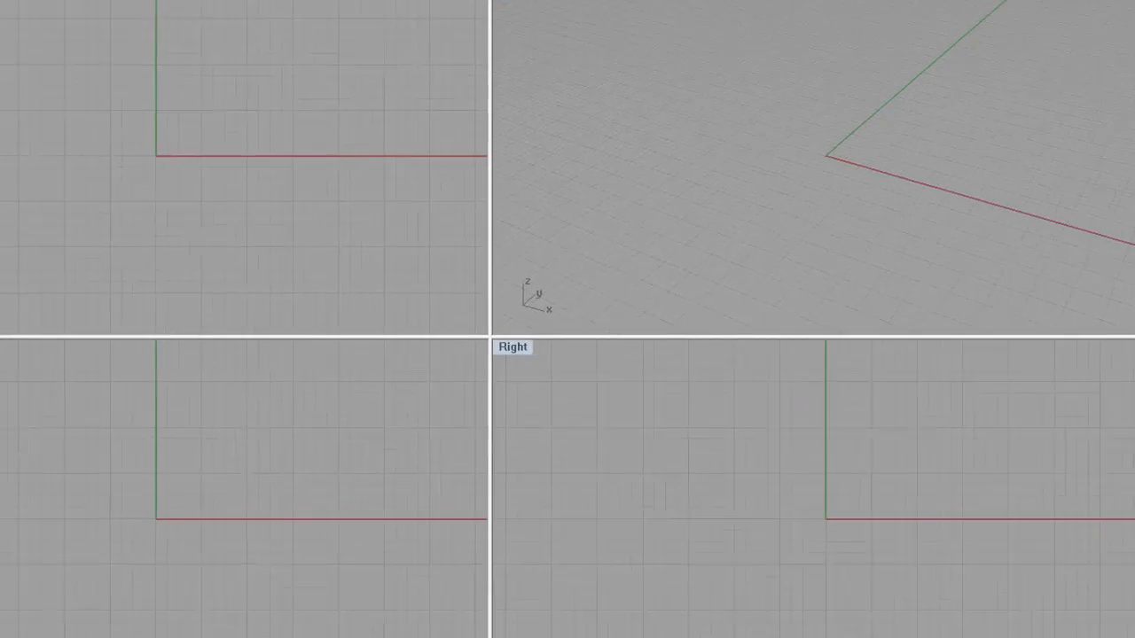
Step: Open the Loft model from the Rhino Level 1 folder inside the instructor's folder on the HS-StudentShare$ drive
{"action": "key", "text": "ctrl+o"}
{"action": "left_click", "coordinate": [531, 163]}
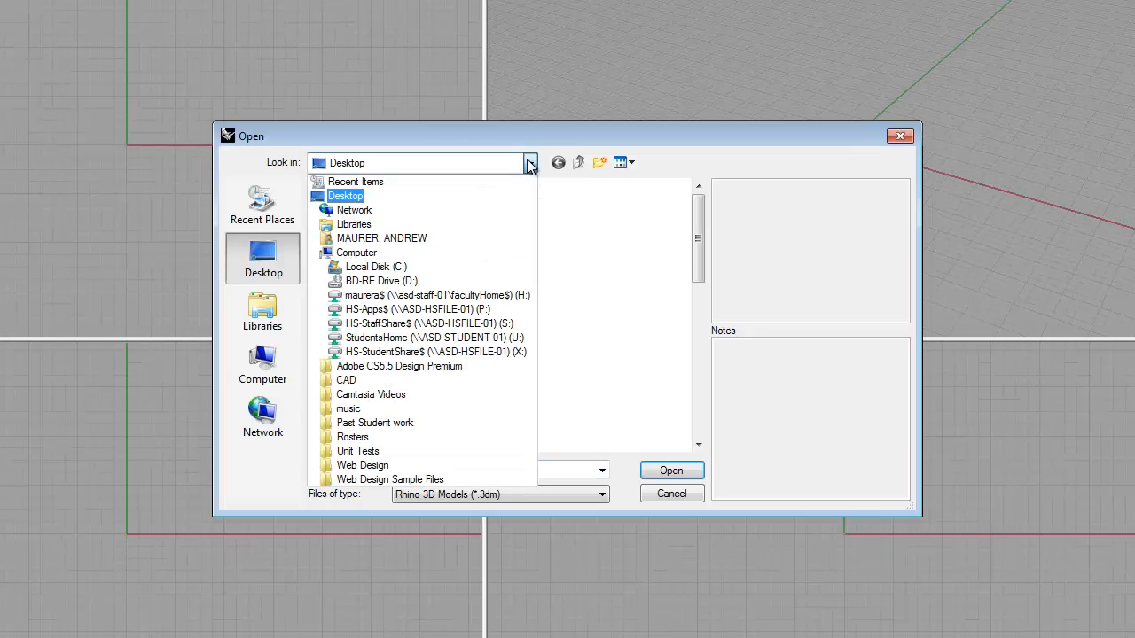
{"action": "left_click", "coordinate": [462, 351]}
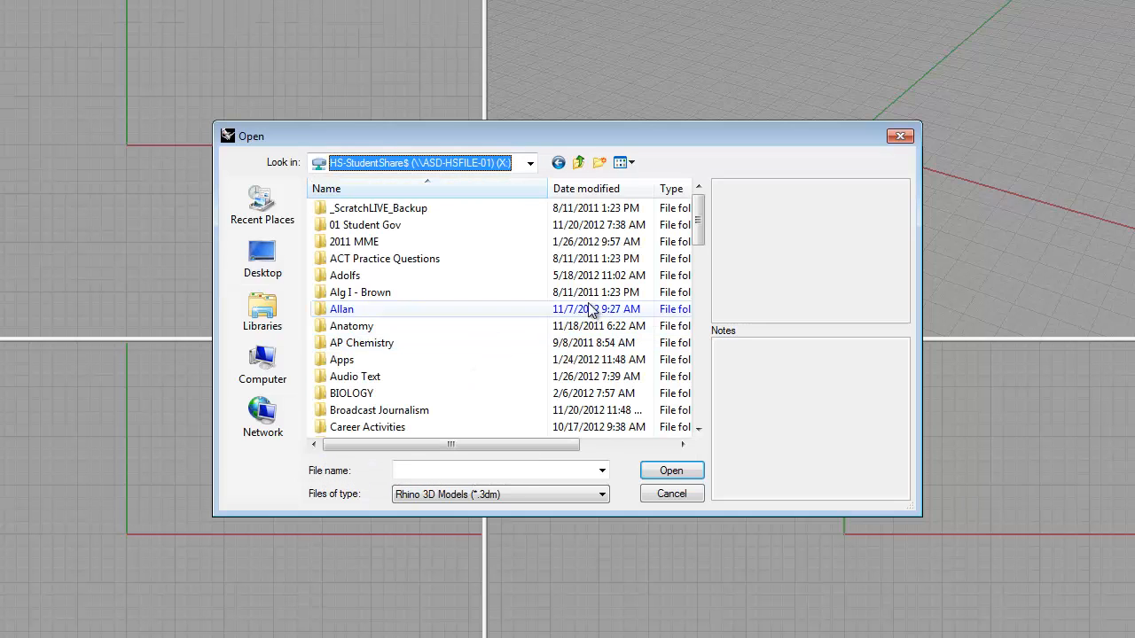
{"action": "left_click_drag", "start_coordinate": [698, 221], "coordinate": [703, 294]}
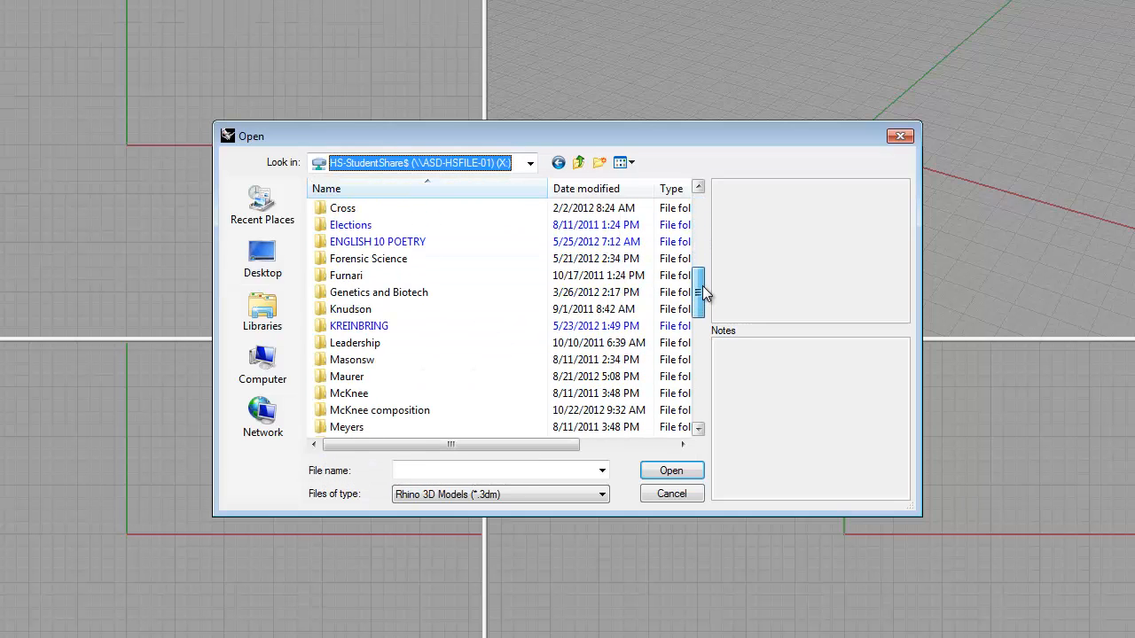
{"action": "double_click", "coordinate": [377, 376]}
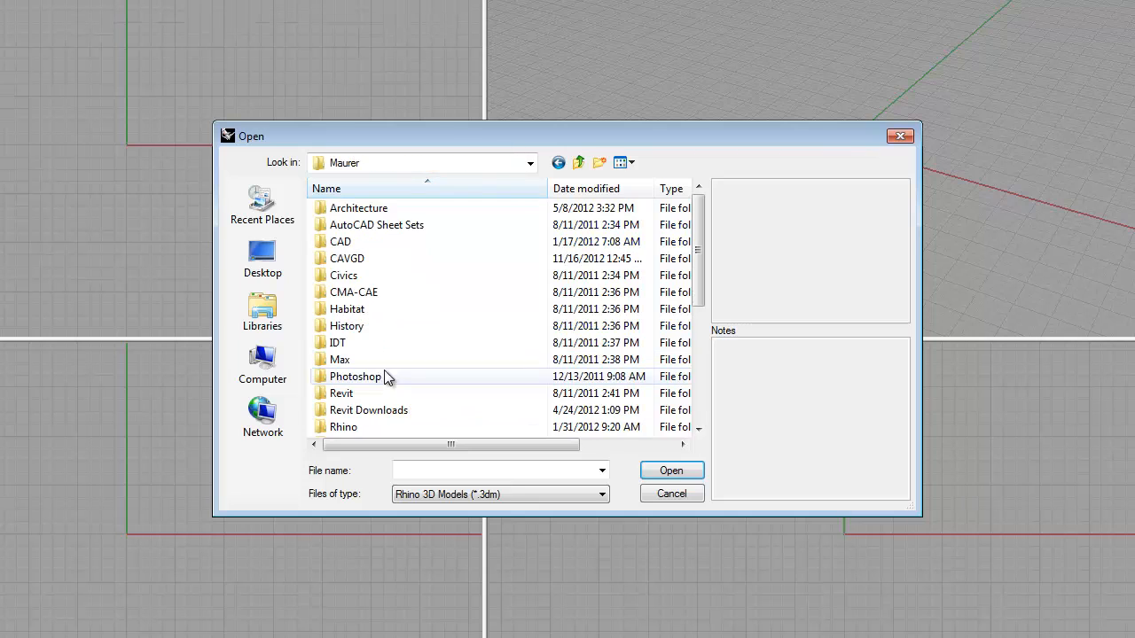
{"action": "double_click", "coordinate": [359, 431]}
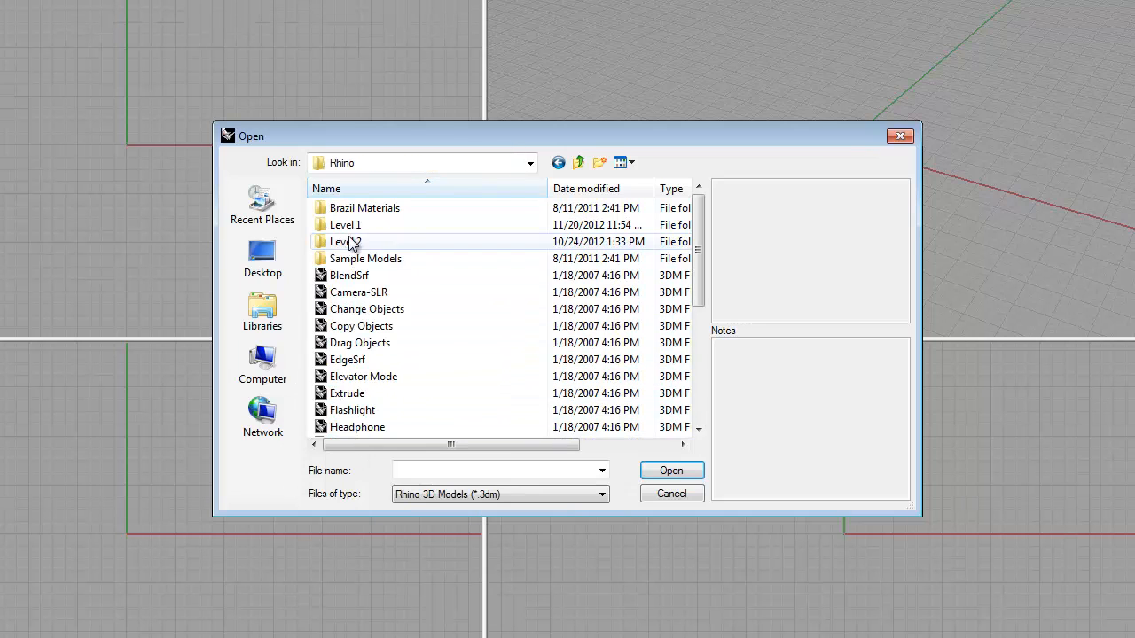
{"action": "double_click", "coordinate": [352, 229]}
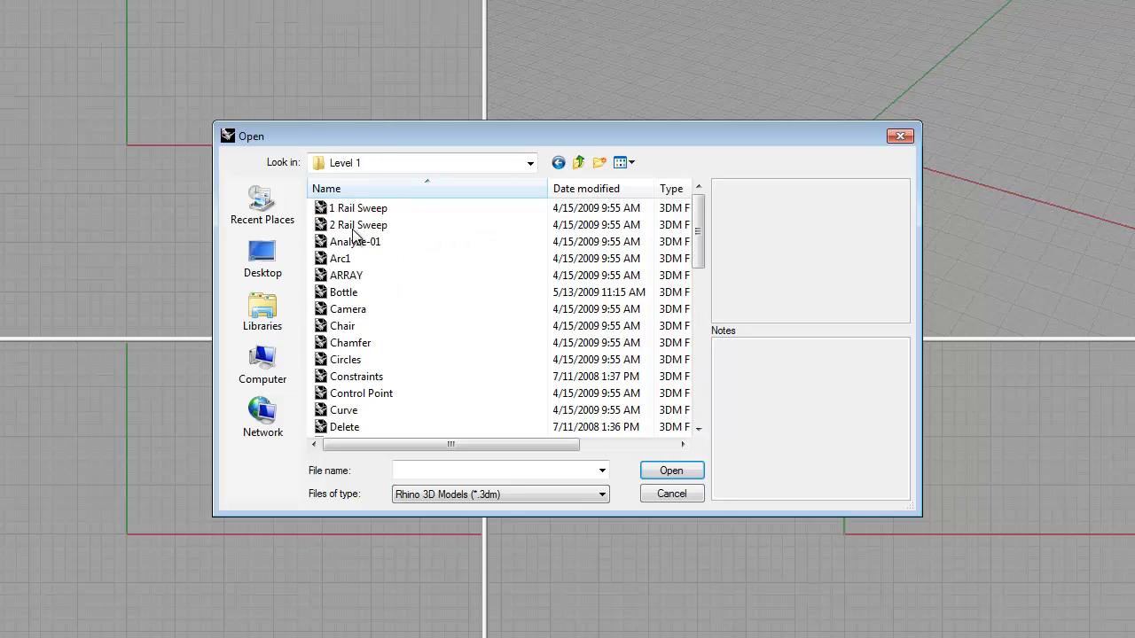
{"action": "scroll", "coordinate": [360, 314], "scroll_direction": "down", "scroll_amount": 3}
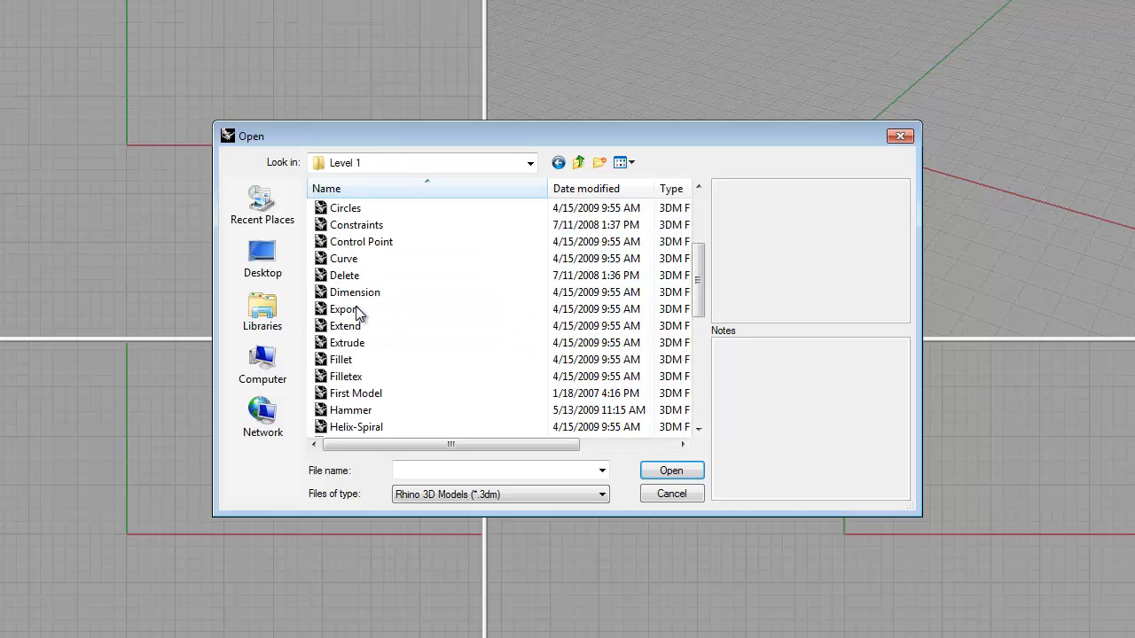
{"action": "scroll", "coordinate": [358, 312], "scroll_direction": "down", "scroll_amount": 2}
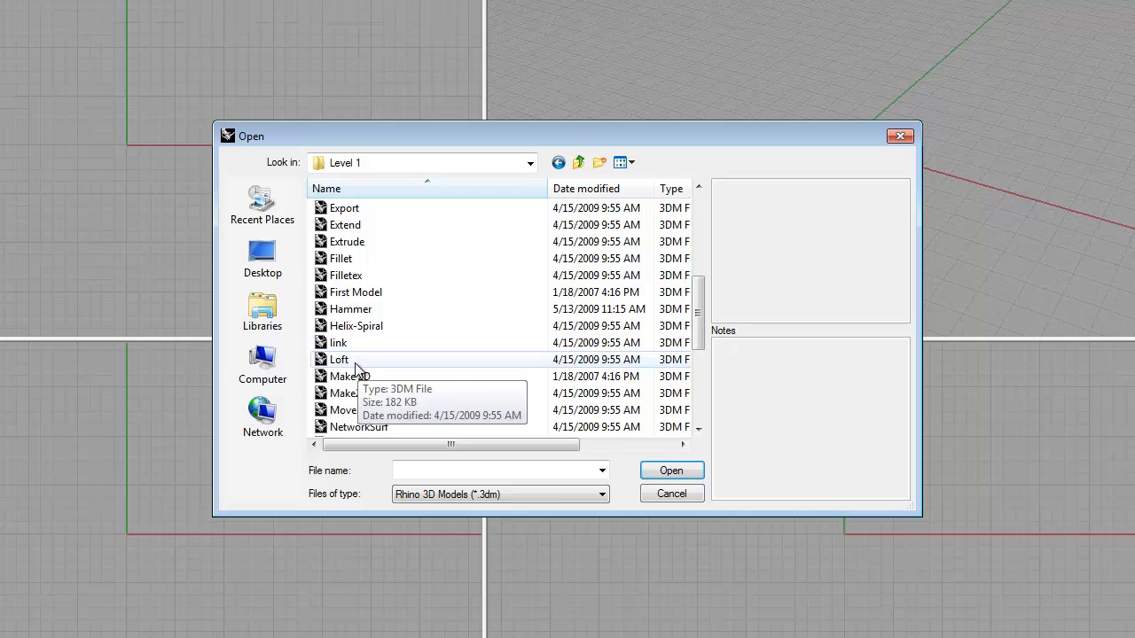
{"action": "left_click", "coordinate": [350, 366]}
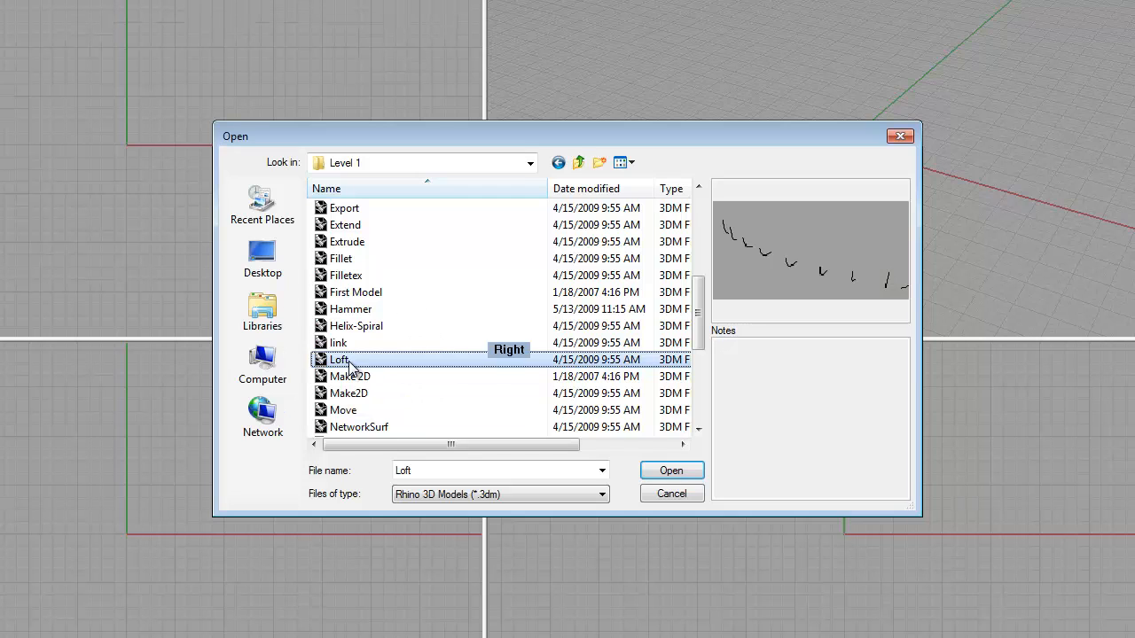
{"action": "double_click", "coordinate": [351, 364]}
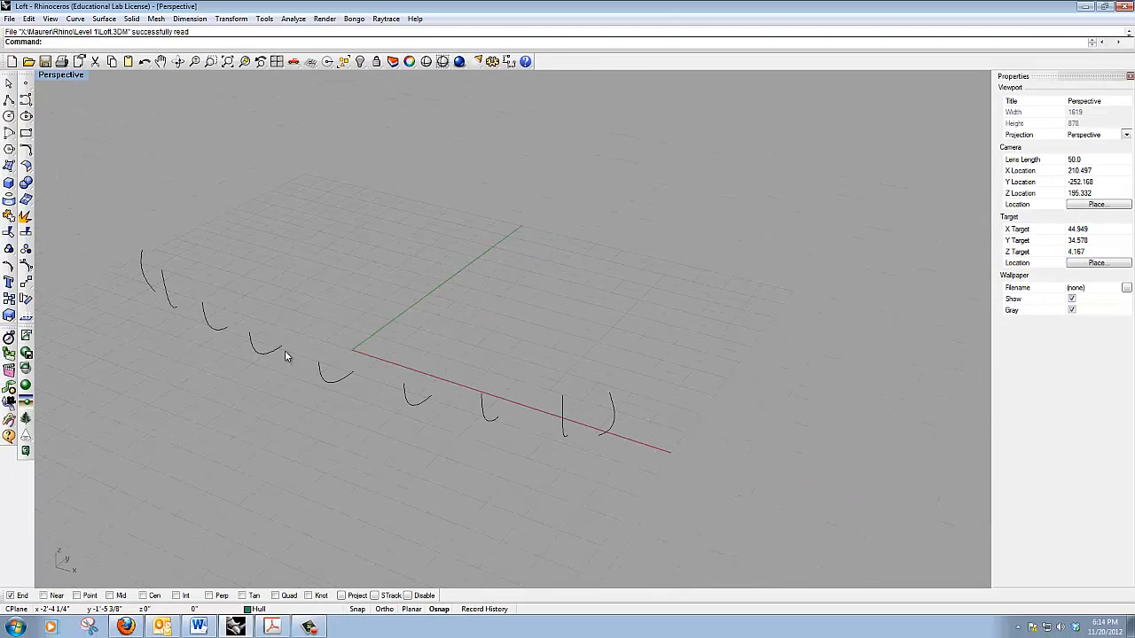
Step: Select all the hull cross-section curves in the Perspective view and start a Loft through them
{"action": "scroll", "coordinate": [513, 372], "scroll_direction": "down", "scroll_amount": 2}
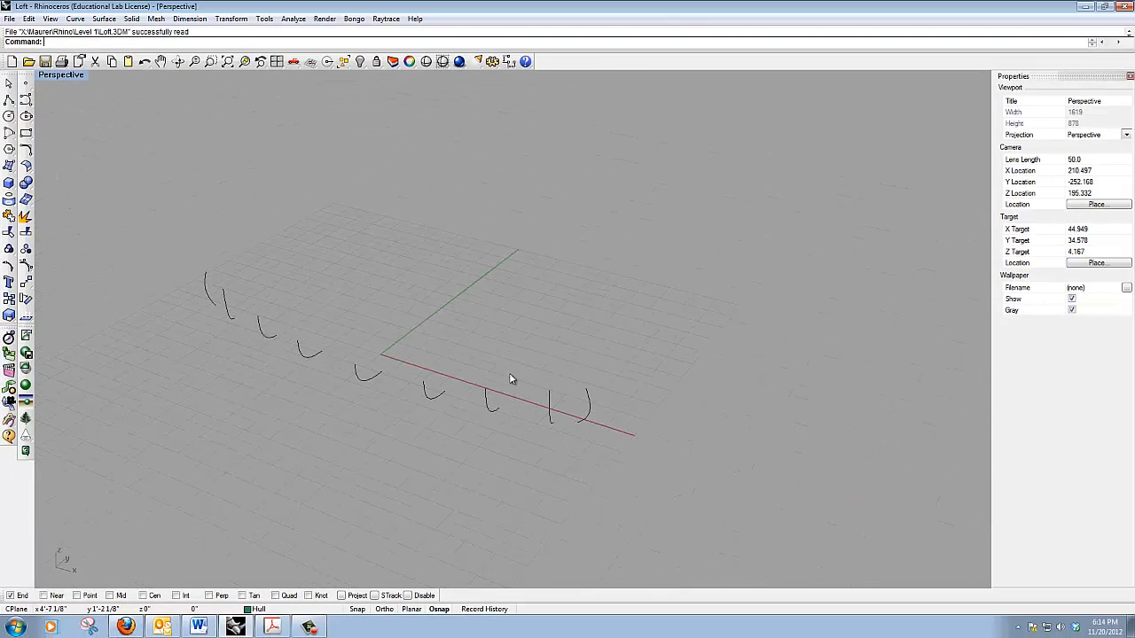
{"action": "left_click_drag", "start_coordinate": [643, 482], "coordinate": [150, 219]}
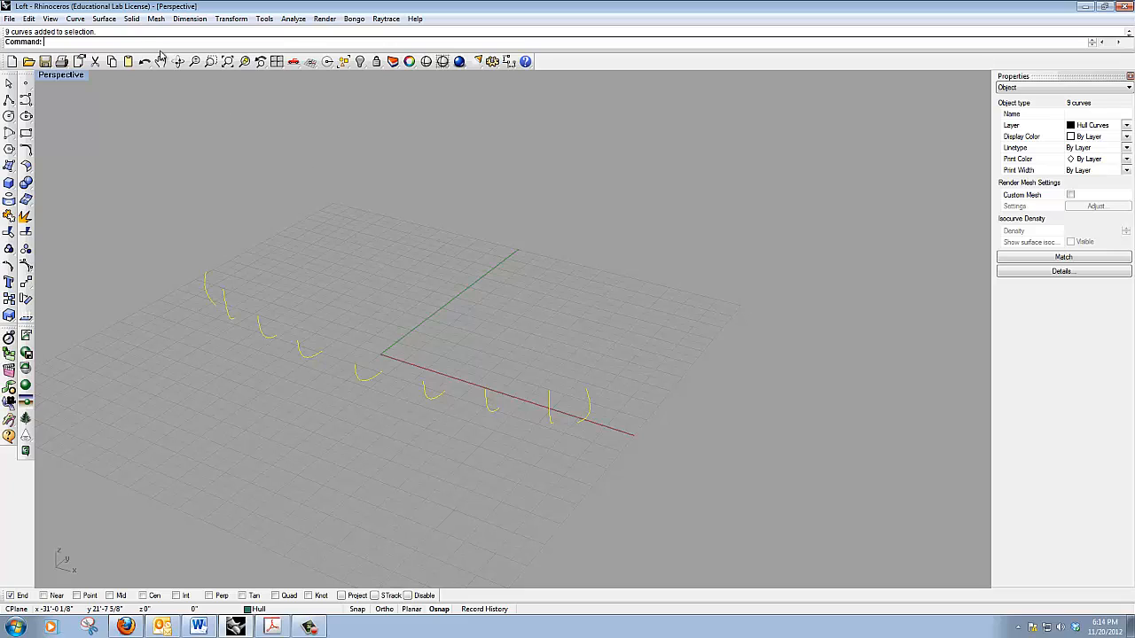
{"action": "left_click", "coordinate": [105, 19]}
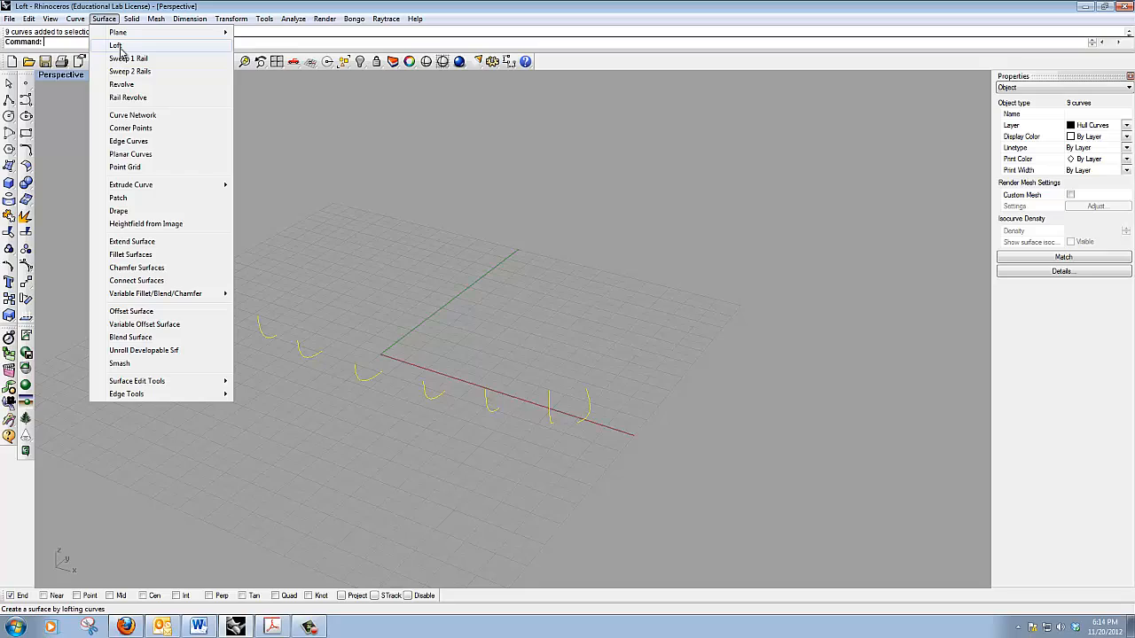
{"action": "left_click", "coordinate": [118, 46]}
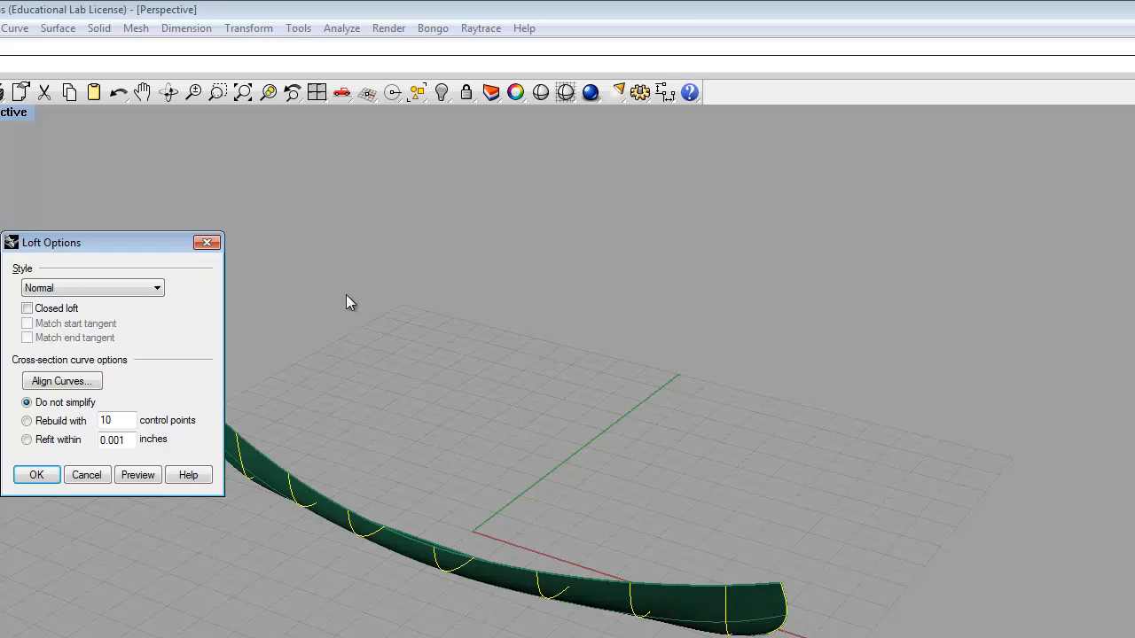
Step: Try the Straight sections and Loose loft styles, previewing each one on the hull
{"action": "left_click", "coordinate": [157, 290]}
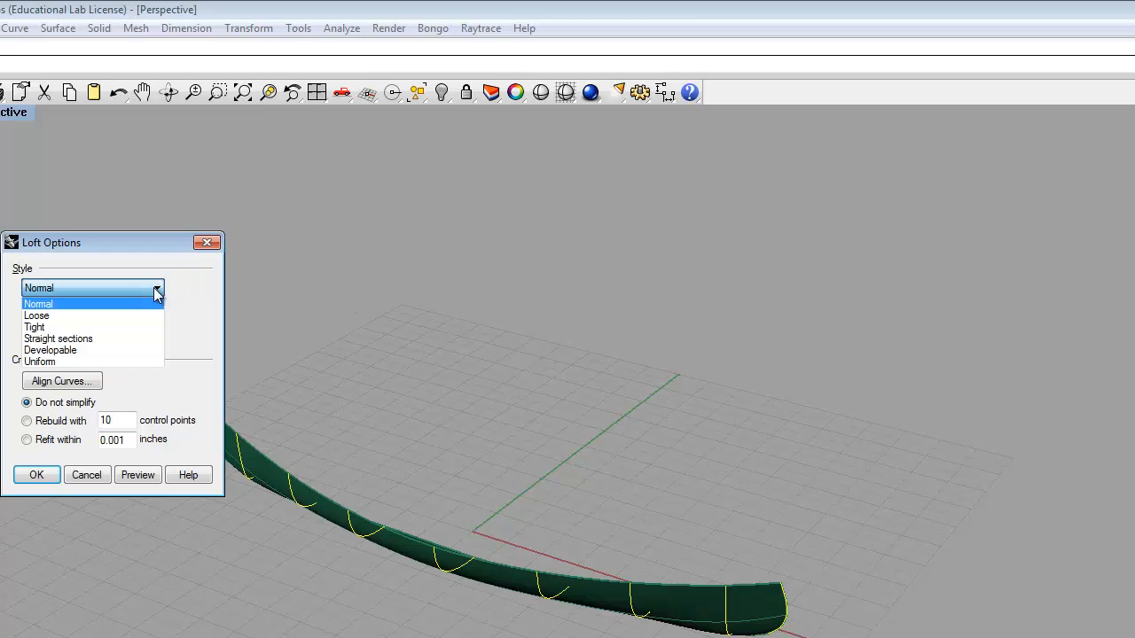
{"action": "left_click", "coordinate": [111, 342]}
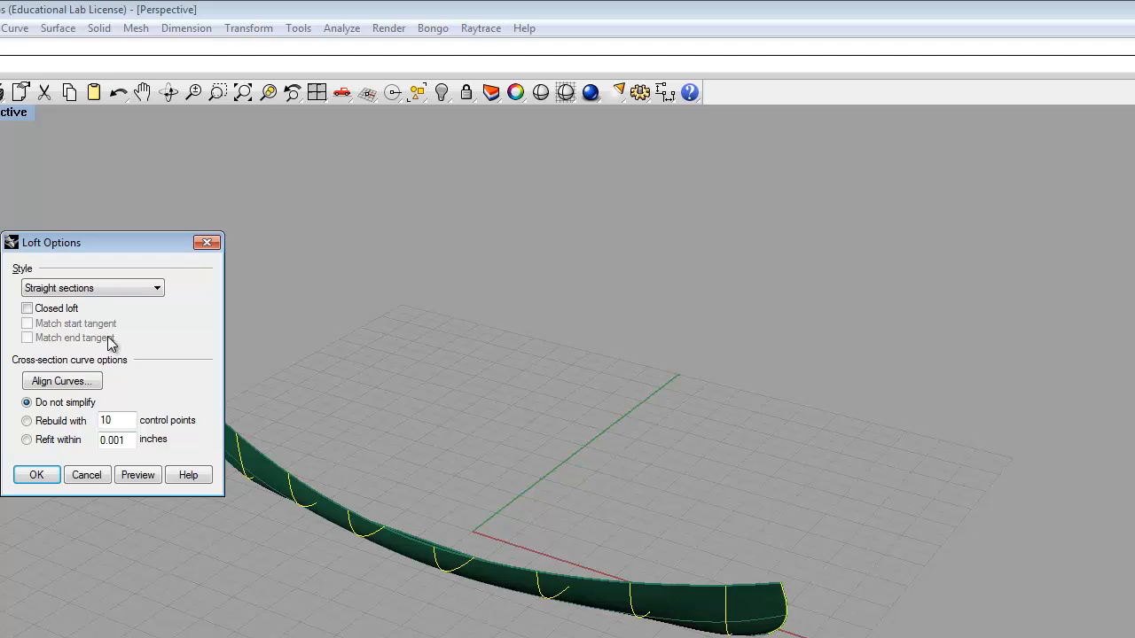
{"action": "left_click", "coordinate": [138, 478]}
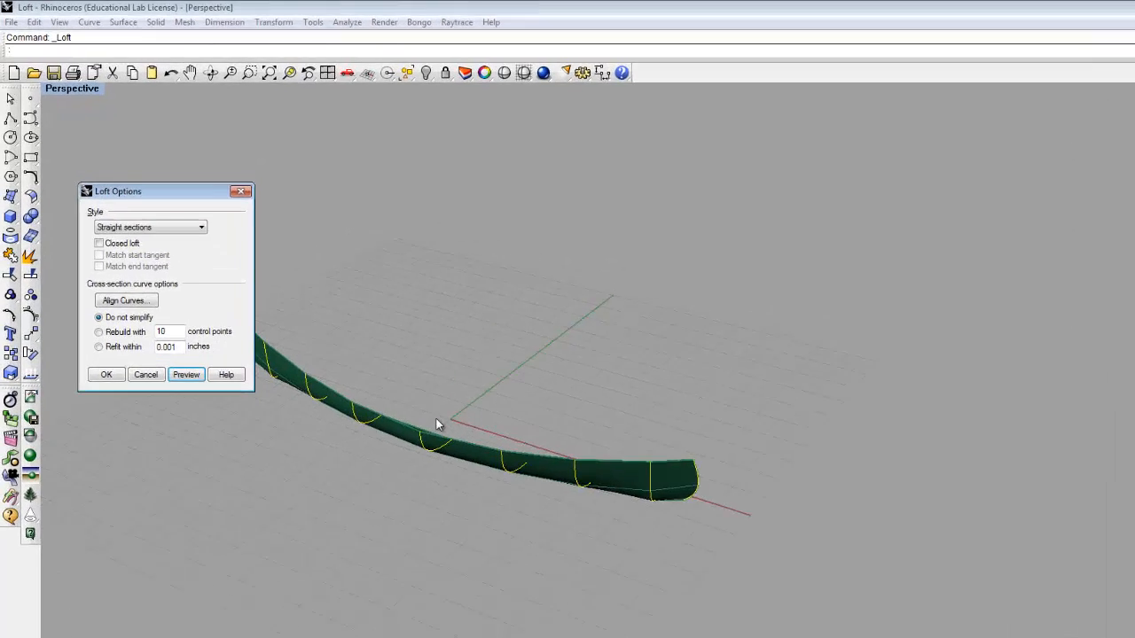
{"action": "left_click", "coordinate": [255, 289]}
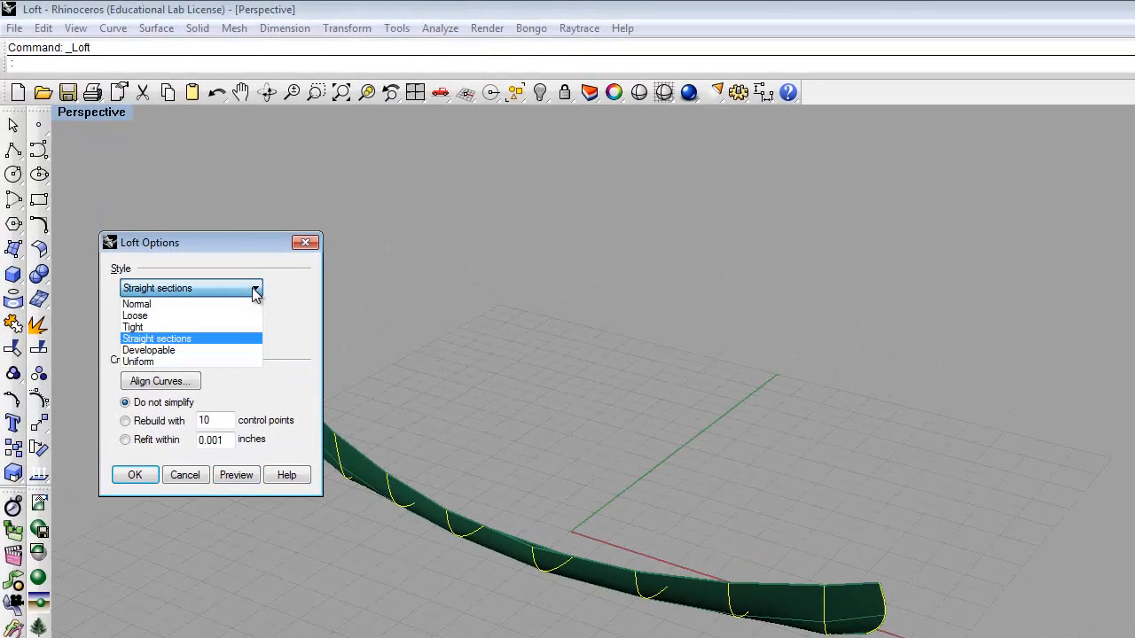
{"action": "left_click", "coordinate": [220, 317]}
{"action": "left_click", "coordinate": [236, 475]}
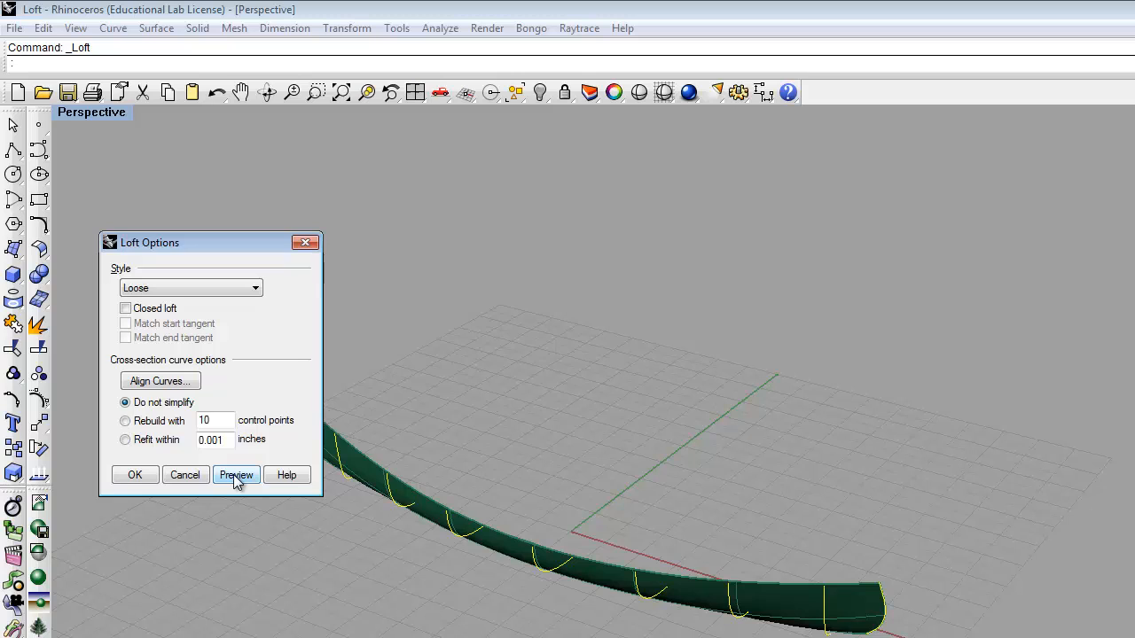
Step: Set the loft style to Normal and create the hull surface
{"action": "left_click", "coordinate": [253, 289]}
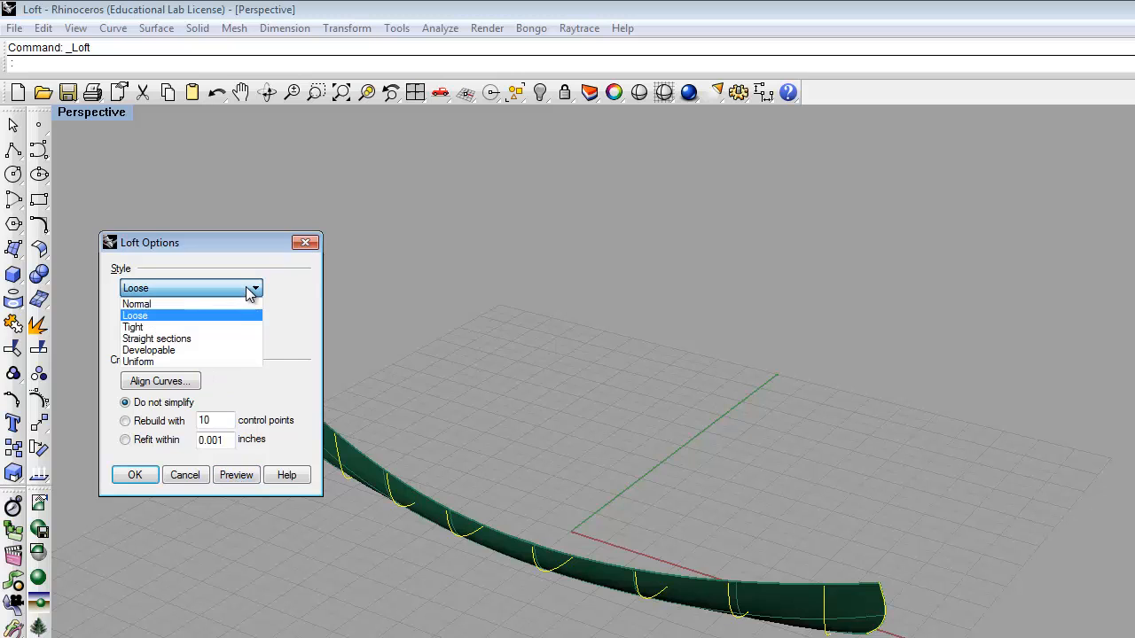
{"action": "left_click", "coordinate": [235, 304]}
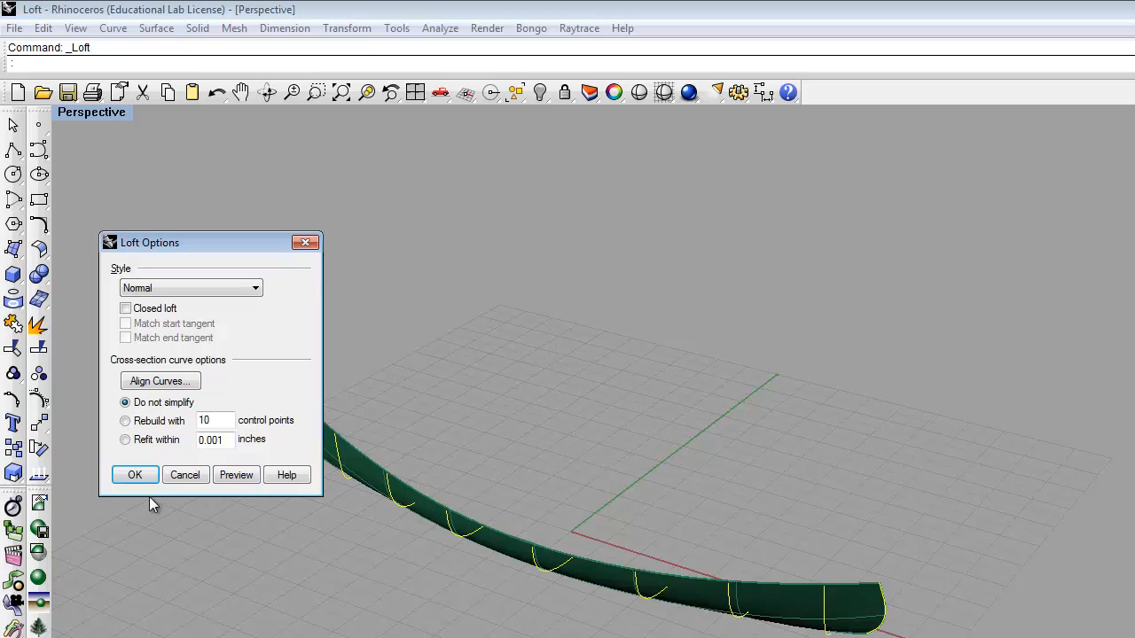
{"action": "left_click", "coordinate": [131, 479]}
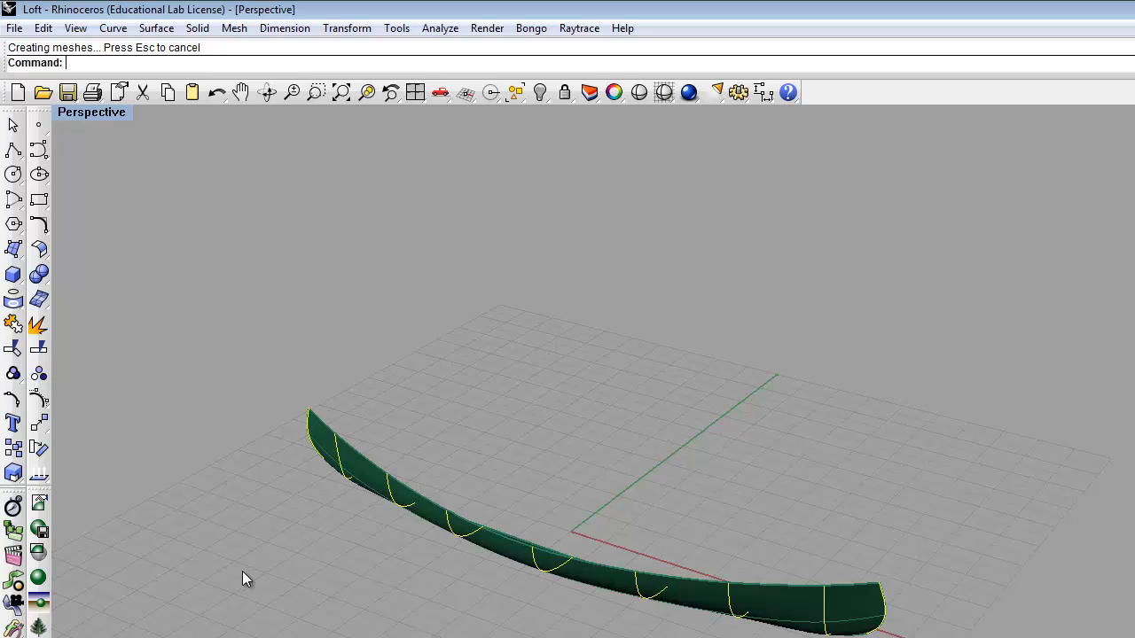
Step: Return to the four-view layout and mirror a copy of the lofted half-hull about its straight centerline edge, from end to end, in the Top view
{"action": "double_click", "coordinate": [84, 114]}
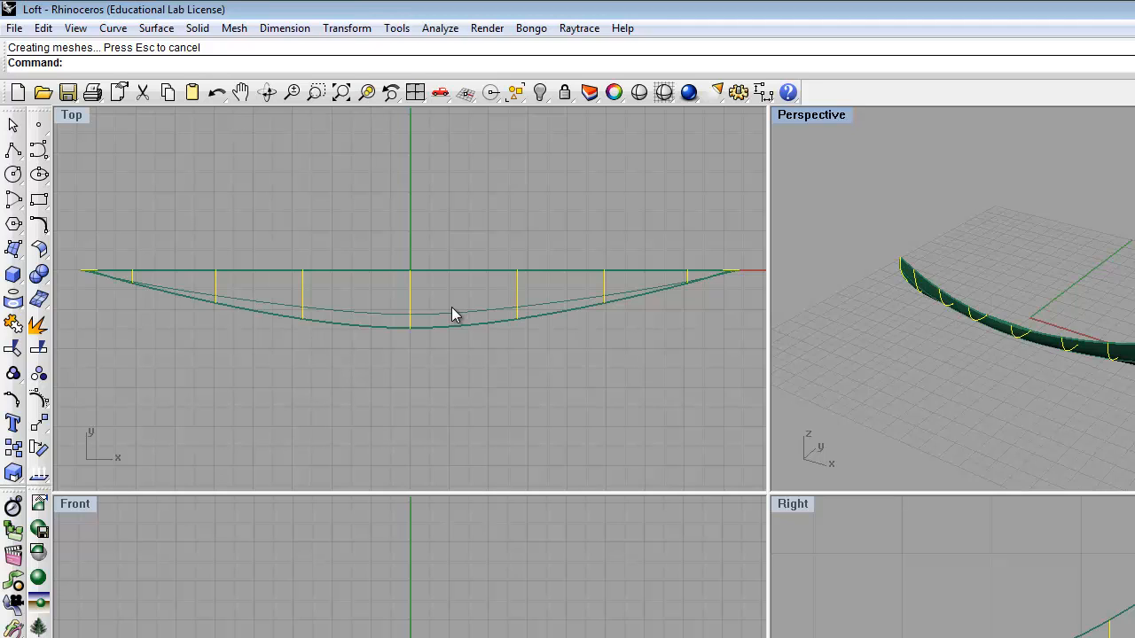
{"action": "left_click", "coordinate": [452, 331]}
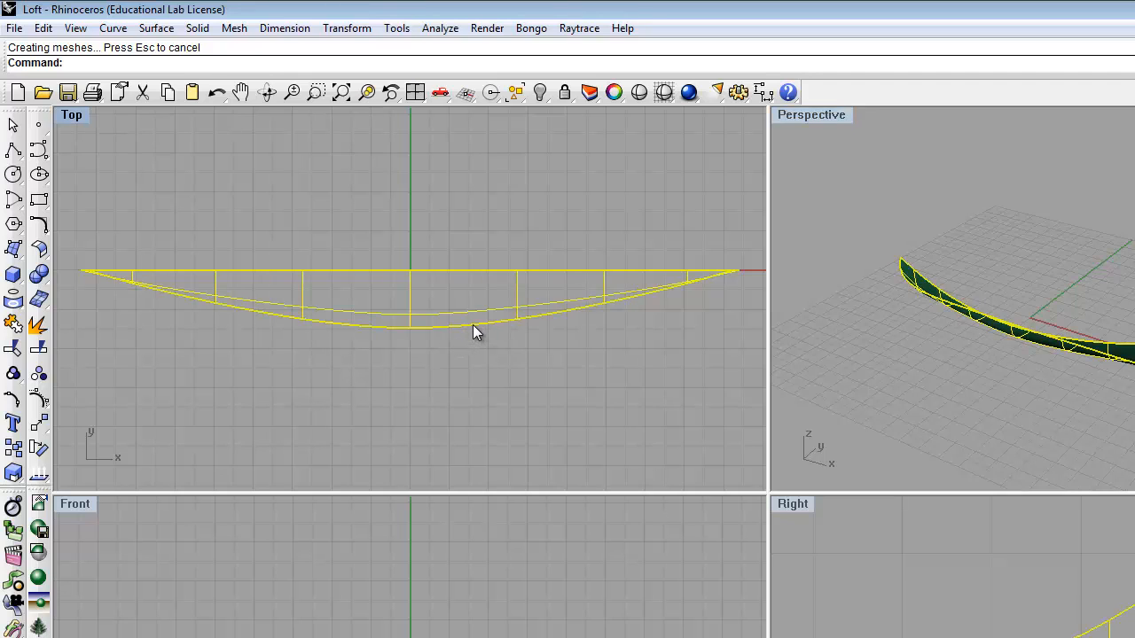
{"action": "left_click", "coordinate": [339, 29]}
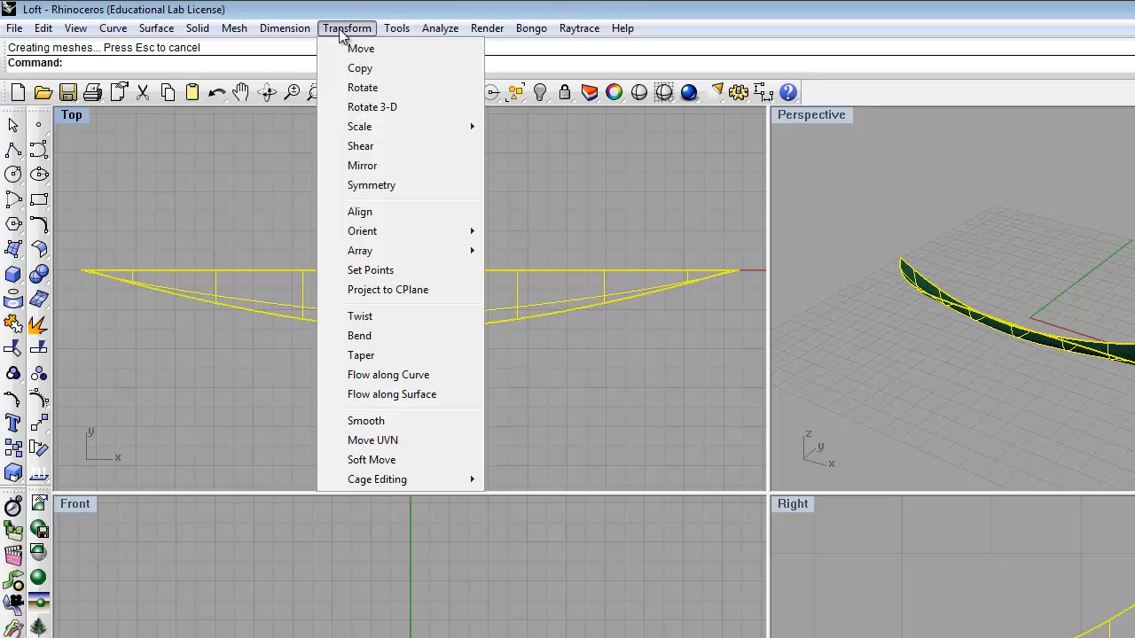
{"action": "left_click", "coordinate": [363, 166]}
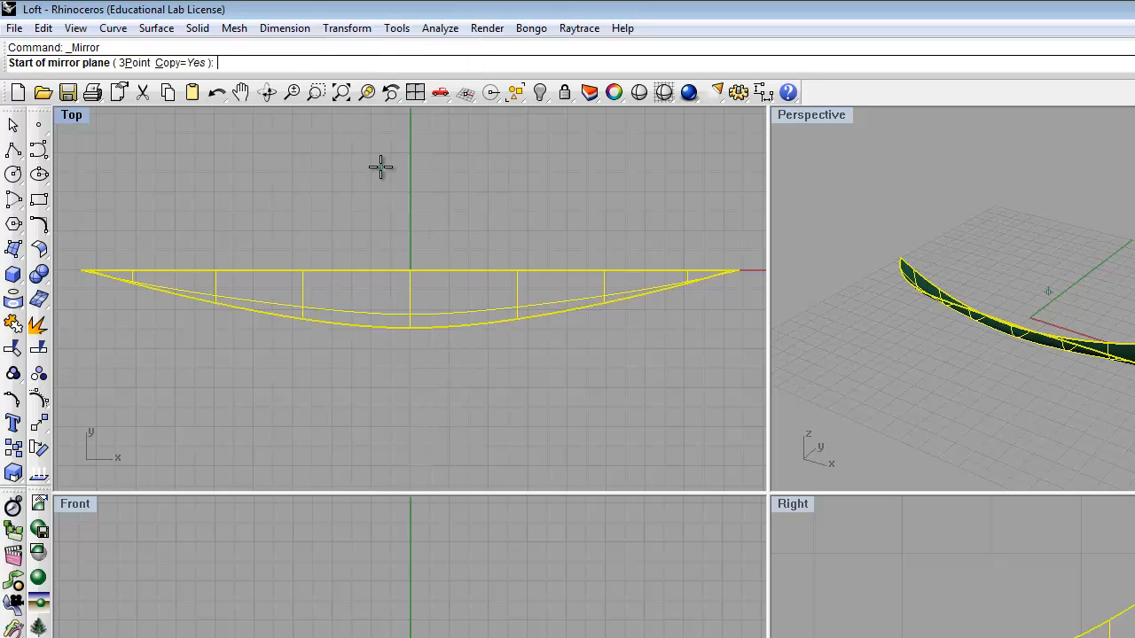
{"action": "left_click", "coordinate": [87, 270]}
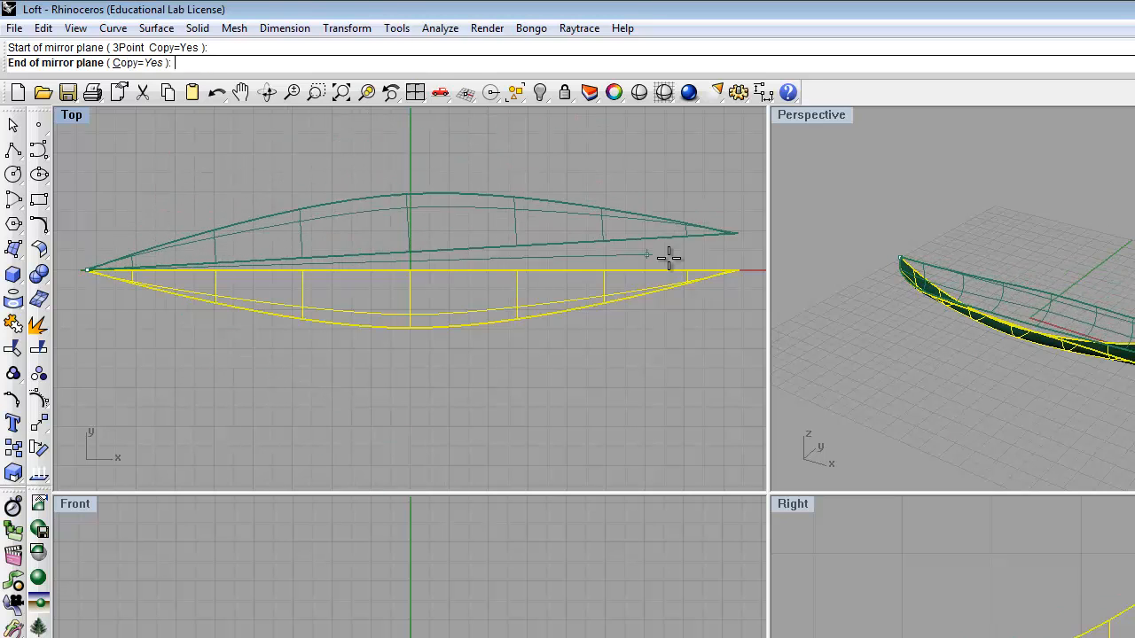
{"action": "left_click", "coordinate": [733, 268]}
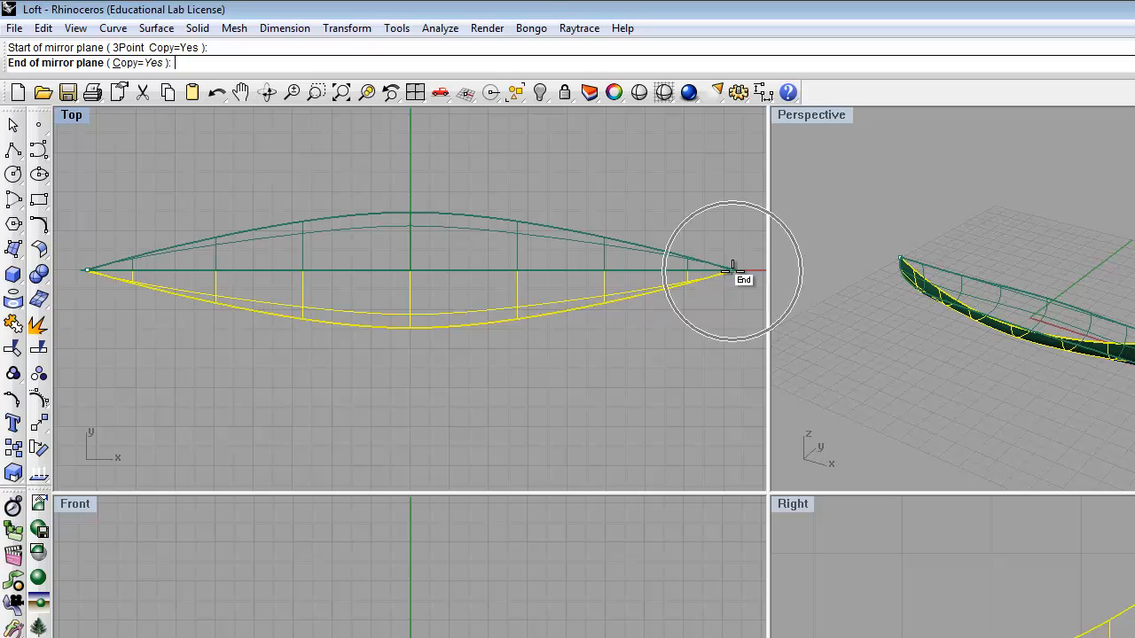
{"action": "left_click", "coordinate": [610, 402]}
Step: Highlight each hull half in turn to check whether they are separate surfaces
{"action": "left_click", "coordinate": [450, 221]}
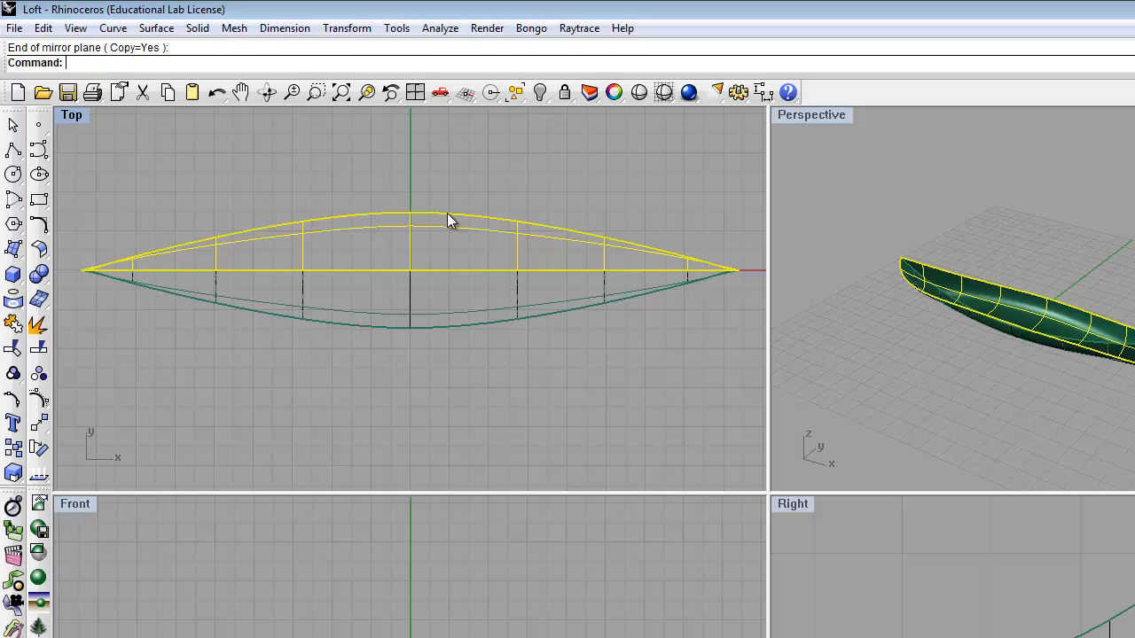
{"action": "left_click", "coordinate": [471, 327]}
{"action": "scroll", "coordinate": [1011, 332], "scroll_direction": "up", "scroll_amount": 4}
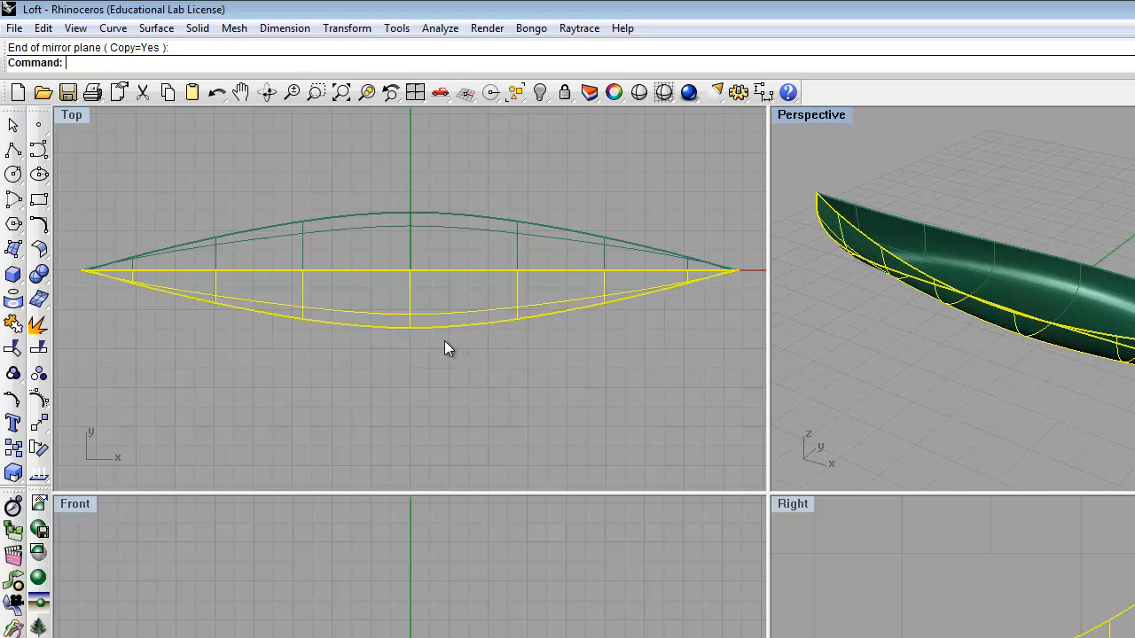
{"action": "left_click", "coordinate": [445, 399]}
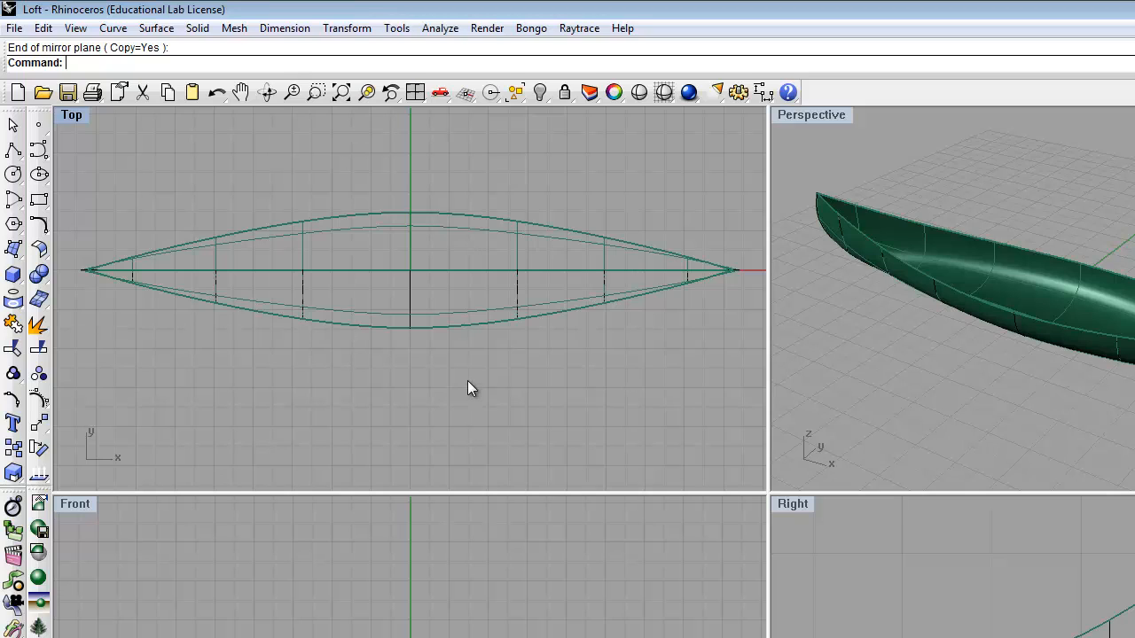
Step: Join the two mirrored hull halves into a single polysurface
{"action": "left_click", "coordinate": [480, 326]}
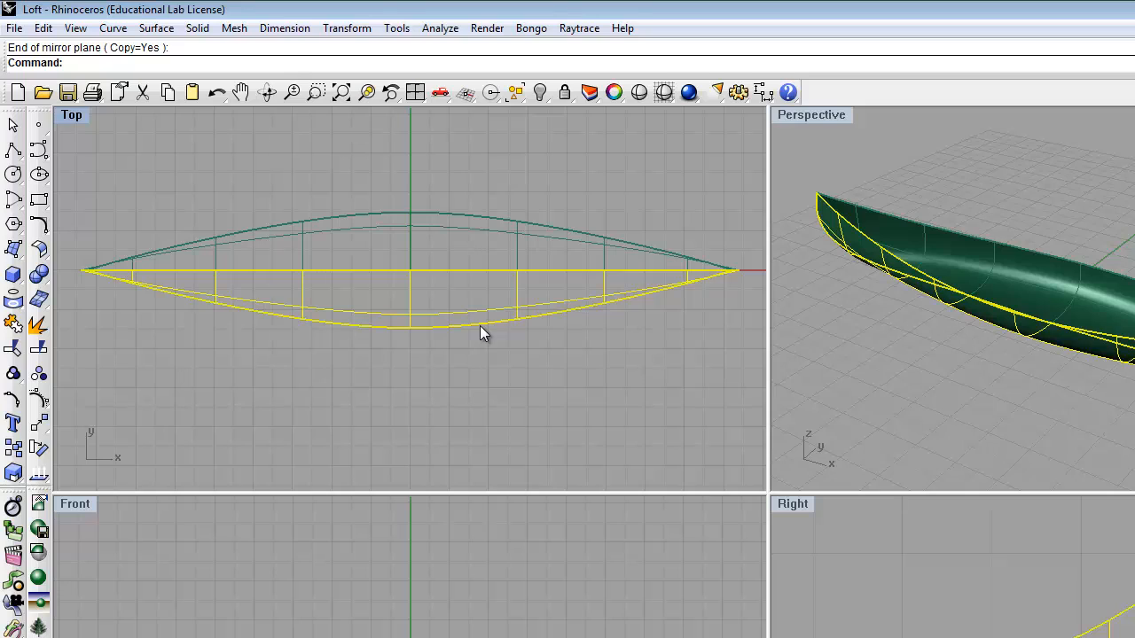
{"action": "left_click", "coordinate": [478, 216], "text": "shift"}
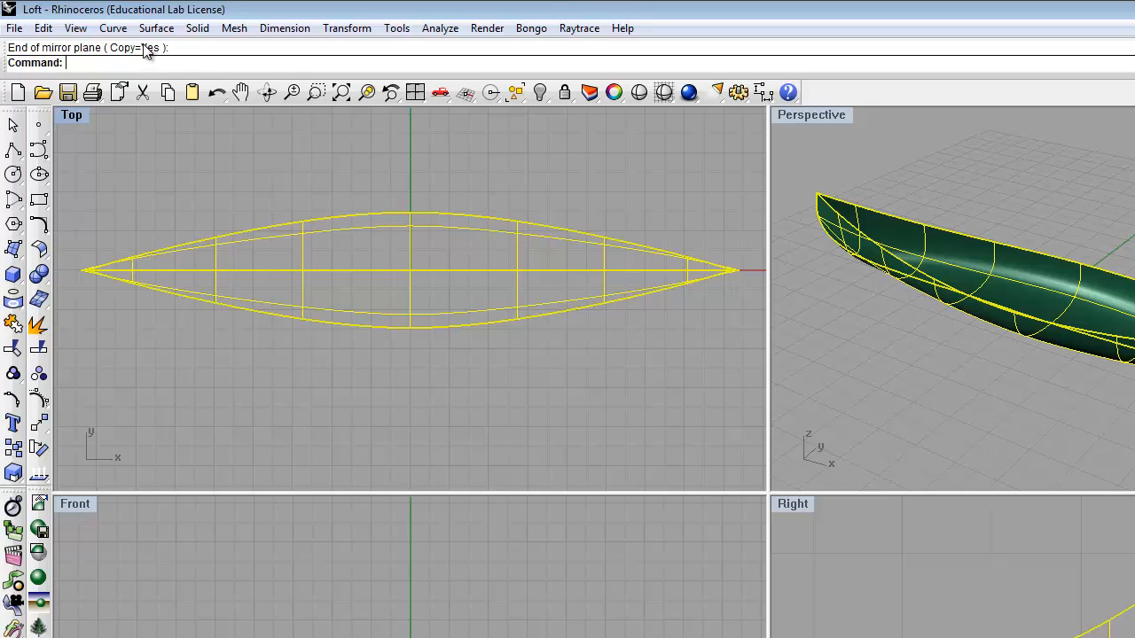
{"action": "left_click", "coordinate": [43, 29]}
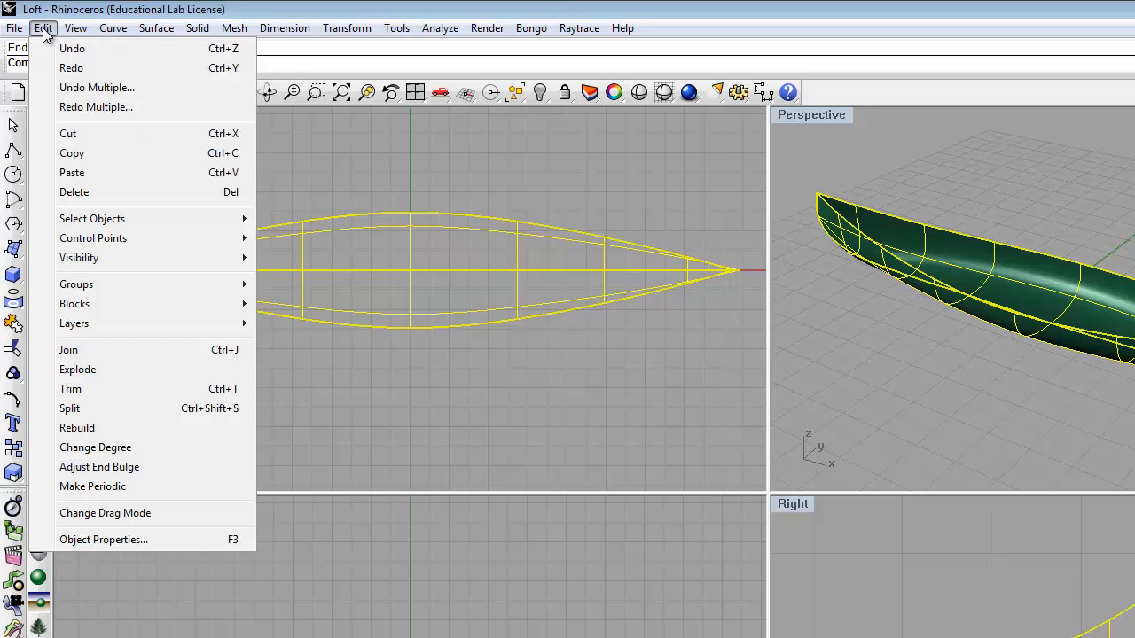
{"action": "left_click", "coordinate": [88, 351]}
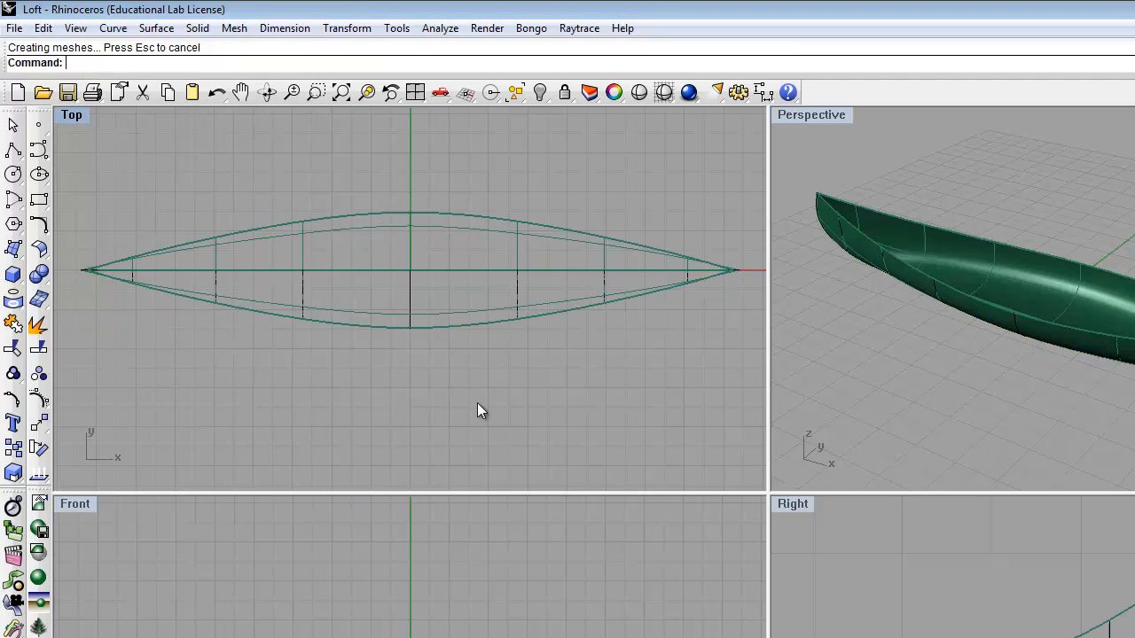
{"action": "left_click", "coordinate": [465, 325]}
{"action": "left_click", "coordinate": [468, 363]}
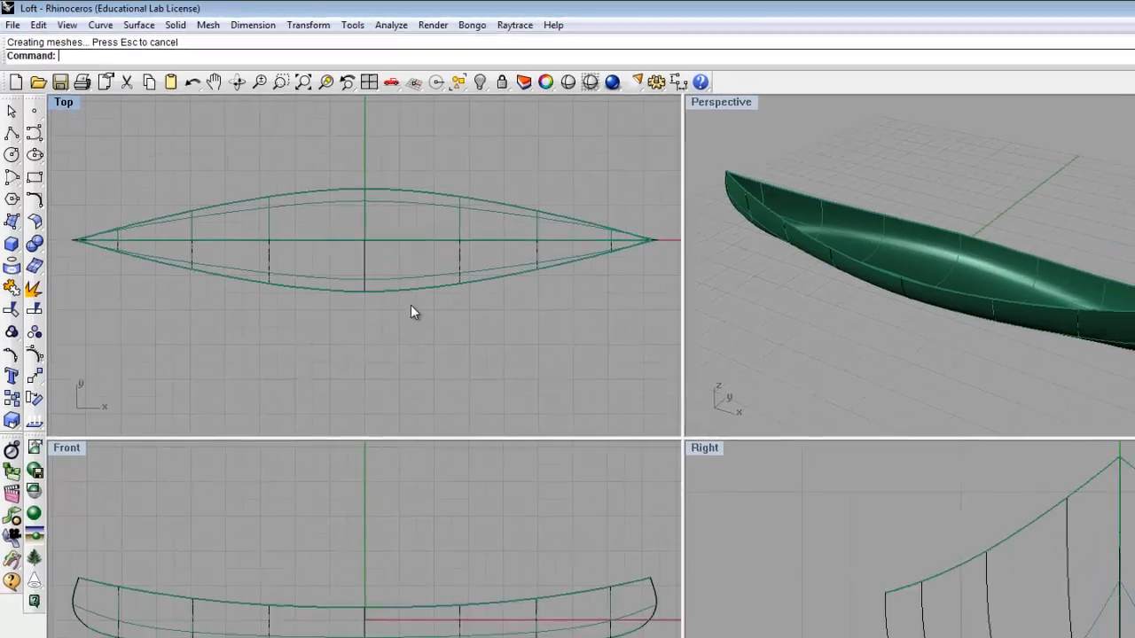
{"action": "left_click", "coordinate": [331, 235]}
{"action": "left_click", "coordinate": [345, 302]}
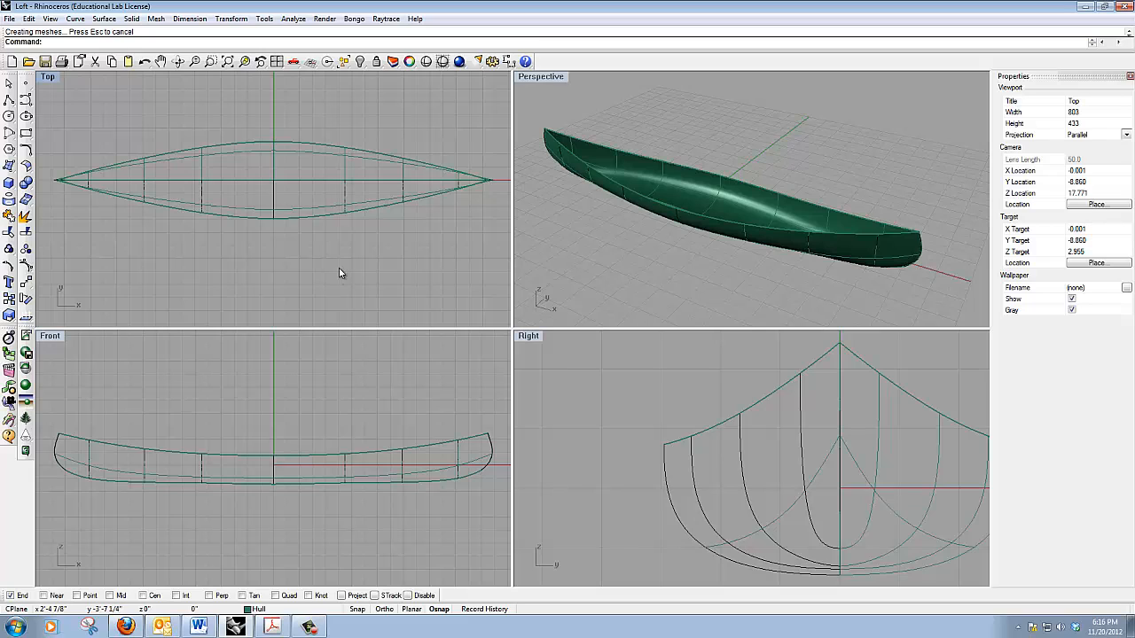
Step: Hide the Hull Curves layer and turn on the Seat Curves and Seats layers
{"action": "left_click", "coordinate": [295, 612]}
{"action": "key", "text": "ctrl"}
{"action": "key", "text": "ctrl"}
{"action": "left_click", "coordinate": [296, 612]}
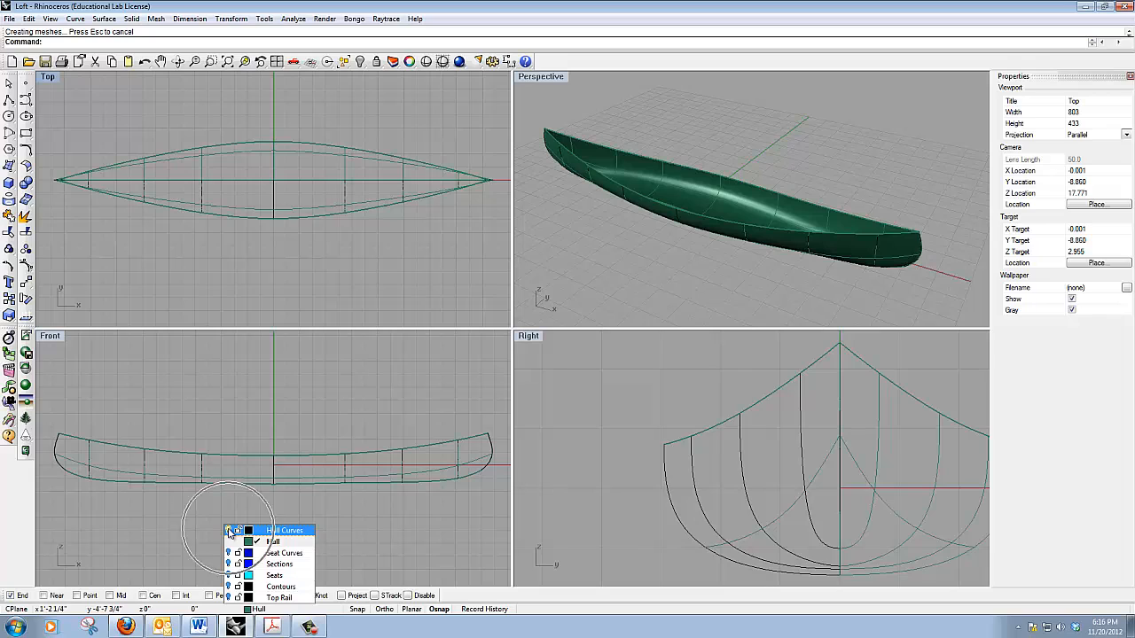
{"action": "left_click", "coordinate": [228, 531]}
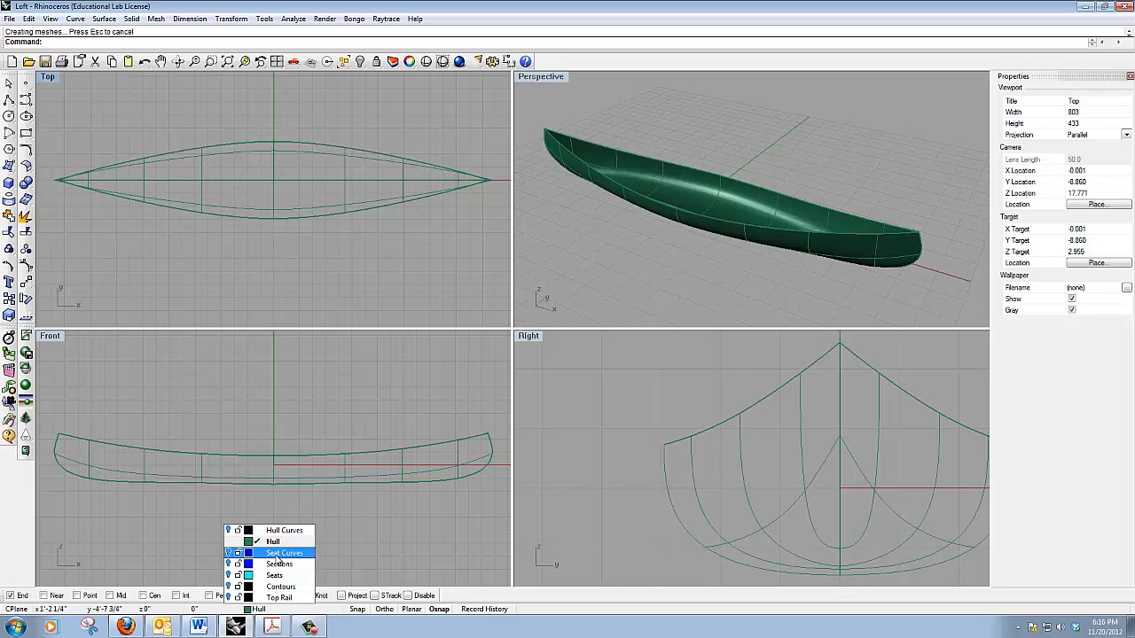
{"action": "left_click", "coordinate": [230, 554]}
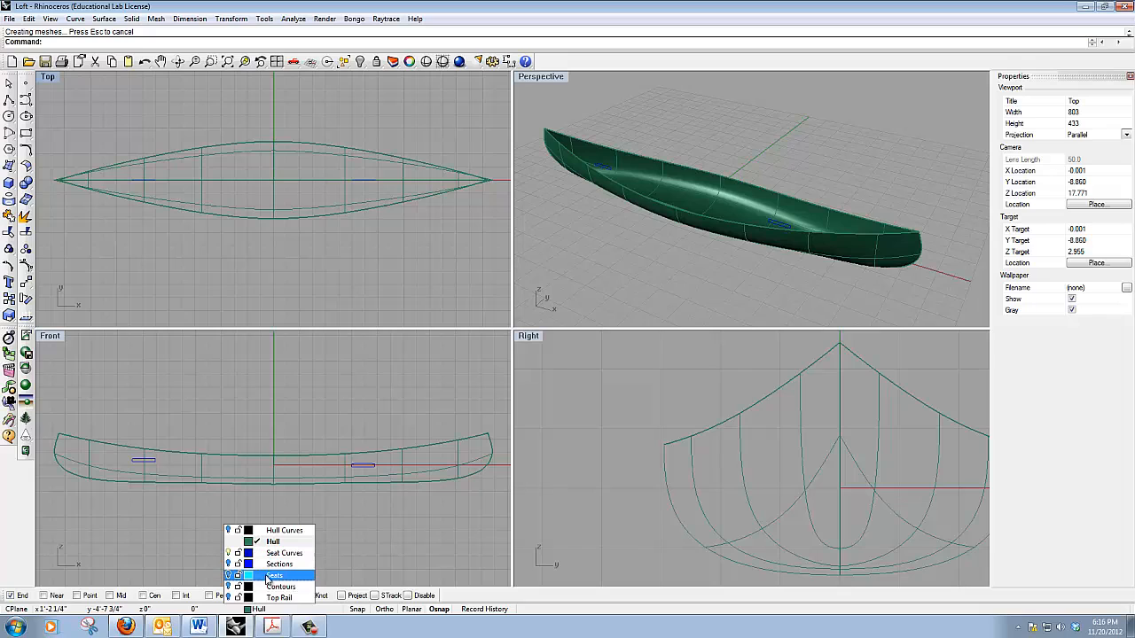
{"action": "left_click", "coordinate": [229, 577]}
{"action": "left_click", "coordinate": [175, 541]}
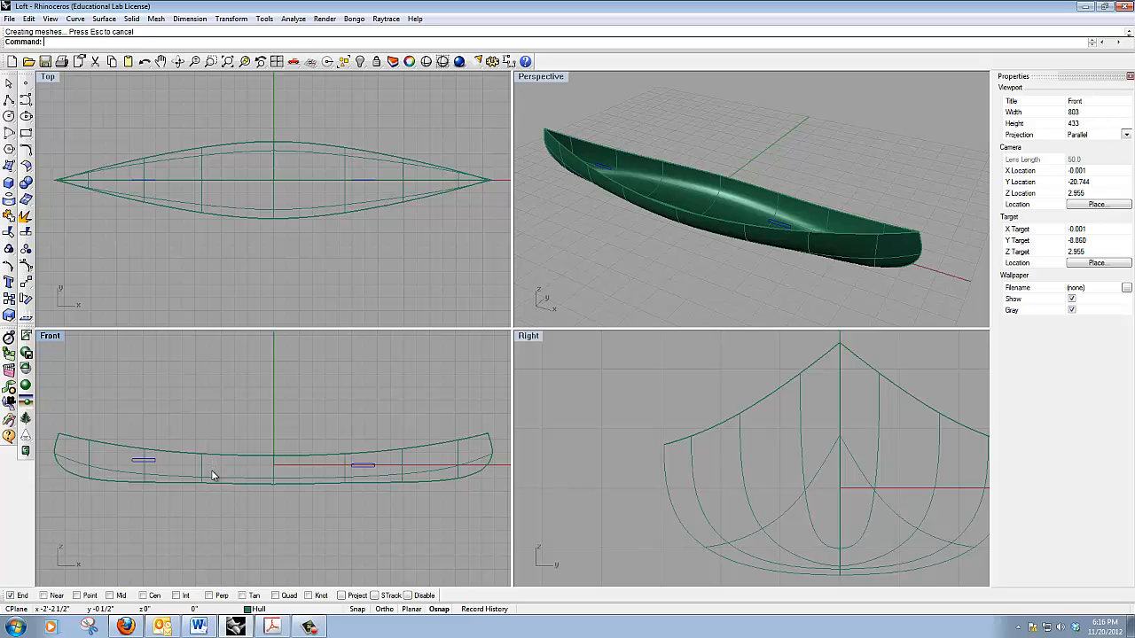
Step: Project both seat curves onto the joined hull from the Front view, keeping the original curves
{"action": "left_click", "coordinate": [150, 465]}
{"action": "left_click", "coordinate": [364, 469], "text": "shift"}
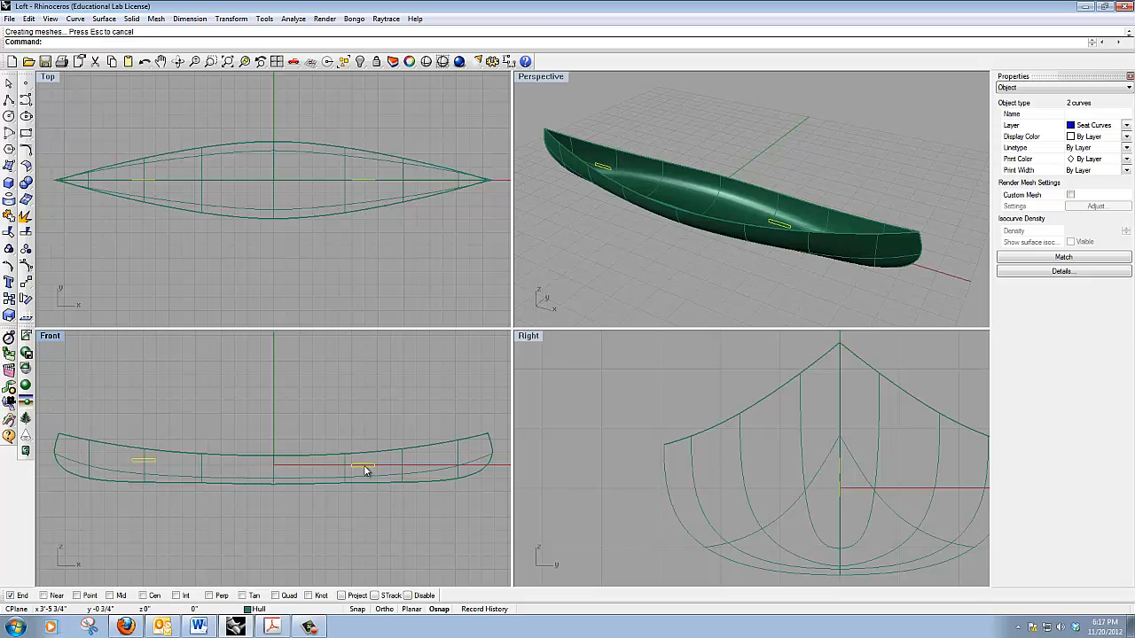
{"action": "left_click", "coordinate": [75, 18]}
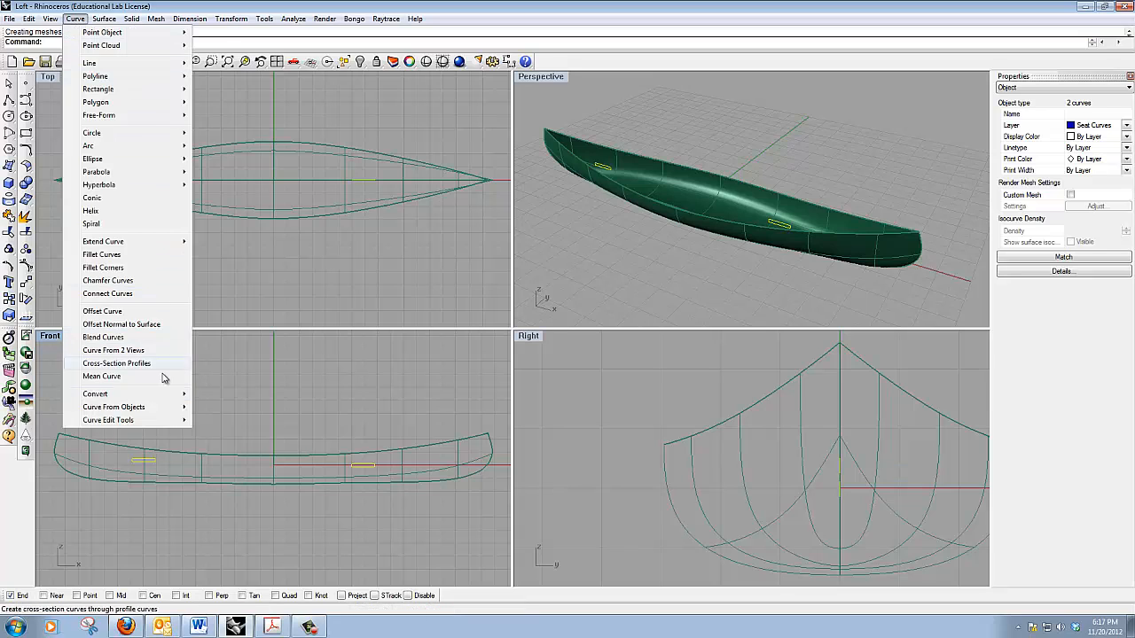
{"action": "mouse_move", "coordinate": [166, 415]}
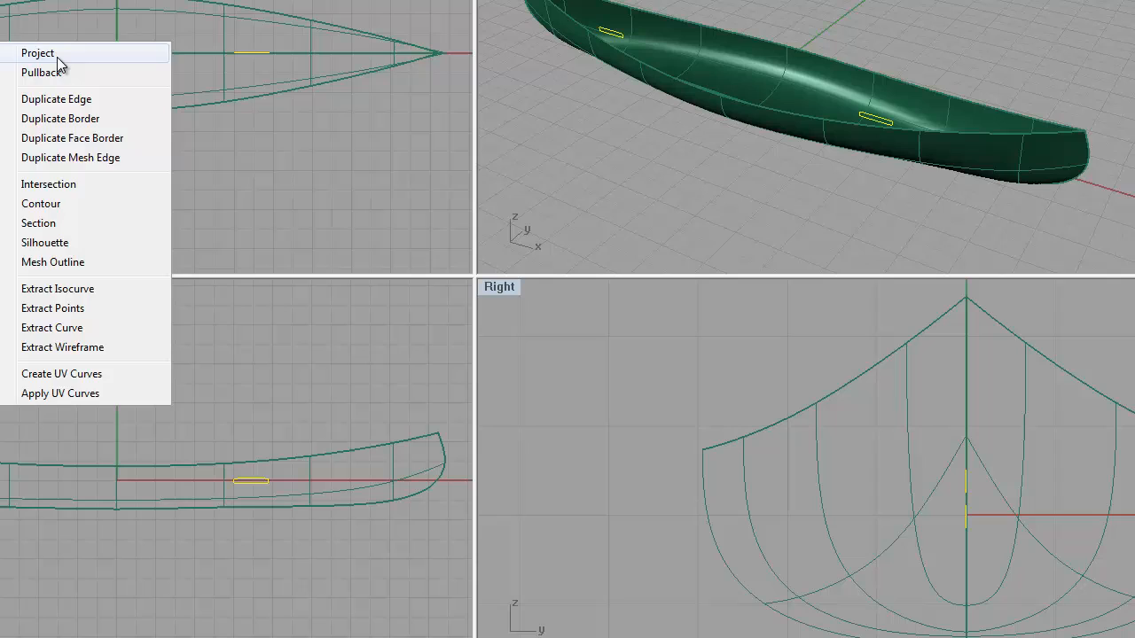
{"action": "left_click", "coordinate": [232, 182]}
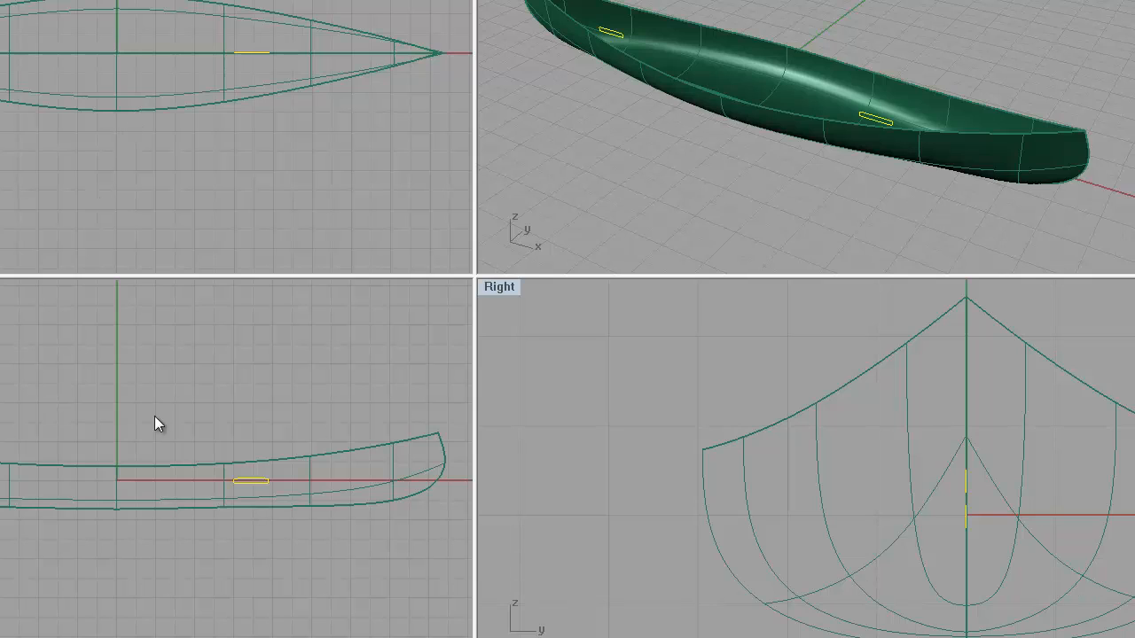
{"action": "left_click", "coordinate": [154, 464]}
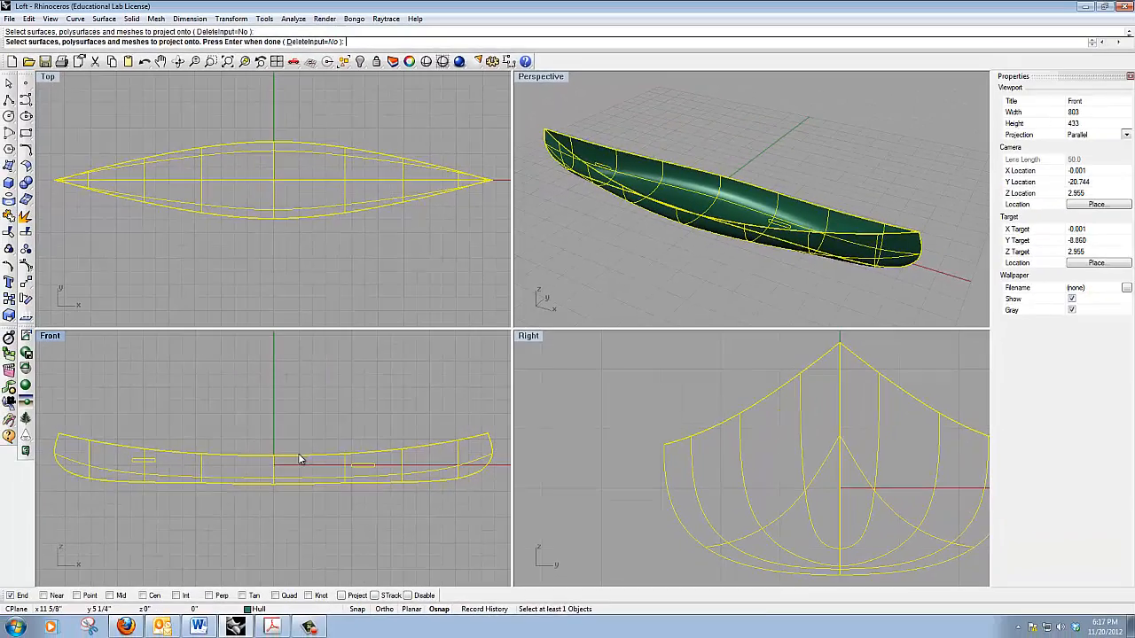
{"action": "key", "text": "Return"}
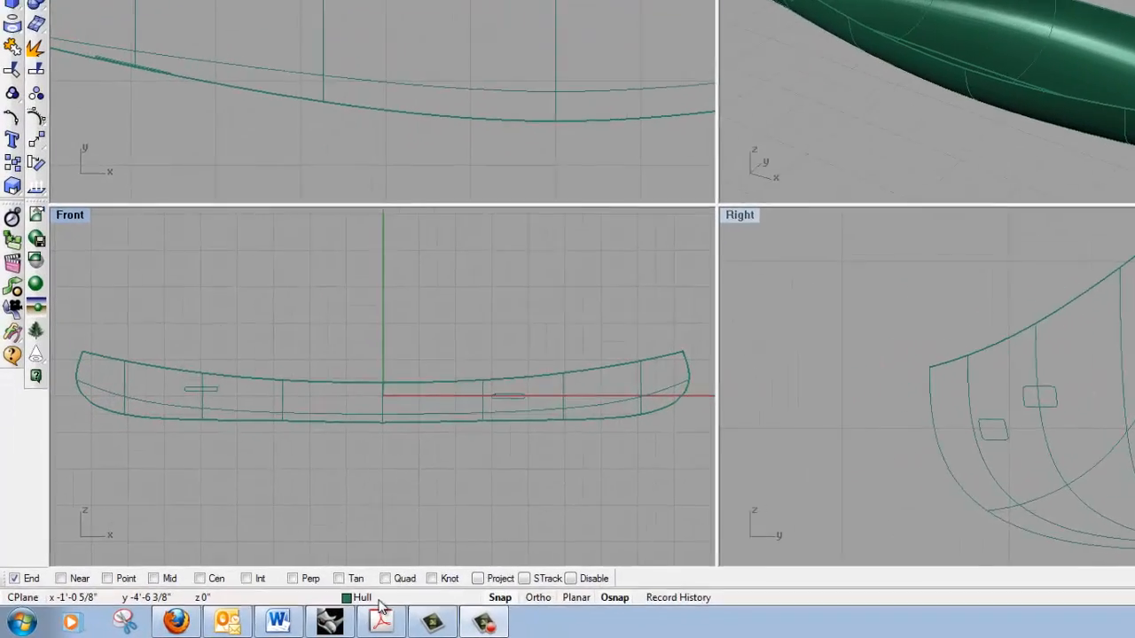
Step: Make Seat Curves the current layer
{"action": "left_click", "coordinate": [271, 610]}
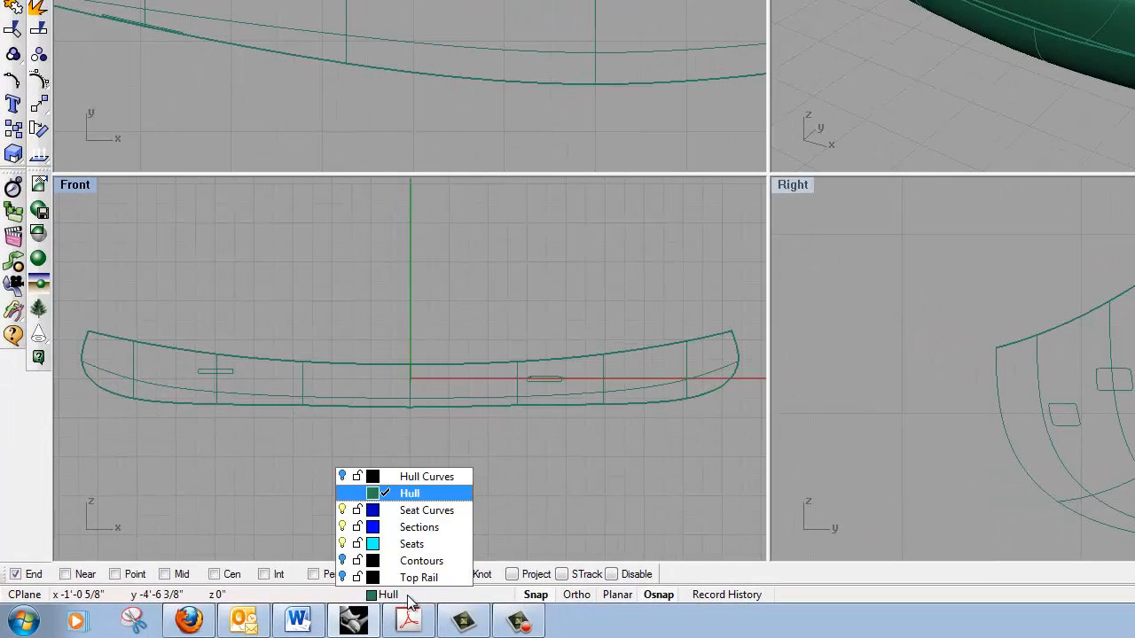
{"action": "left_click", "coordinate": [449, 515]}
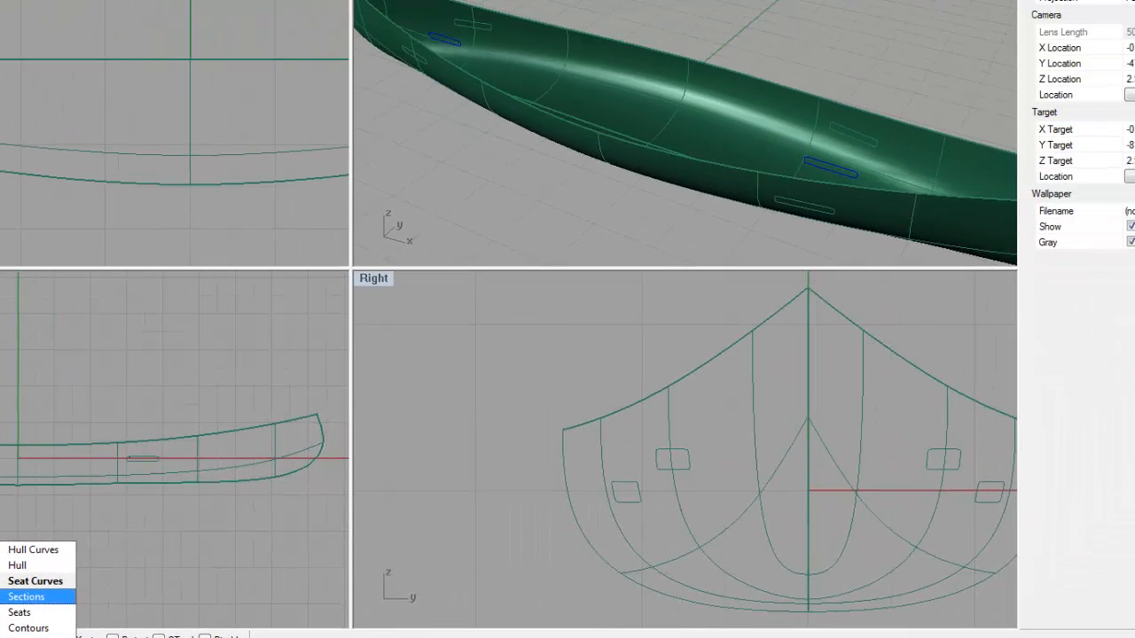
{"action": "left_click", "coordinate": [485, 22]}
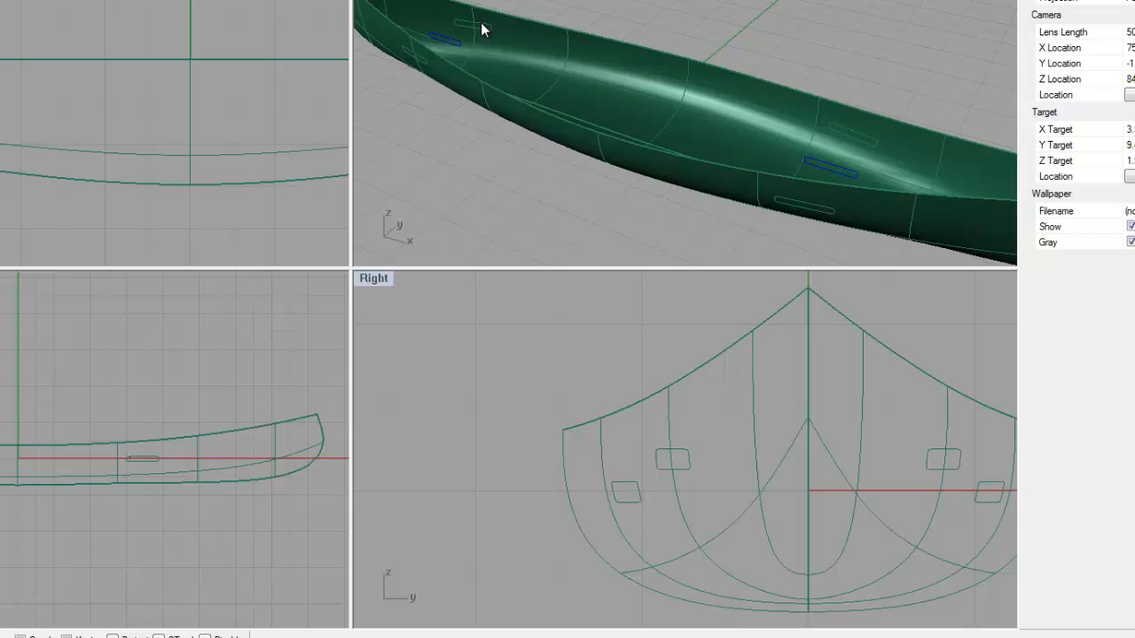
Step: Loft the higher pair of projected seat curves across the hull, using the Normal style without simplifying the curves
{"action": "left_click", "coordinate": [492, 34]}
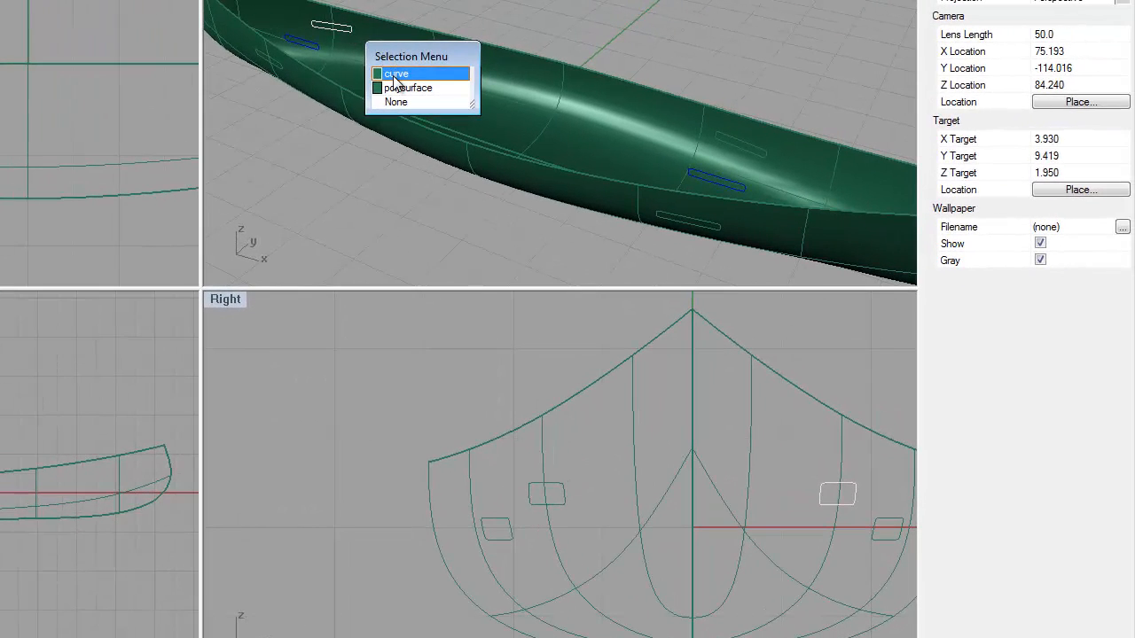
{"action": "left_click", "coordinate": [396, 74]}
{"action": "left_click", "coordinate": [278, 73], "text": "shift"}
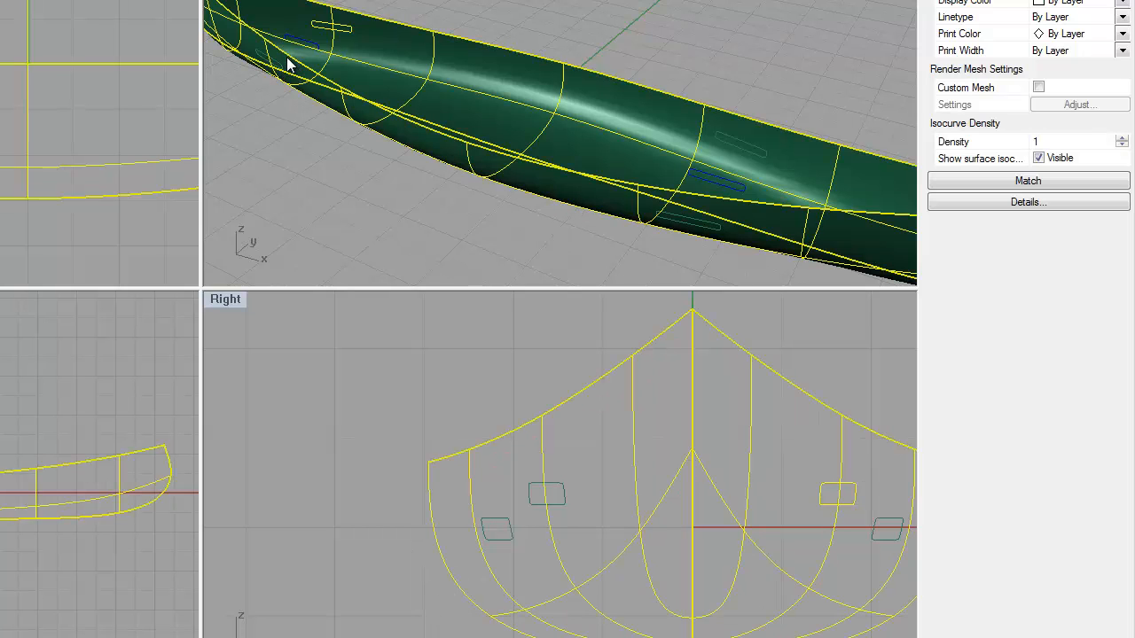
{"action": "left_click", "coordinate": [286, 64], "text": "ctrl"}
{"action": "scroll", "coordinate": [255, 64], "scroll_direction": "up", "scroll_amount": 3}
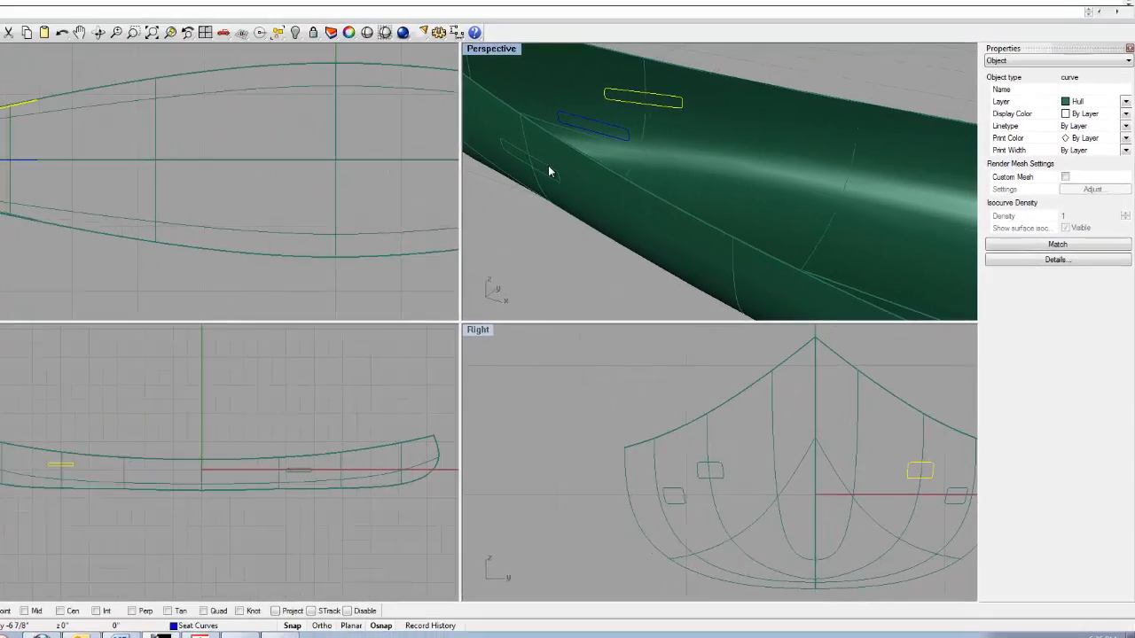
{"action": "left_click", "coordinate": [326, 75]}
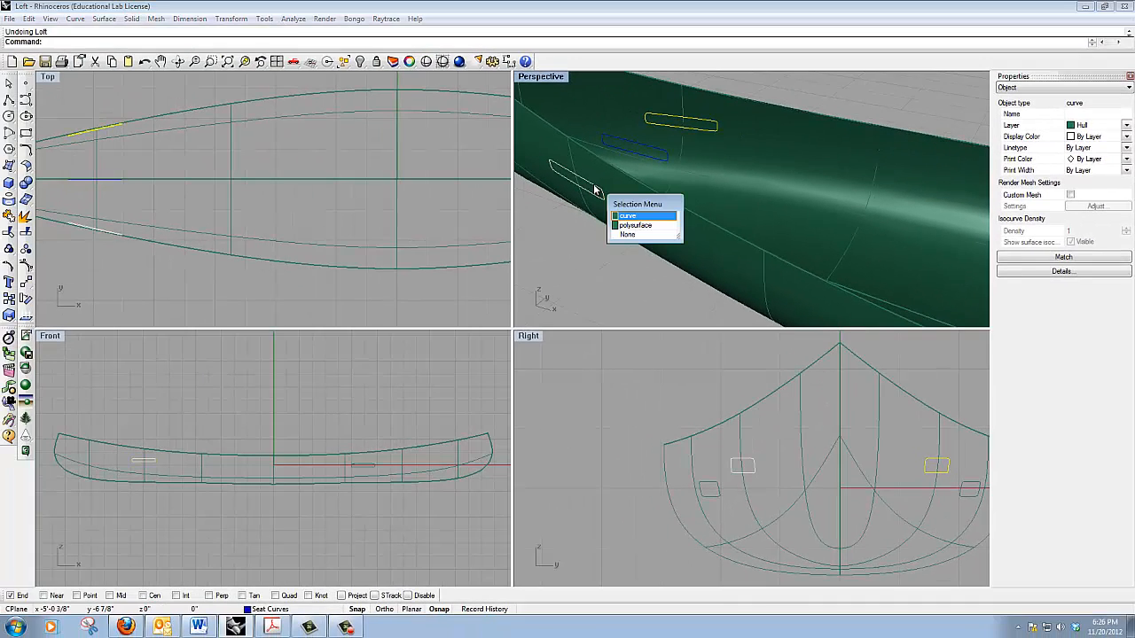
{"action": "left_click", "coordinate": [632, 217]}
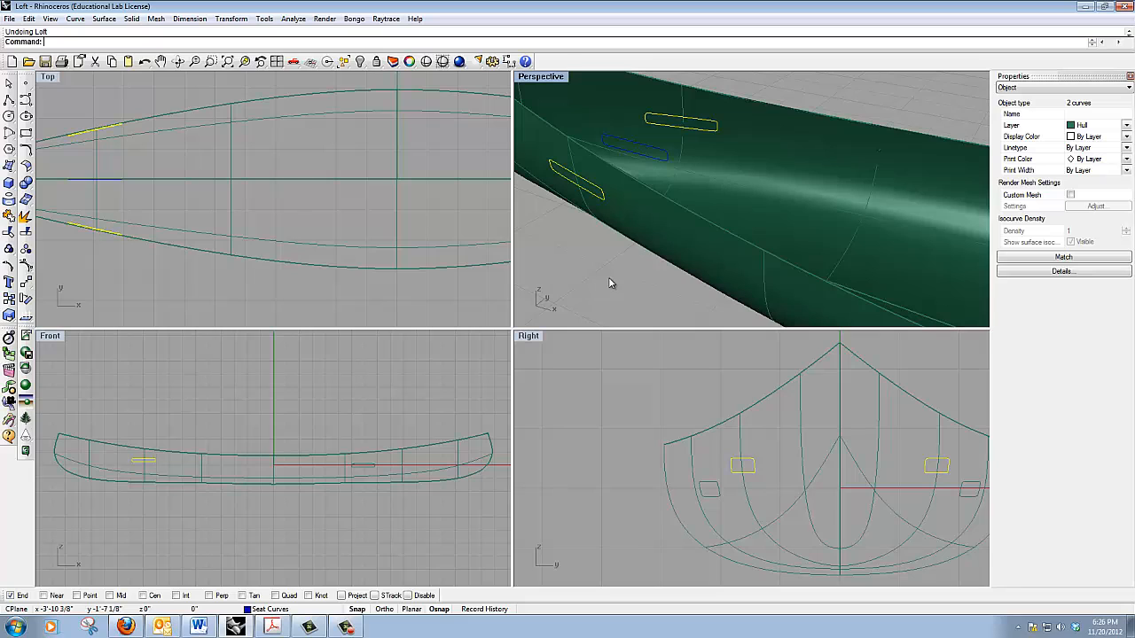
{"action": "left_click", "coordinate": [104, 19]}
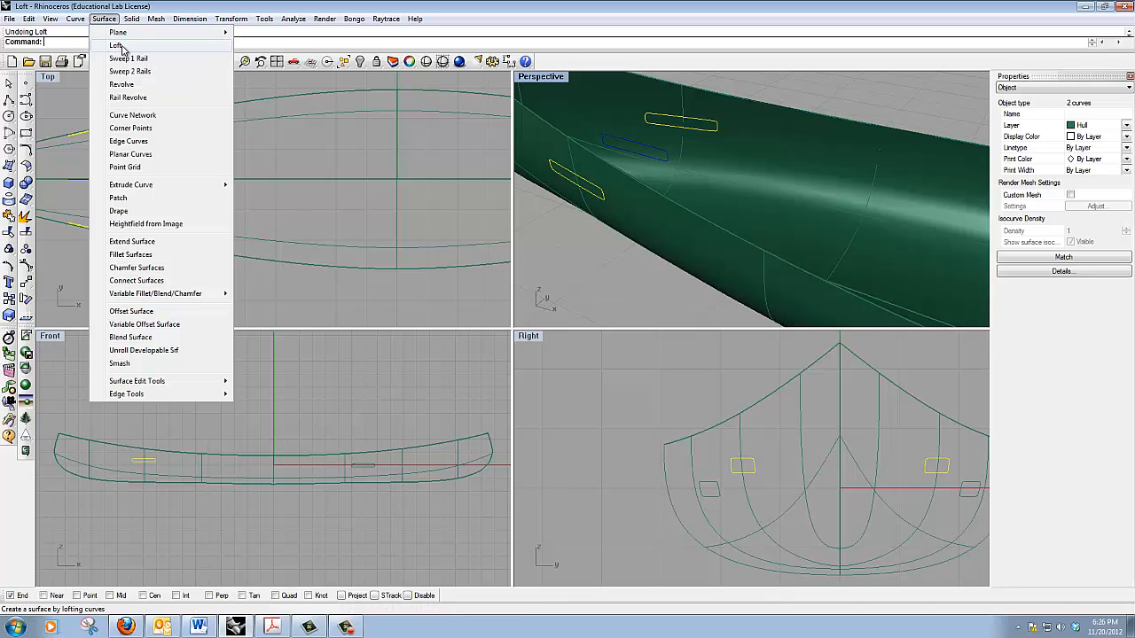
{"action": "left_click", "coordinate": [121, 47]}
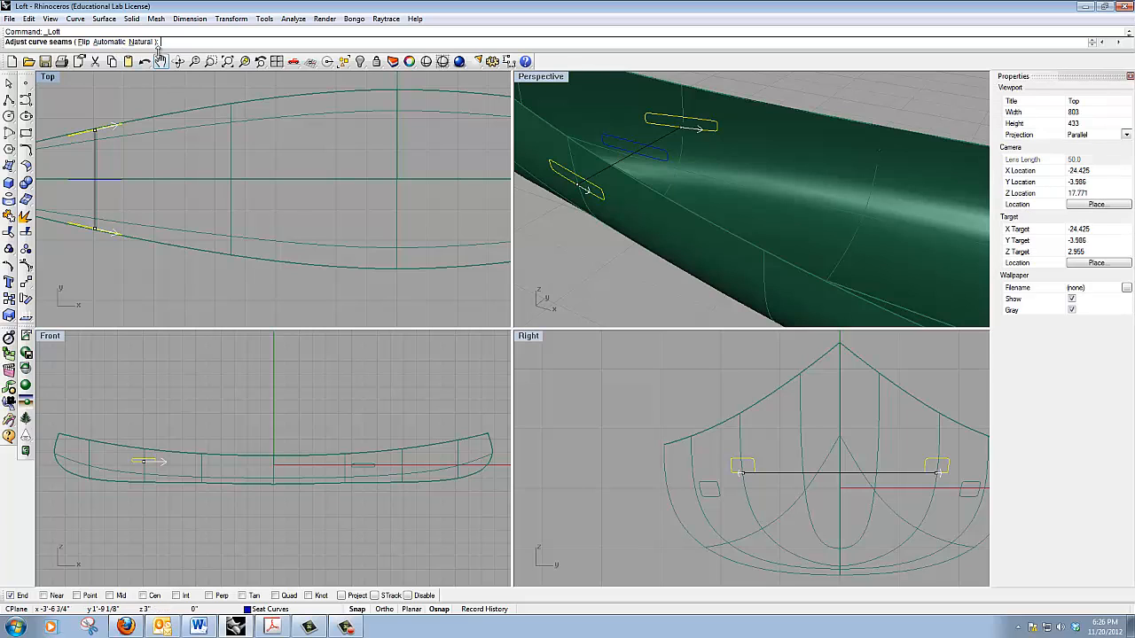
{"action": "key", "text": "Return"}
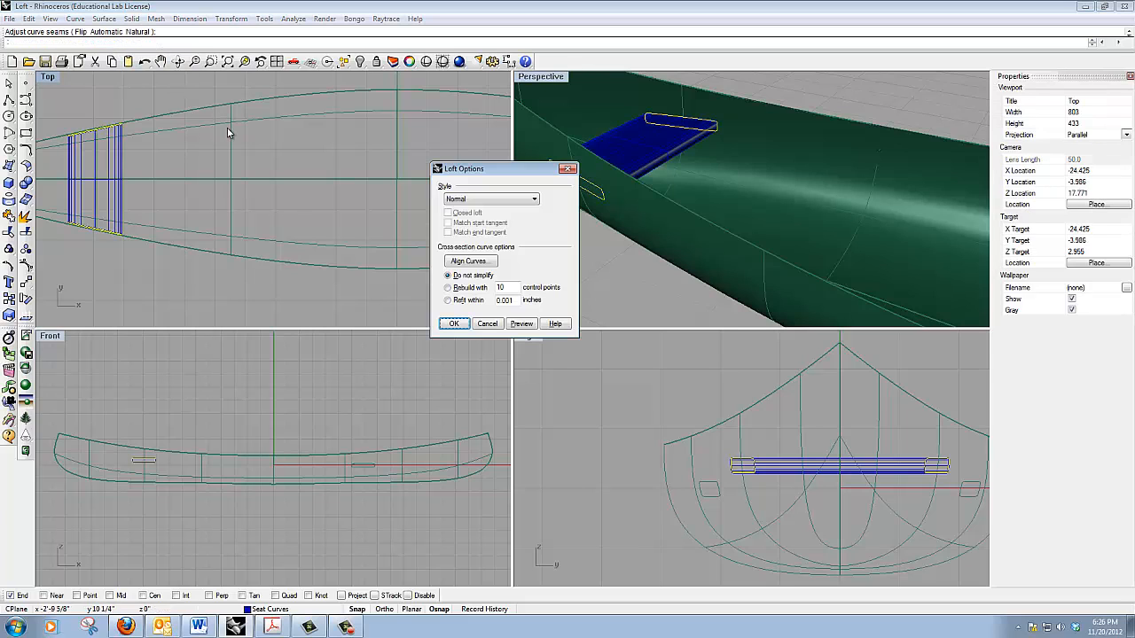
{"action": "left_click", "coordinate": [453, 325]}
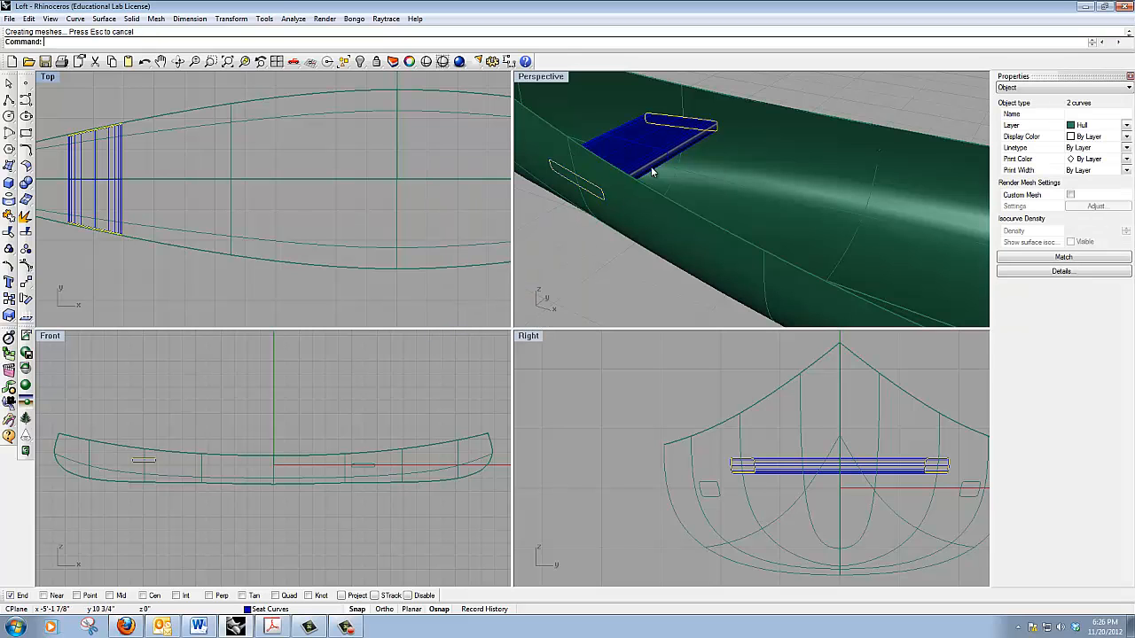
Step: Loft the lower pair of projected seat curves across the hull with the Normal style and no simplification
{"action": "right_click_drag", "start_coordinate": [653, 172], "coordinate": [579, 209]}
{"action": "scroll", "coordinate": [578, 209], "scroll_direction": "down", "scroll_amount": 9}
{"action": "scroll", "coordinate": [709, 236], "scroll_direction": "up", "scroll_amount": 10}
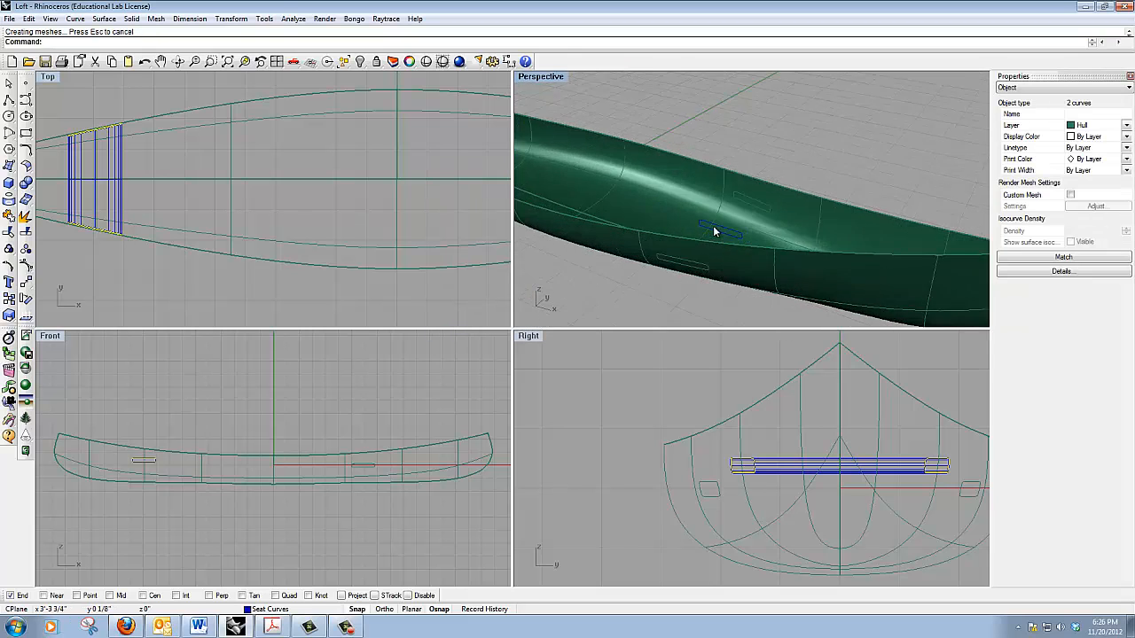
{"action": "left_click", "coordinate": [682, 292]}
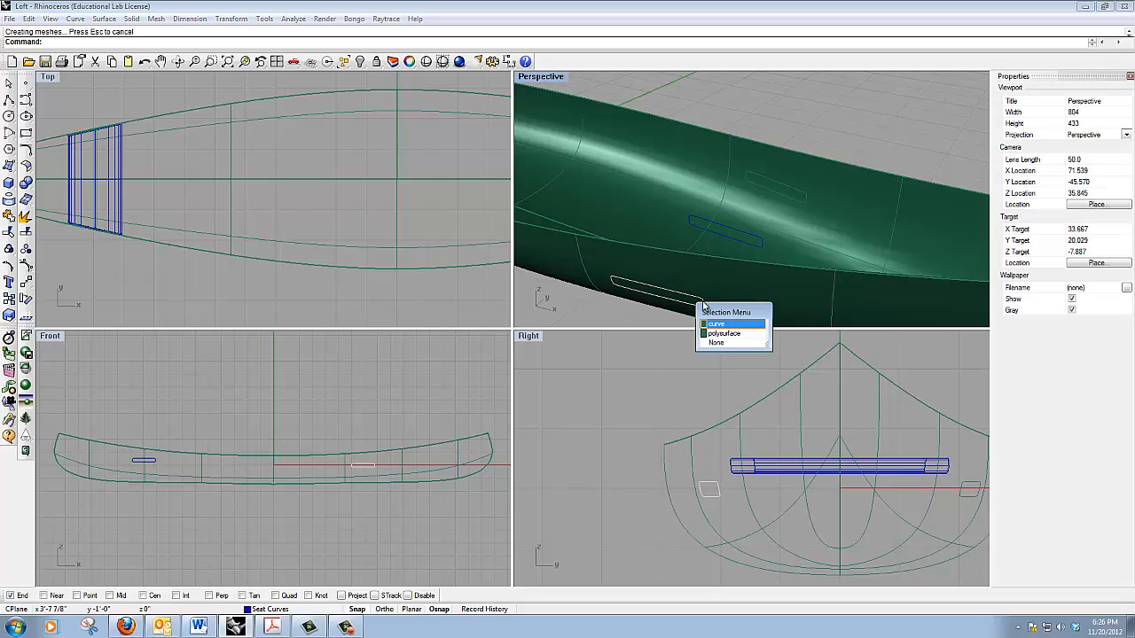
{"action": "left_click", "coordinate": [715, 326]}
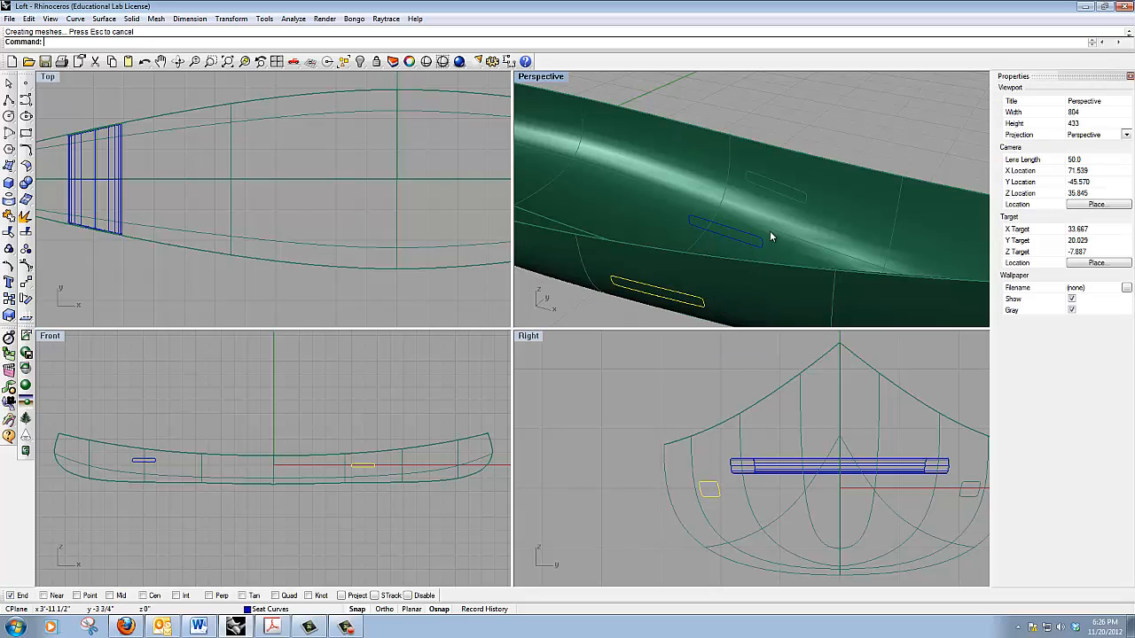
{"action": "left_click", "coordinate": [789, 187]}
{"action": "left_click", "coordinate": [820, 218]}
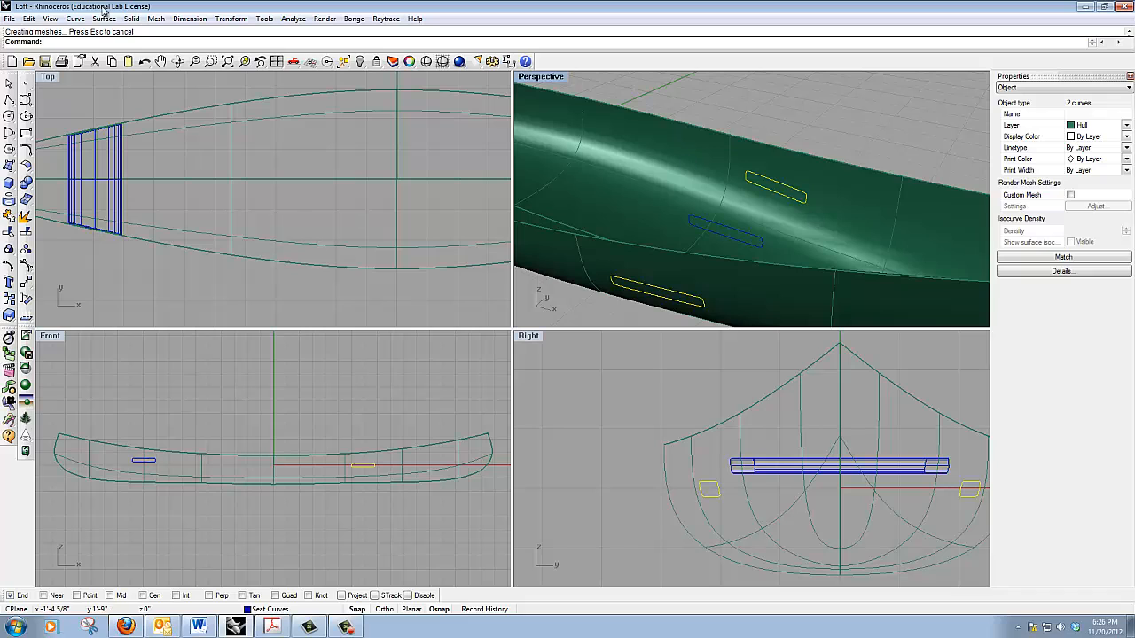
{"action": "left_click", "coordinate": [104, 18]}
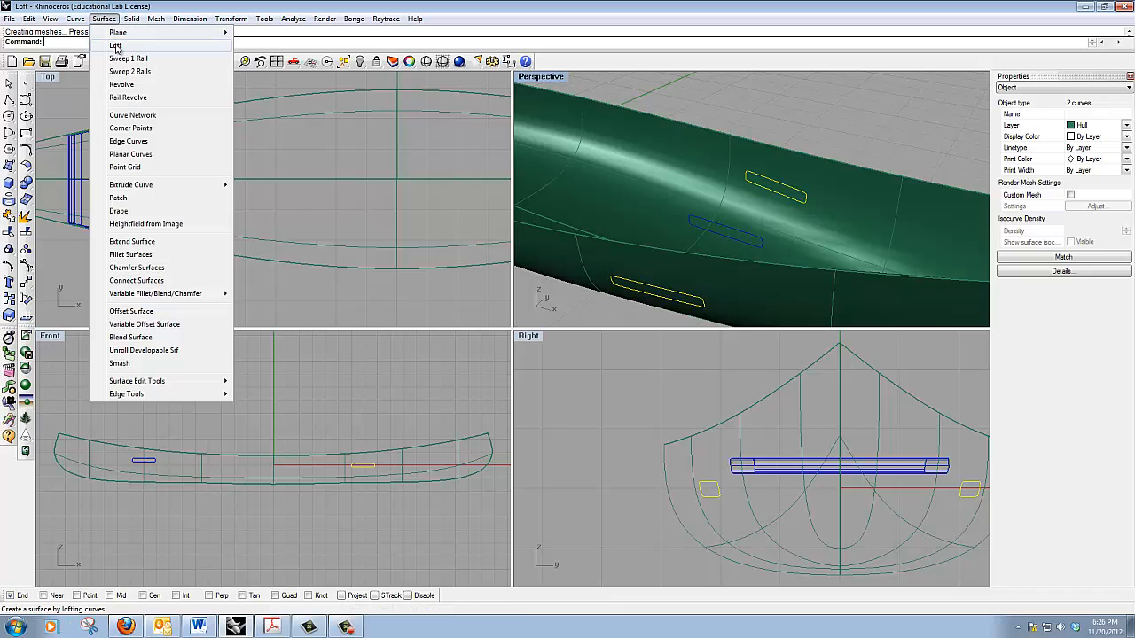
{"action": "left_click", "coordinate": [116, 46]}
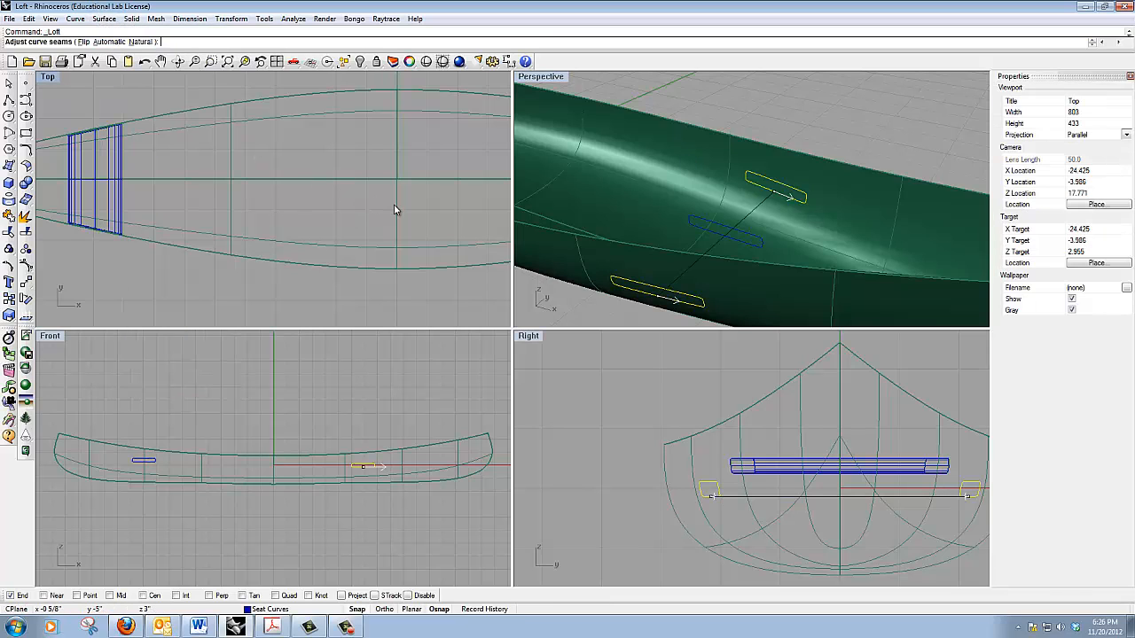
{"action": "key", "text": "Return"}
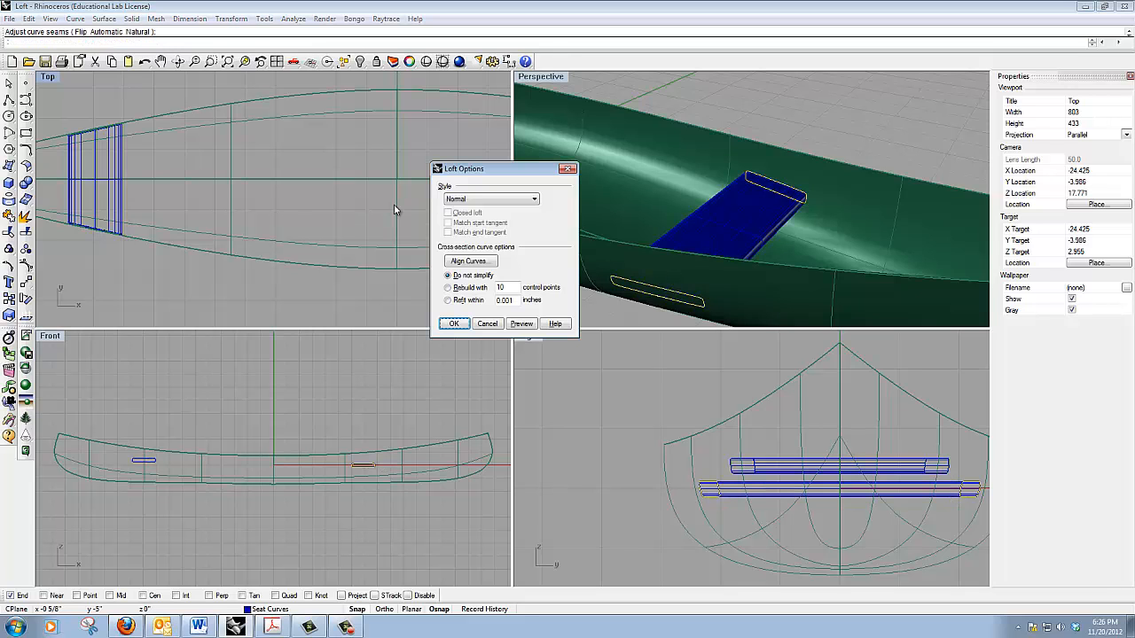
{"action": "left_click", "coordinate": [456, 323]}
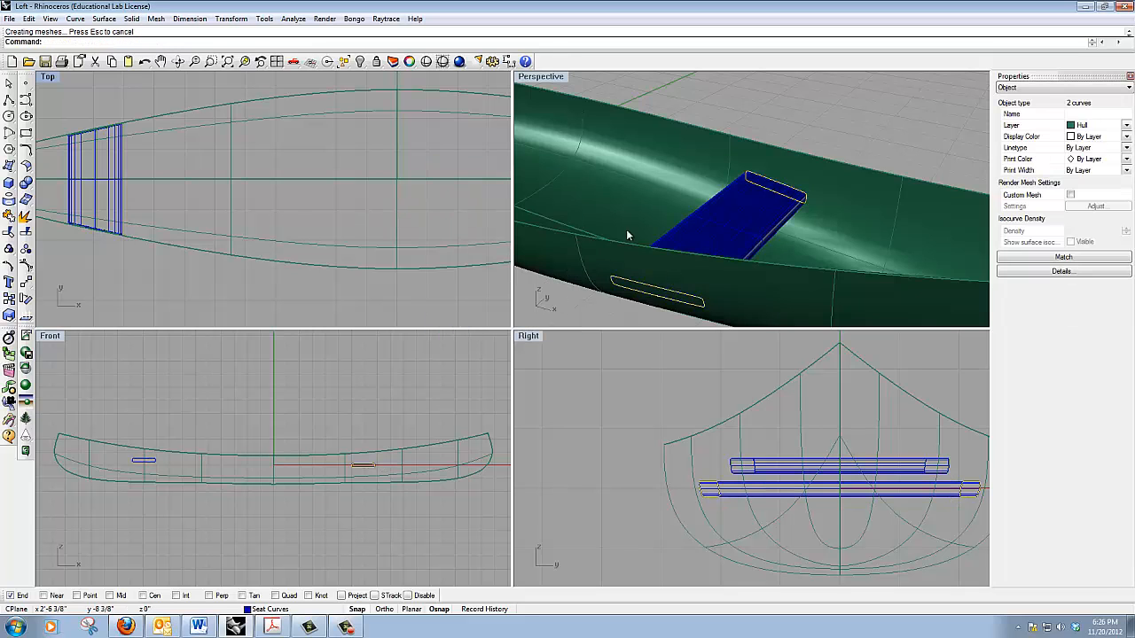
{"action": "scroll", "coordinate": [675, 221], "scroll_direction": "down", "scroll_amount": 5}
{"action": "scroll", "coordinate": [675, 222], "scroll_direction": "down", "scroll_amount": 2}
{"action": "scroll", "coordinate": [624, 204], "scroll_direction": "up", "scroll_amount": 6}
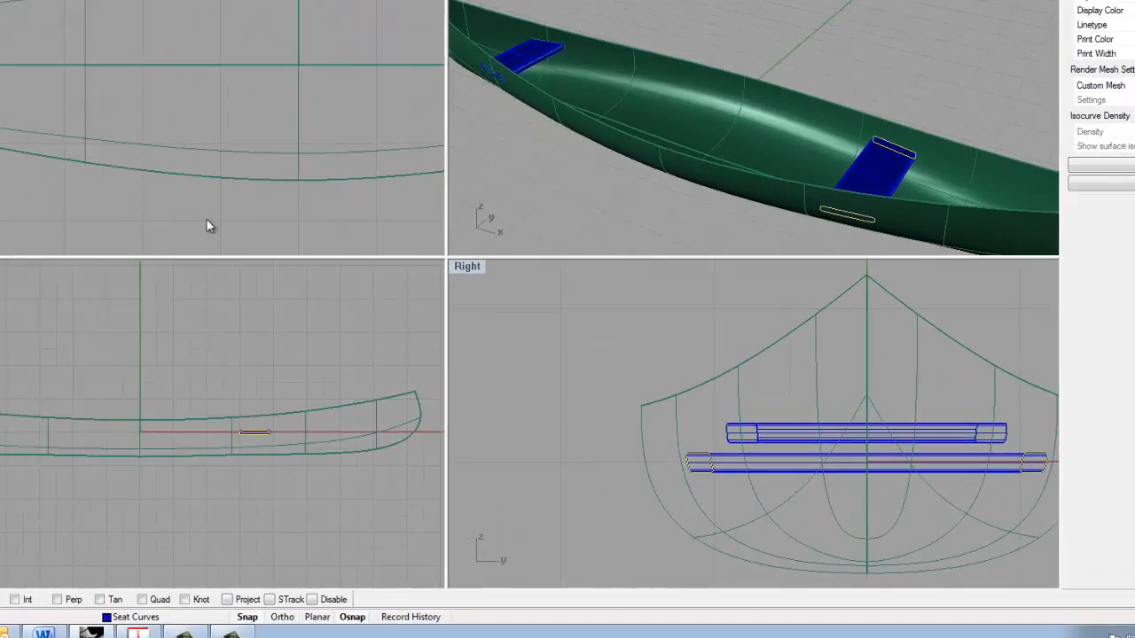
{"action": "key", "text": "Escape"}
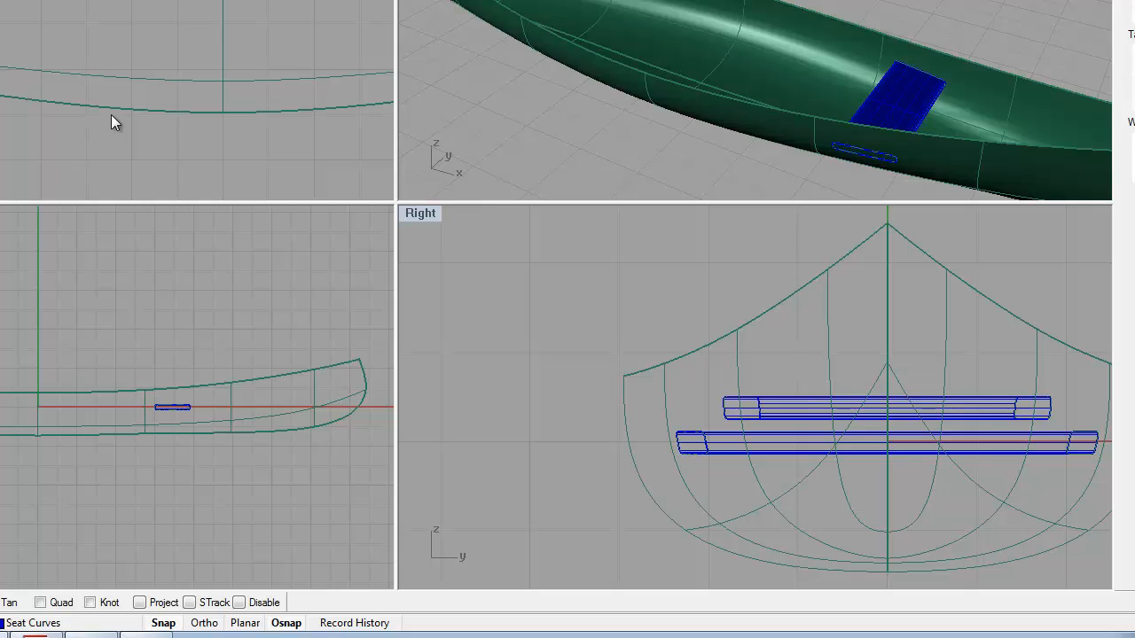
Step: Select the hull polysurface and make Sections the current layer
{"action": "left_click", "coordinate": [112, 109]}
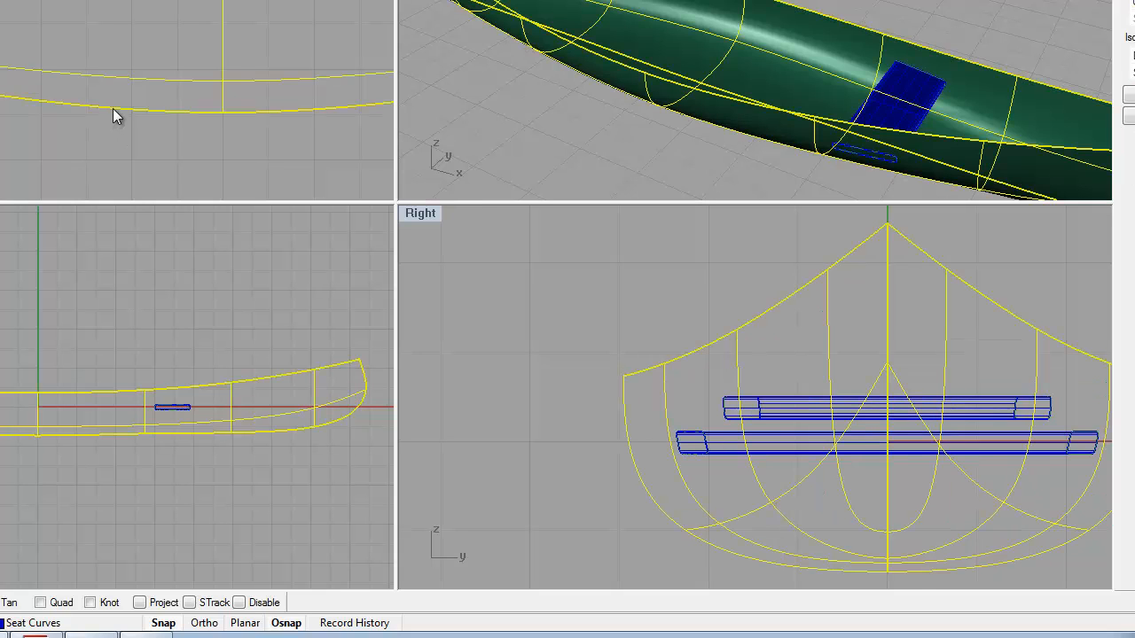
{"action": "left_click", "coordinate": [34, 624]}
{"action": "left_click", "coordinate": [59, 557]}
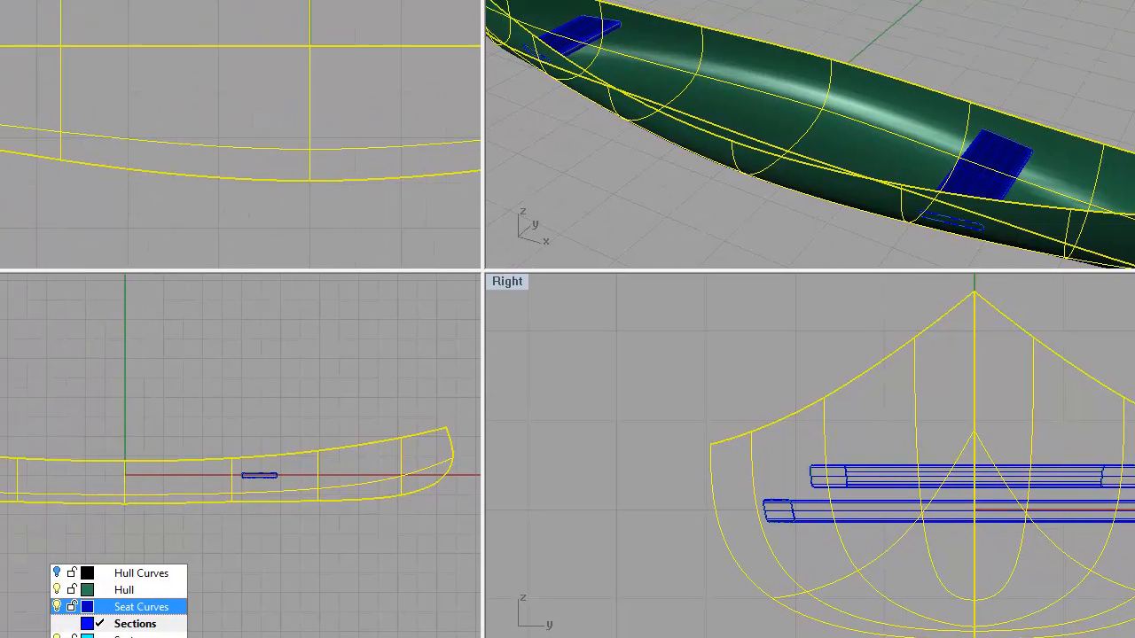
Step: Cut a section curve through the selected hull along its centreline in the Top view, from one pointed end to the other
{"action": "left_click", "coordinate": [110, 29]}
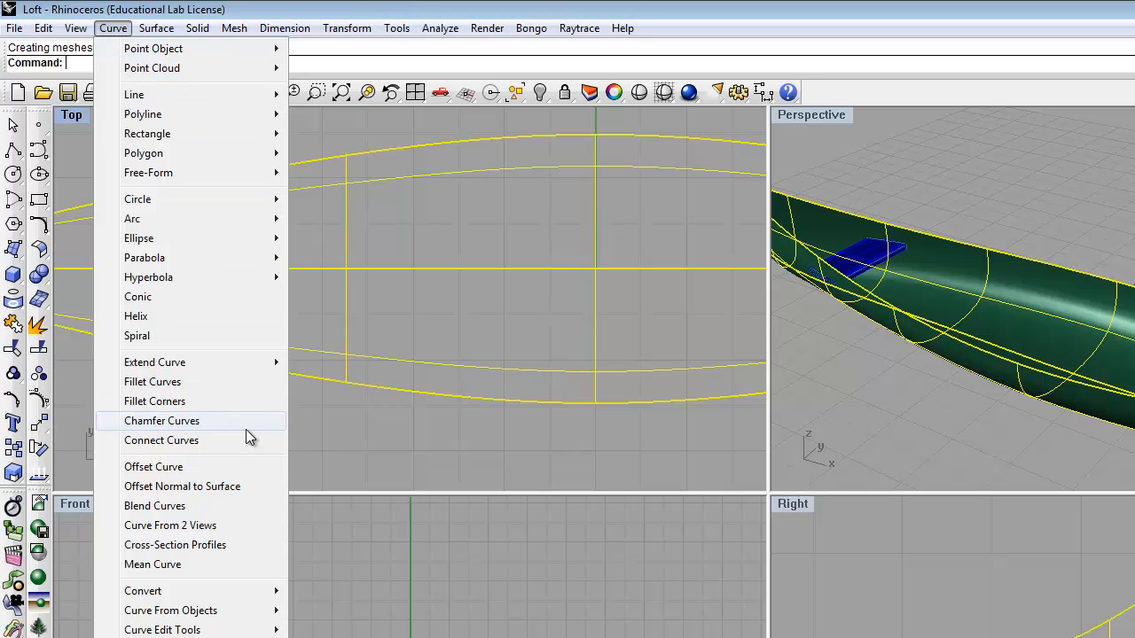
{"action": "mouse_move", "coordinate": [221, 612]}
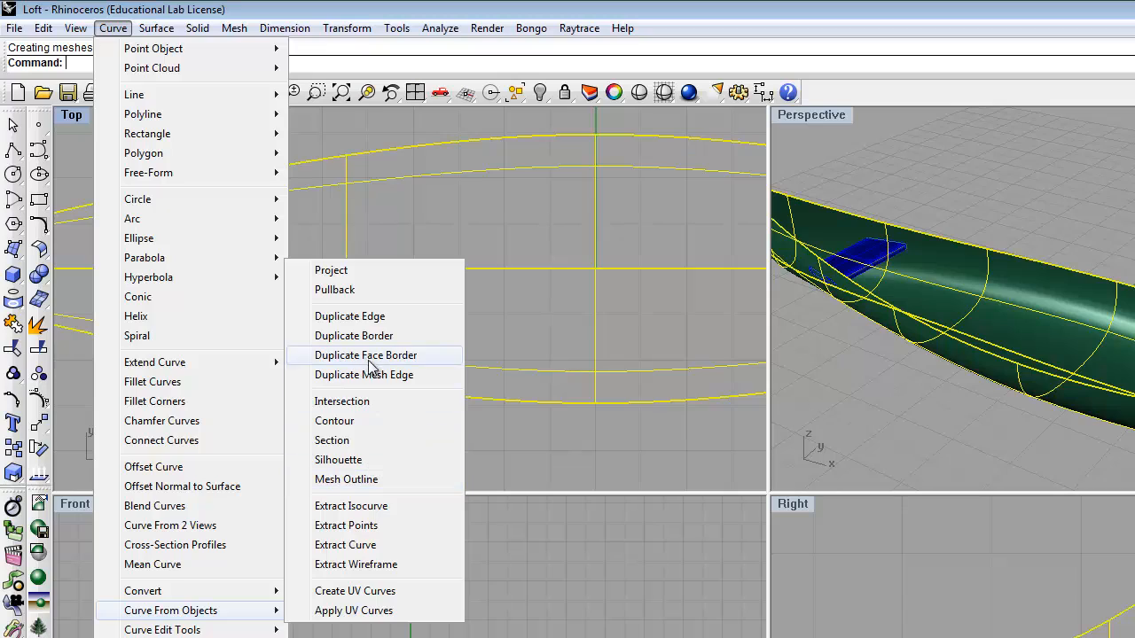
{"action": "left_click", "coordinate": [347, 443]}
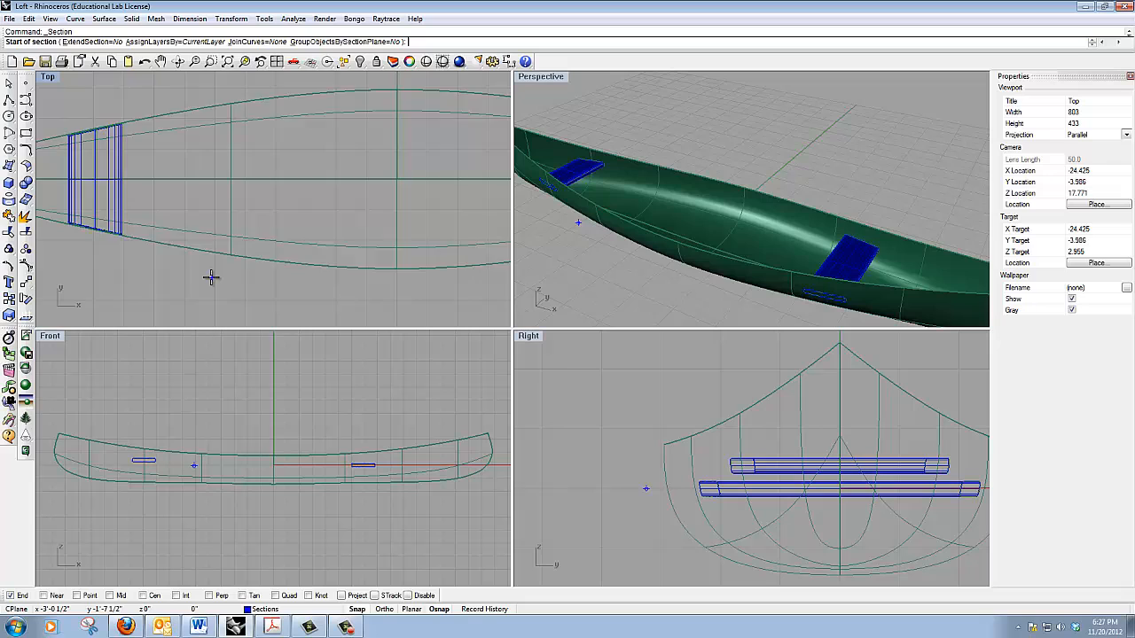
{"action": "scroll", "coordinate": [211, 278], "scroll_direction": "down", "scroll_amount": 5}
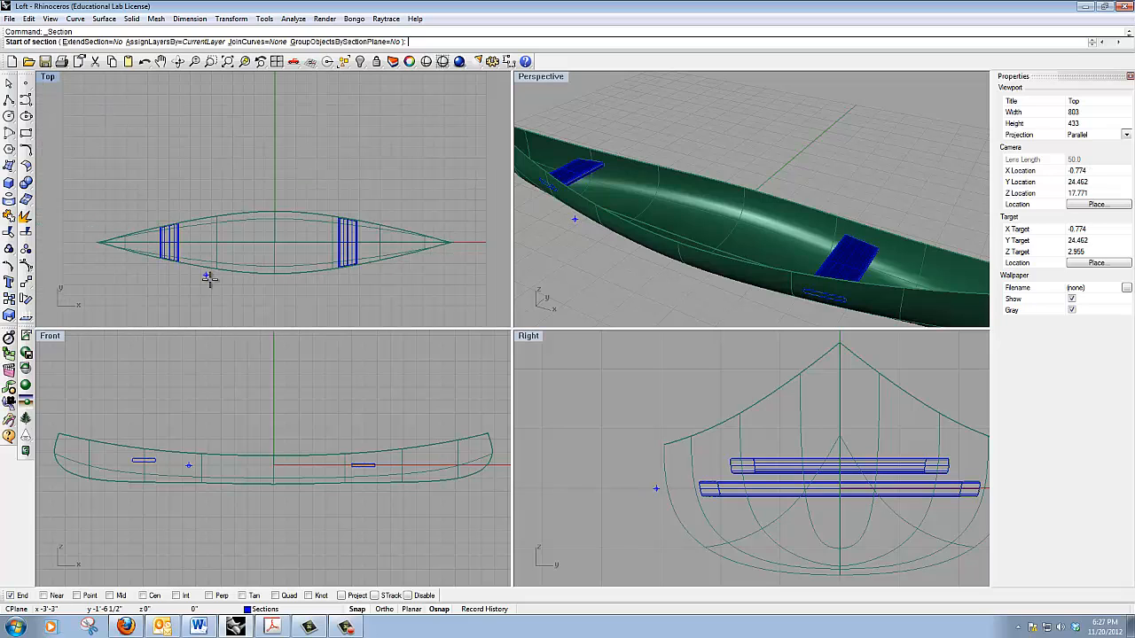
{"action": "left_click", "coordinate": [100, 244]}
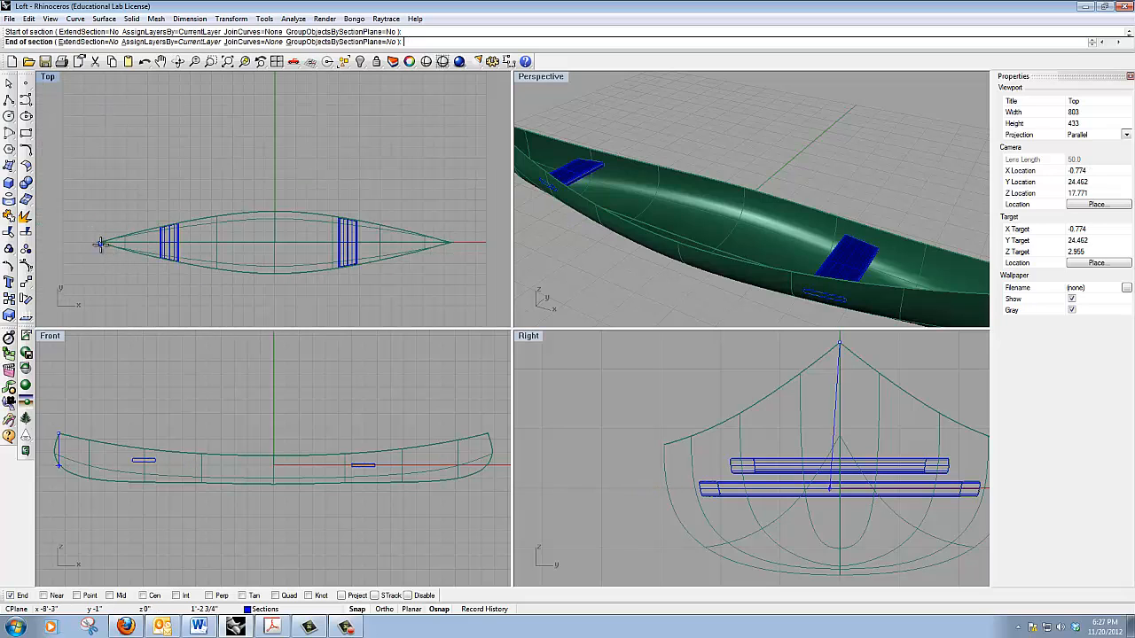
{"action": "left_click", "coordinate": [449, 242]}
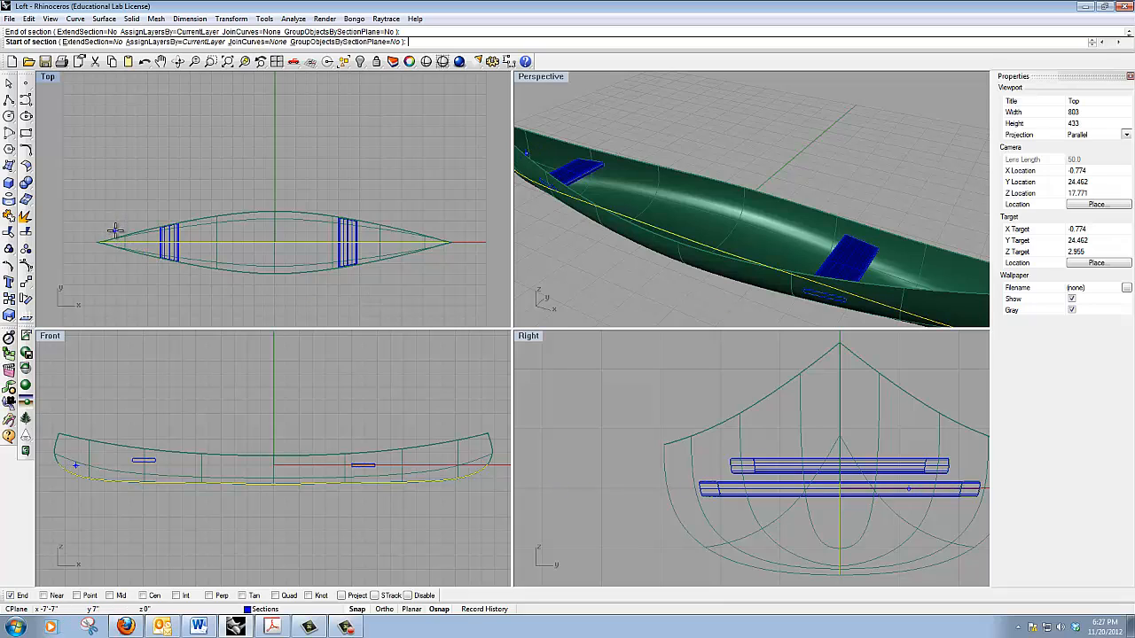
Step: Cut two lengthwise hull sections parallel to the centreline on its positive Y side, about 6 inches and 1 foot away
{"action": "scroll", "coordinate": [119, 232], "scroll_direction": "up", "scroll_amount": 1}
{"action": "scroll", "coordinate": [60, 231], "scroll_direction": "down", "scroll_amount": 1}
{"action": "scroll", "coordinate": [102, 235], "scroll_direction": "up", "scroll_amount": 1}
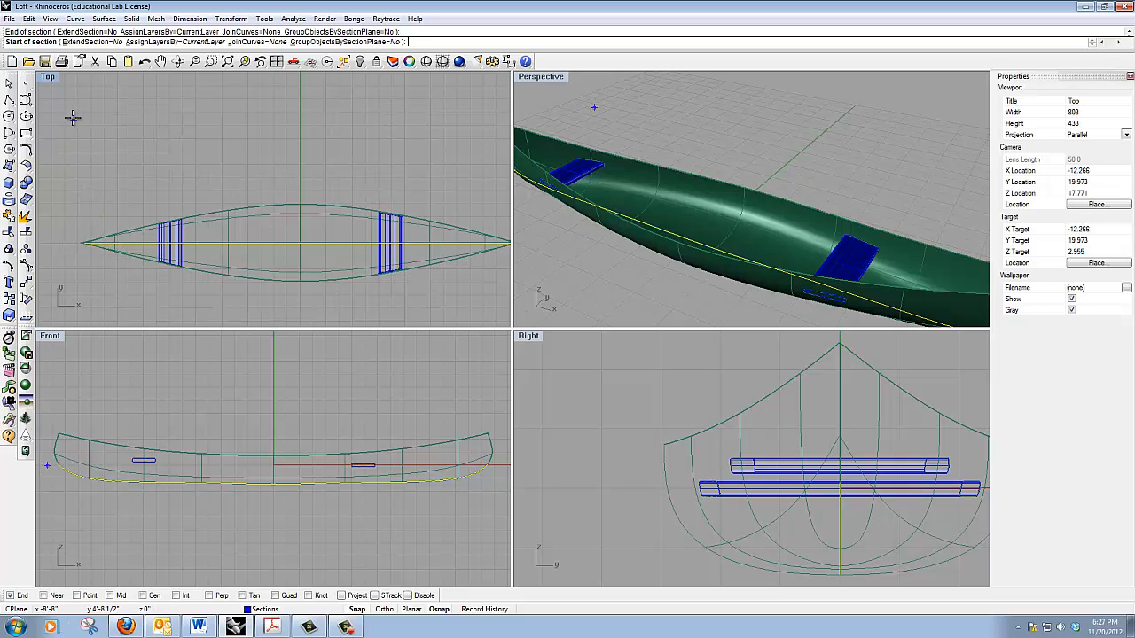
{"action": "double_click", "coordinate": [48, 78]}
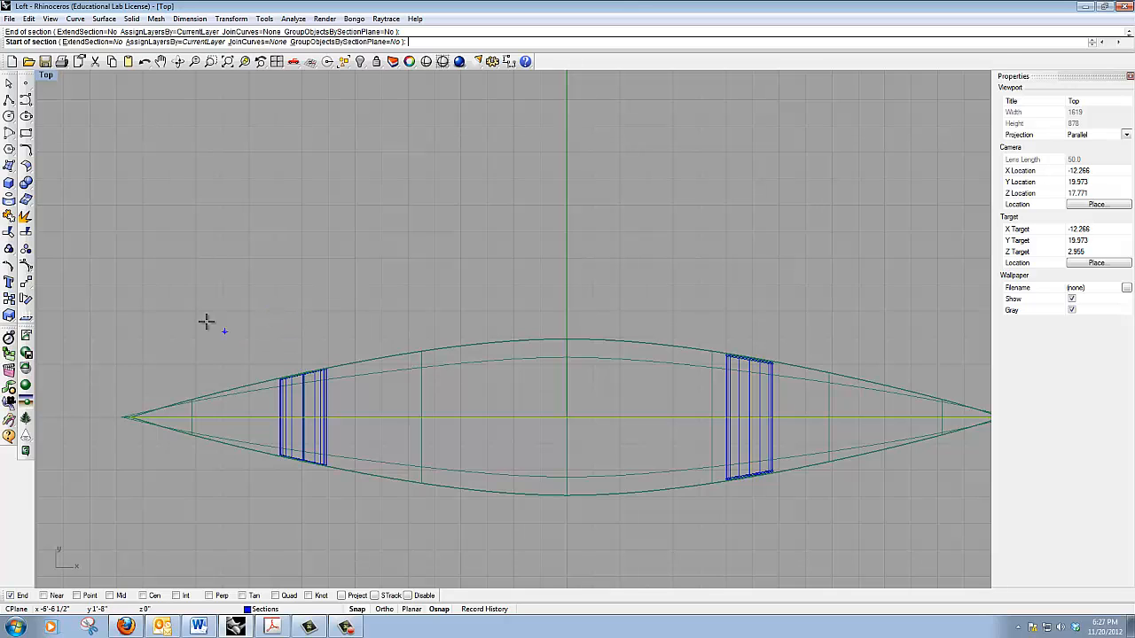
{"action": "scroll", "coordinate": [246, 307], "scroll_direction": "down", "scroll_amount": 2}
{"action": "scroll", "coordinate": [246, 307], "scroll_direction": "up", "scroll_amount": 2}
{"action": "scroll", "coordinate": [551, 327], "scroll_direction": "down", "scroll_amount": 4}
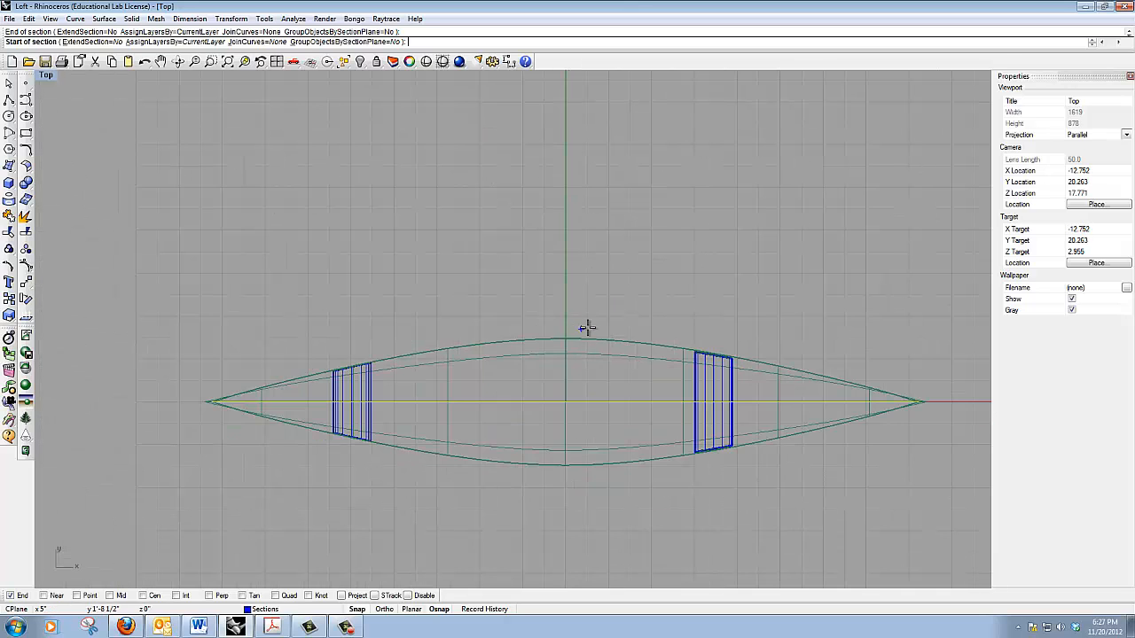
{"action": "scroll", "coordinate": [634, 320], "scroll_direction": "up", "scroll_amount": 4}
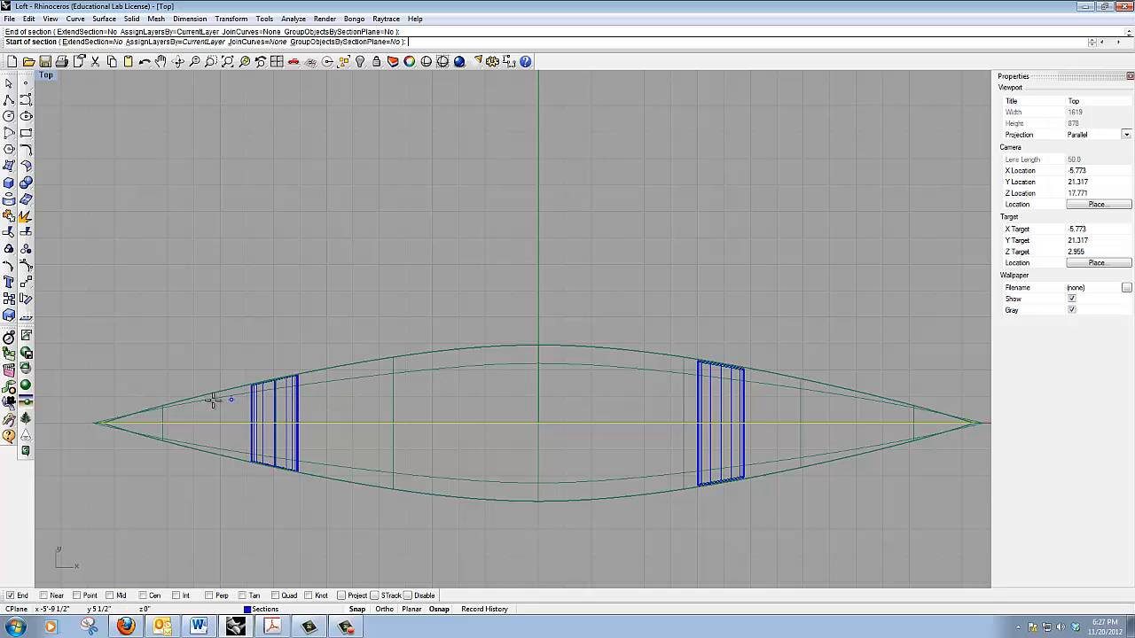
{"action": "left_click", "coordinate": [141, 397]}
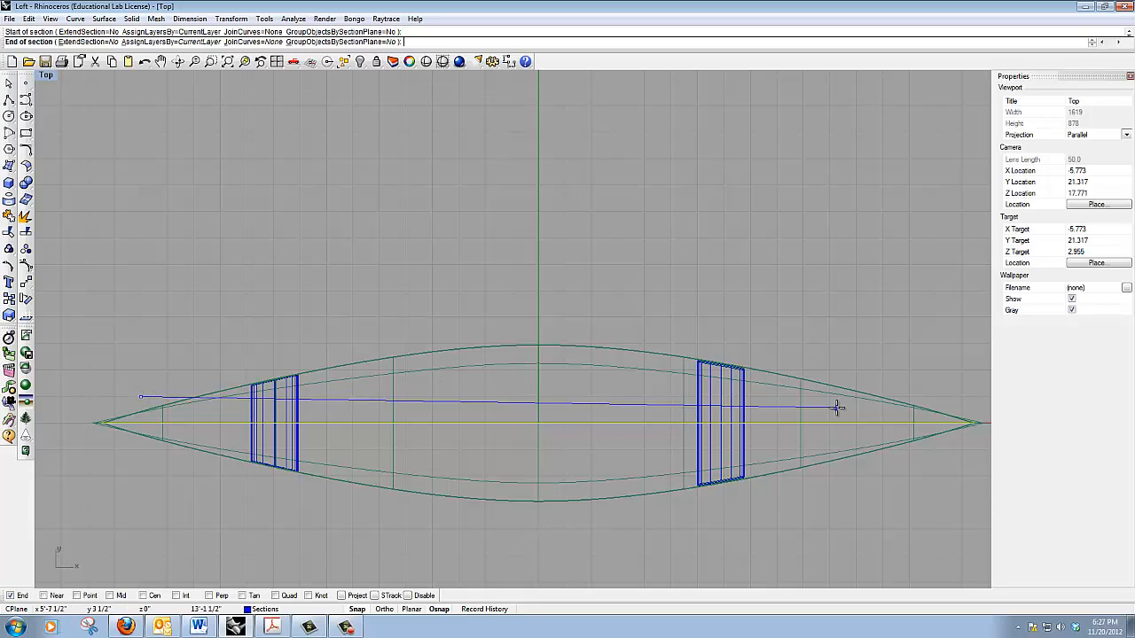
{"action": "left_click", "coordinate": [962, 396]}
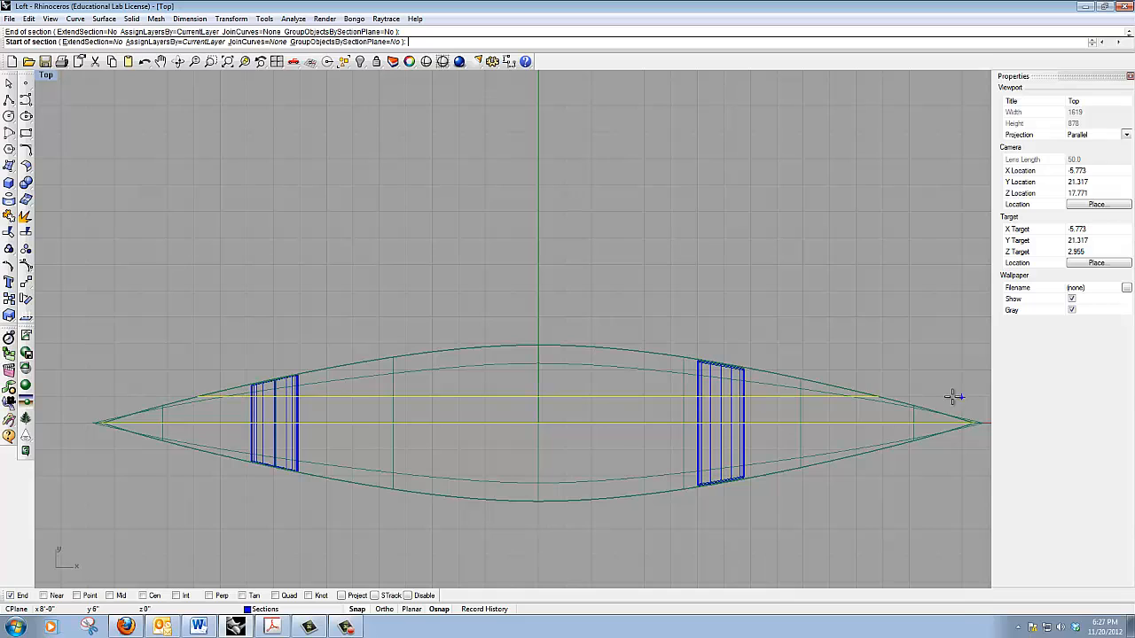
{"action": "left_click", "coordinate": [247, 368]}
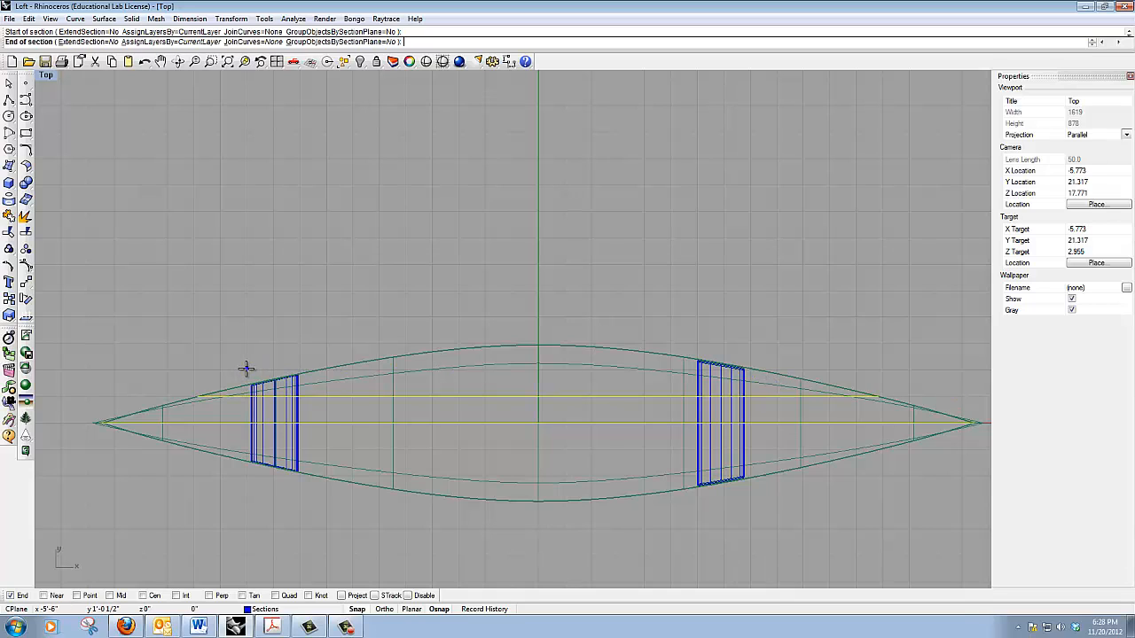
{"action": "left_click", "coordinate": [828, 367]}
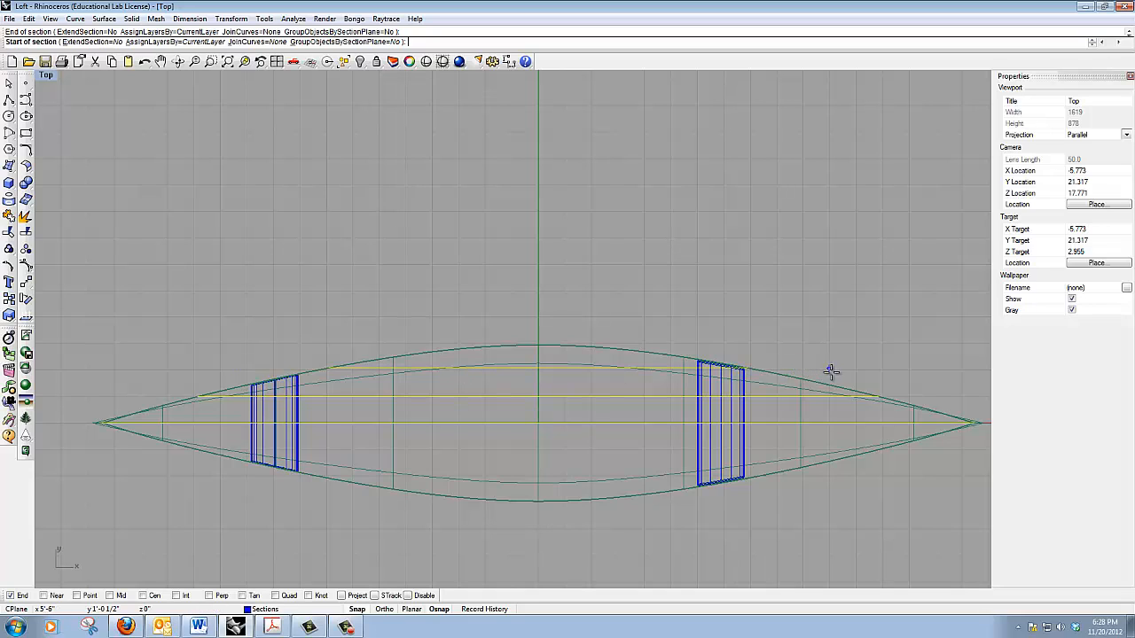
Step: Cut two matching lengthwise hull sections on the negative Y side, about 6 inches and 1 foot from the centreline, and finish sectioning
{"action": "left_click", "coordinate": [140, 451]}
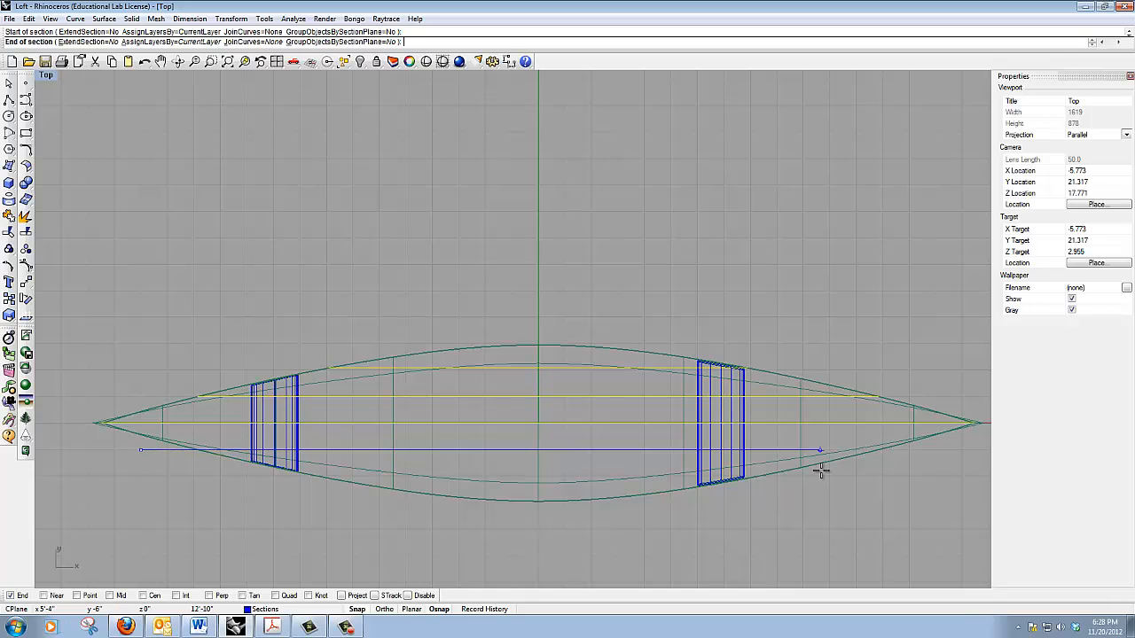
{"action": "left_click", "coordinate": [936, 448]}
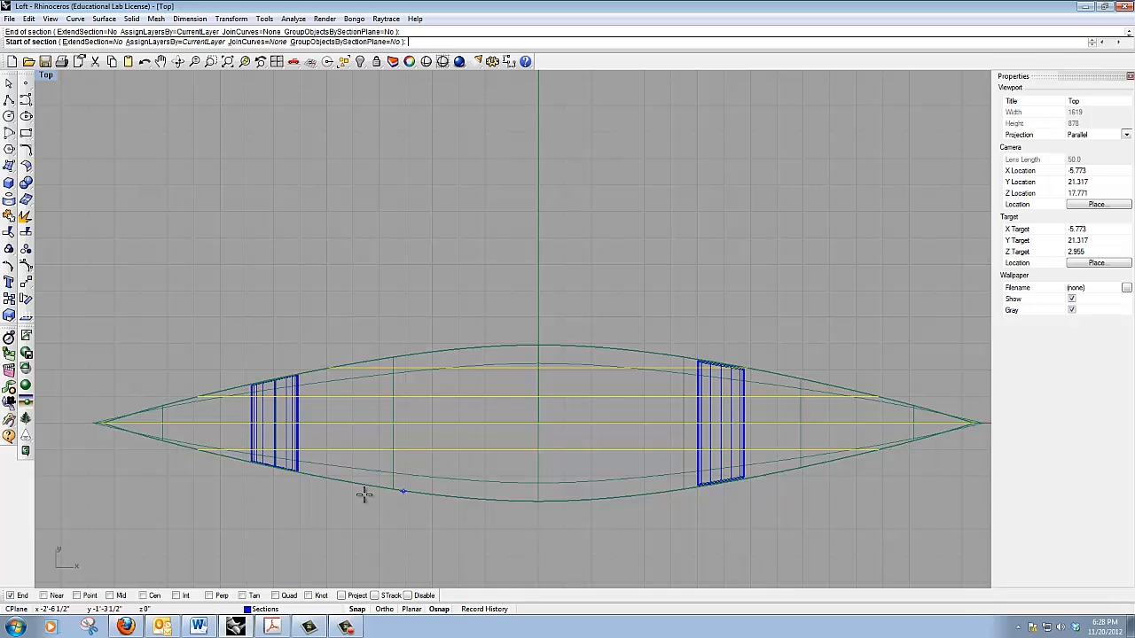
{"action": "left_click", "coordinate": [248, 477]}
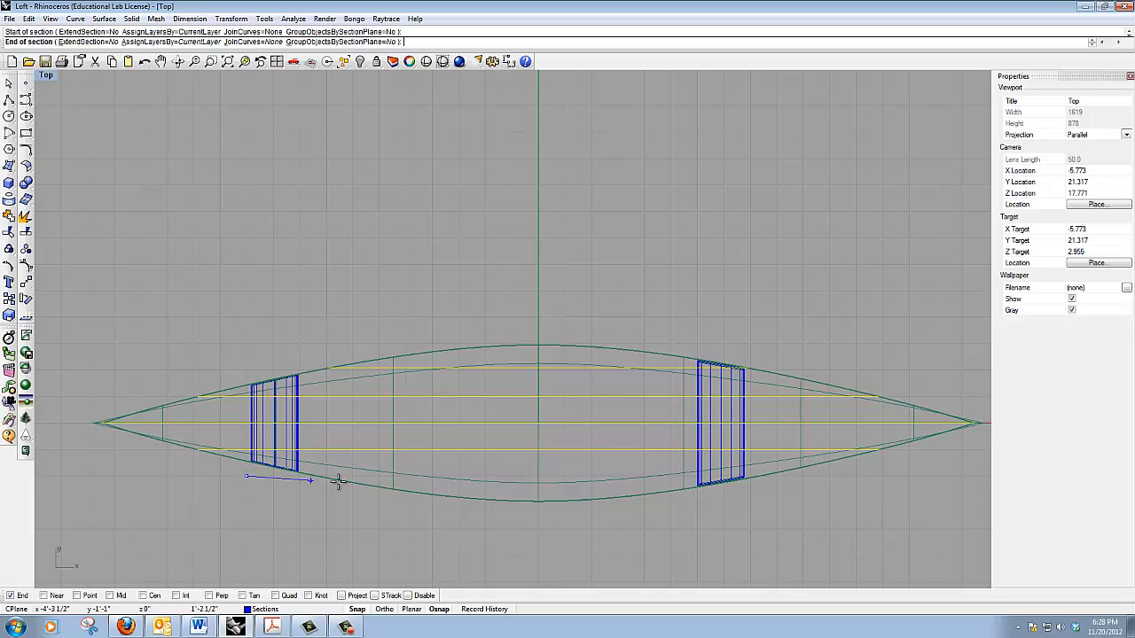
{"action": "left_click", "coordinate": [831, 476]}
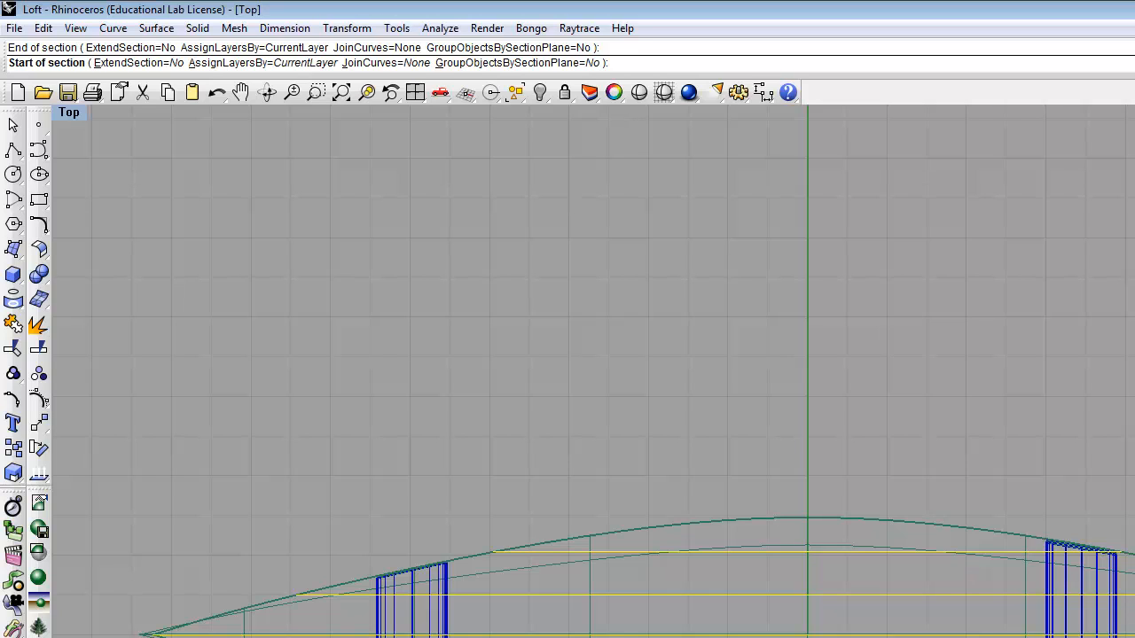
{"action": "key", "text": "Return"}
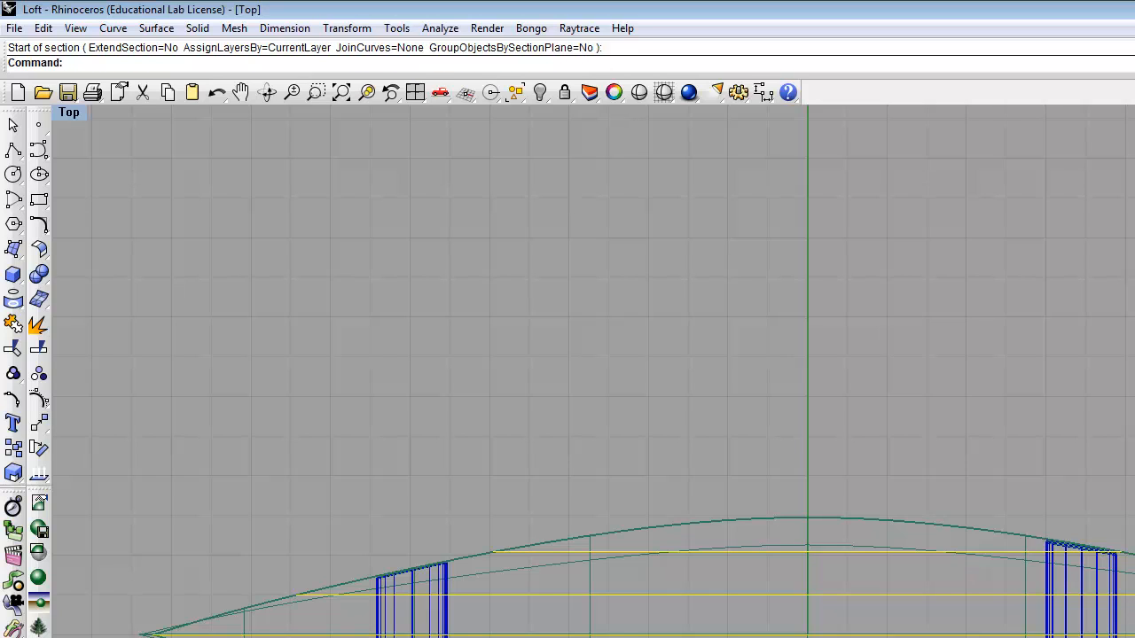
Step: Select only the hull polysurface and make Contours the current layer
{"action": "left_click", "coordinate": [939, 436]}
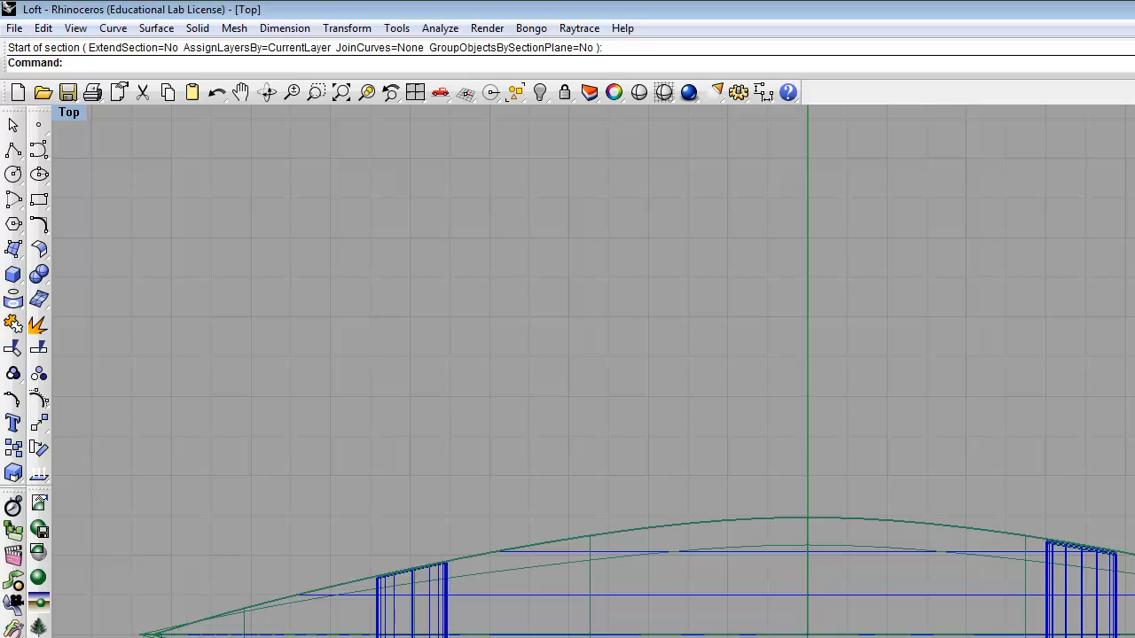
{"action": "left_click", "coordinate": [729, 521]}
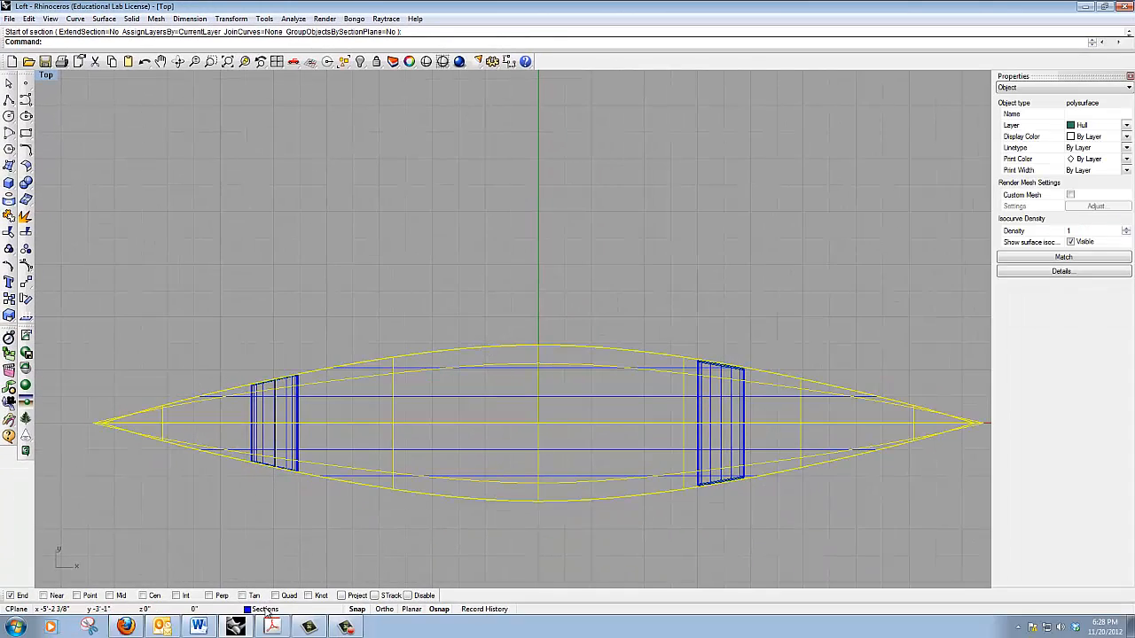
{"action": "left_click", "coordinate": [265, 611]}
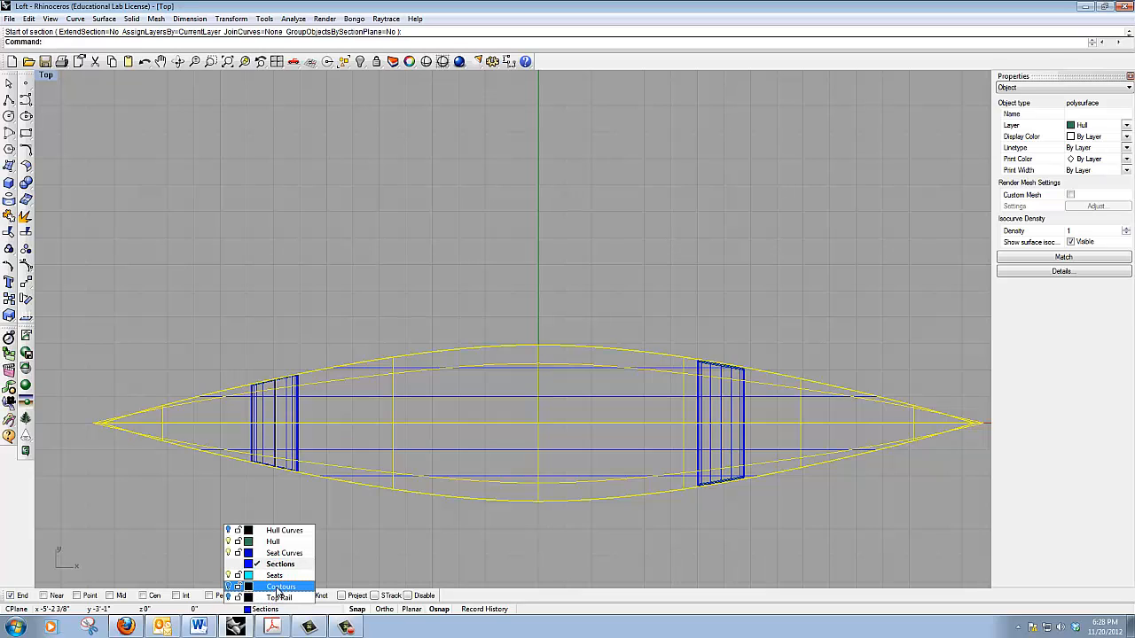
{"action": "left_click", "coordinate": [279, 589]}
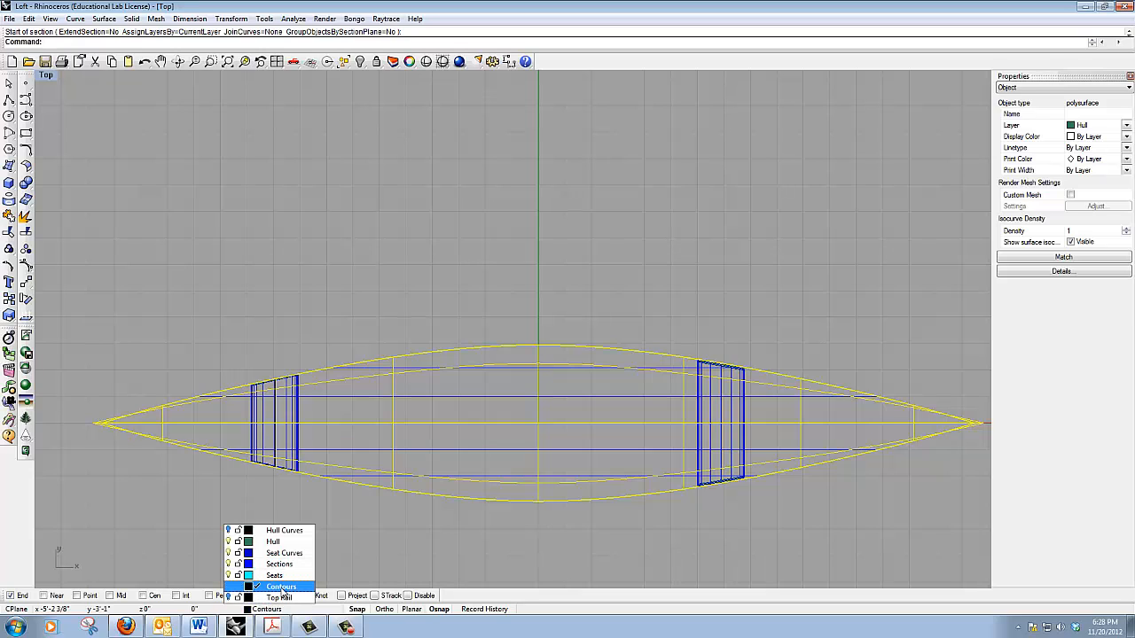
Step: Contour the hull lengthwise from one pointed end to the other at 12-inch spacing
{"action": "left_click", "coordinate": [76, 19]}
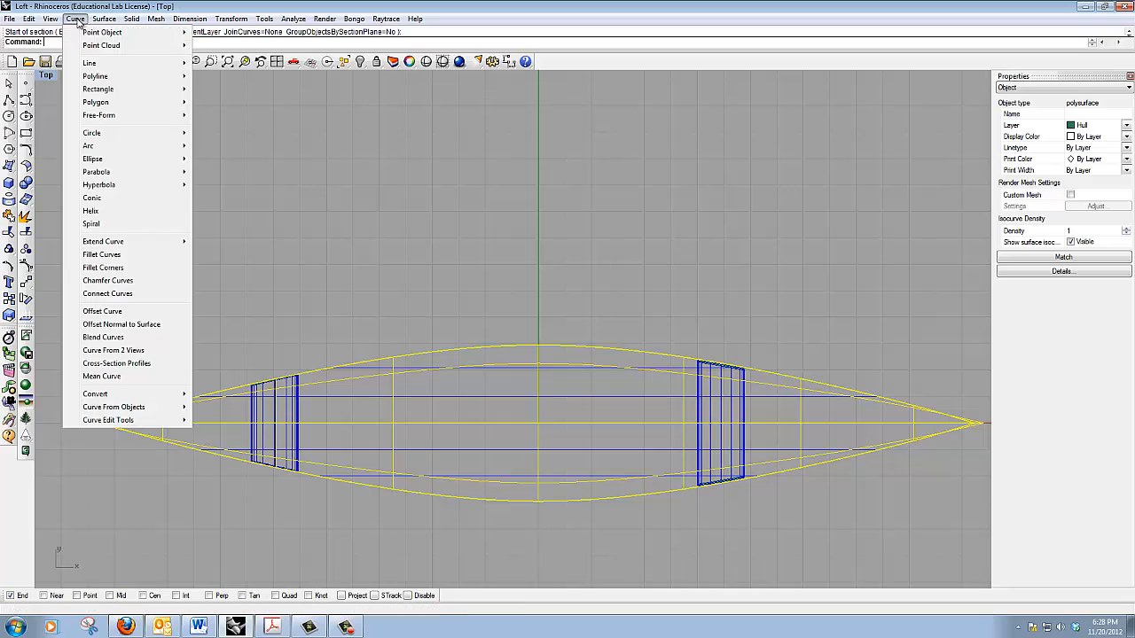
{"action": "mouse_move", "coordinate": [144, 413]}
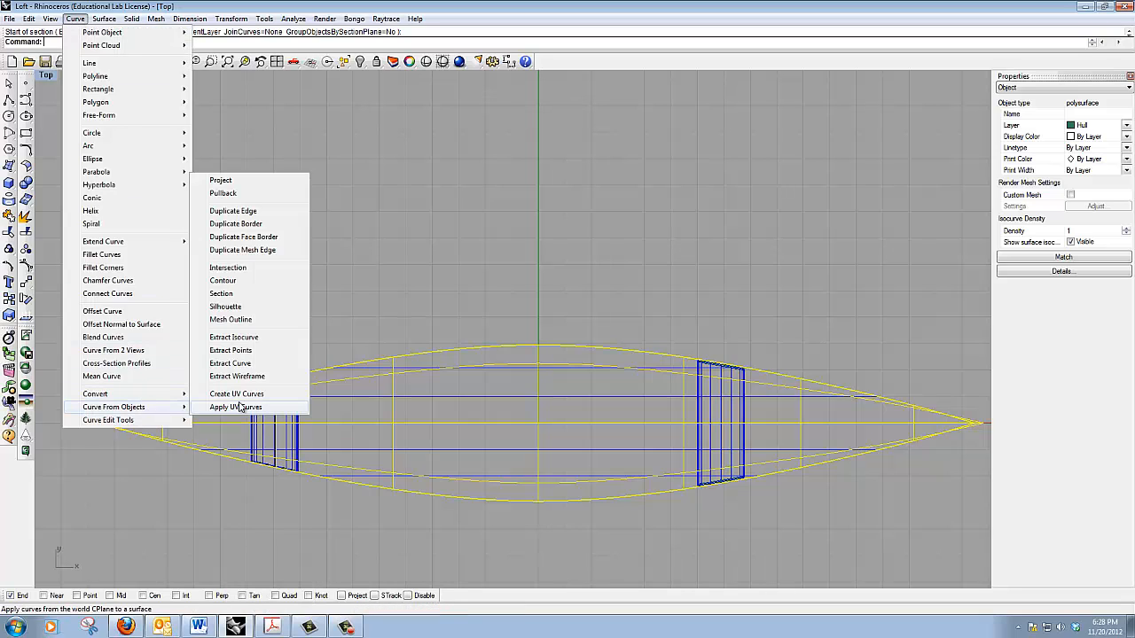
{"action": "left_click", "coordinate": [241, 282]}
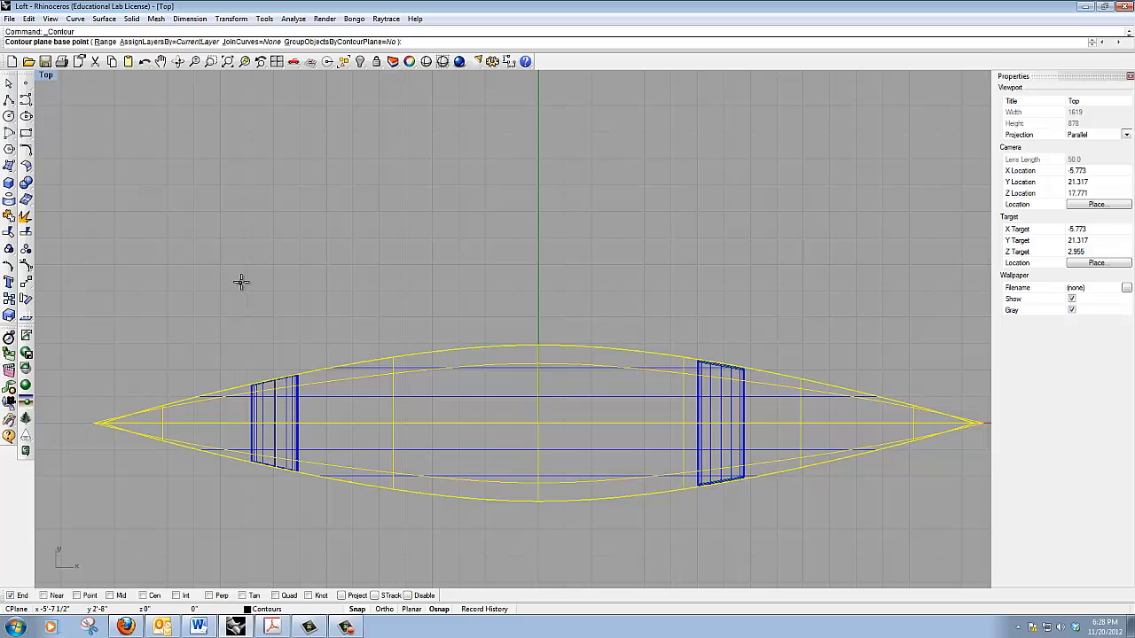
{"action": "left_click", "coordinate": [98, 423]}
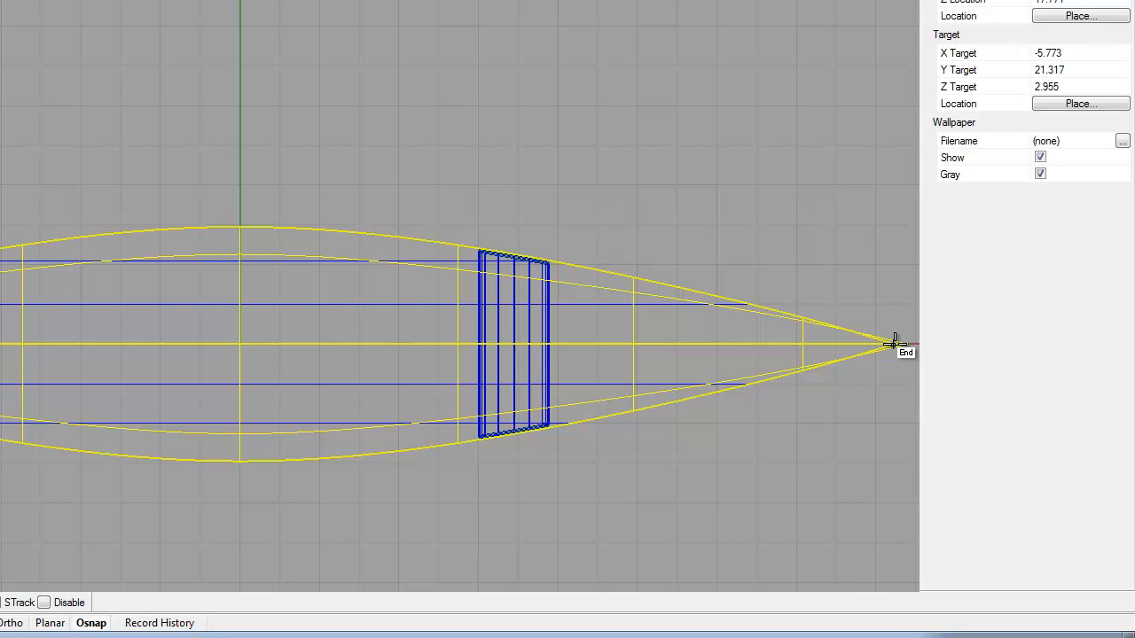
{"action": "type", "text": "12"}
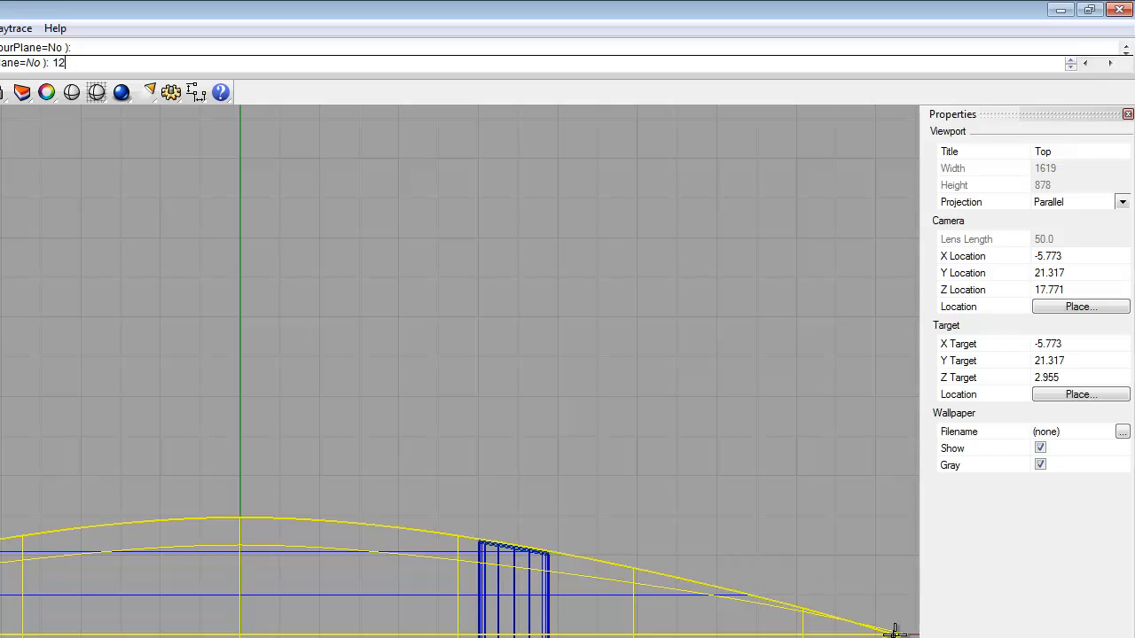
{"action": "key", "text": "Return"}
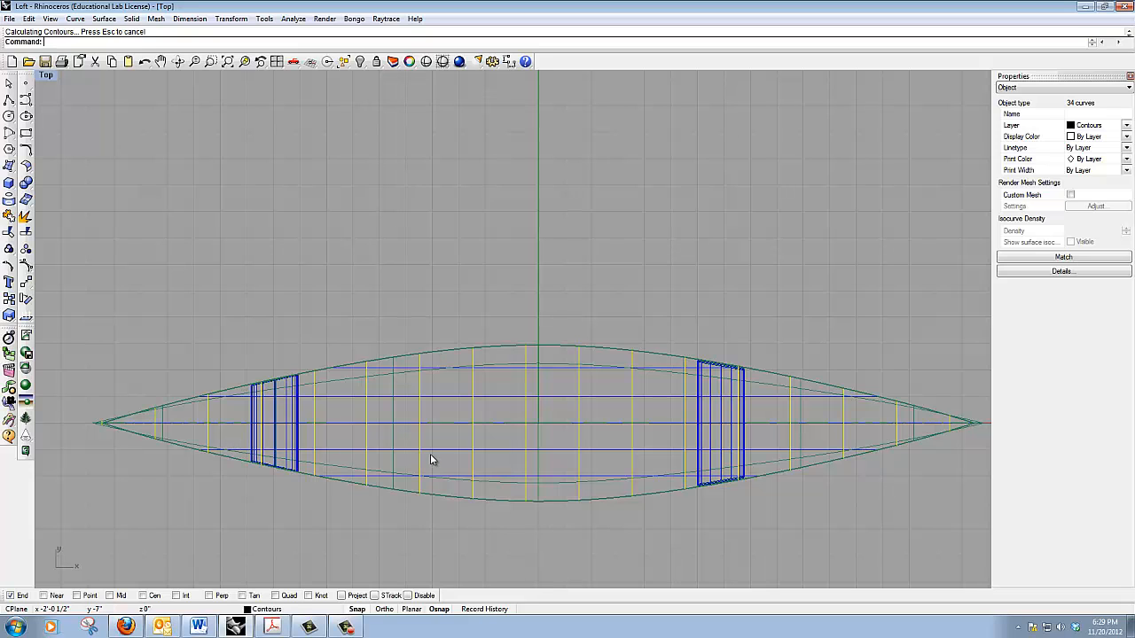
Step: Make Top Rail the current layer and duplicate both upper side edges of the hull as curves
{"action": "double_click", "coordinate": [48, 78]}
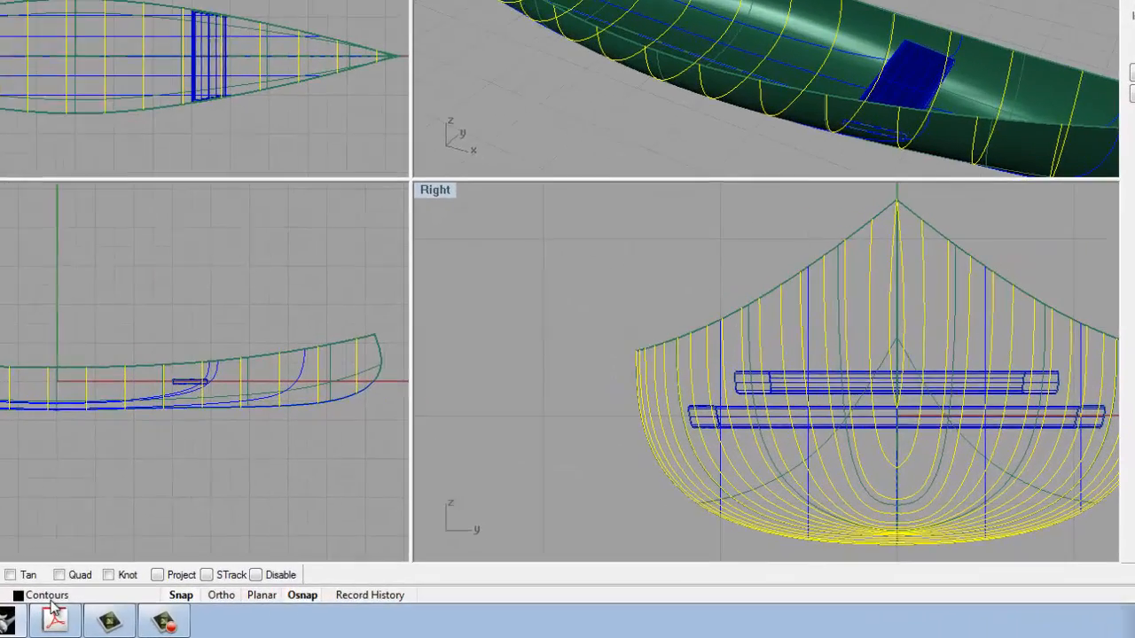
{"action": "left_click", "coordinate": [268, 610]}
{"action": "left_click", "coordinate": [58, 578]}
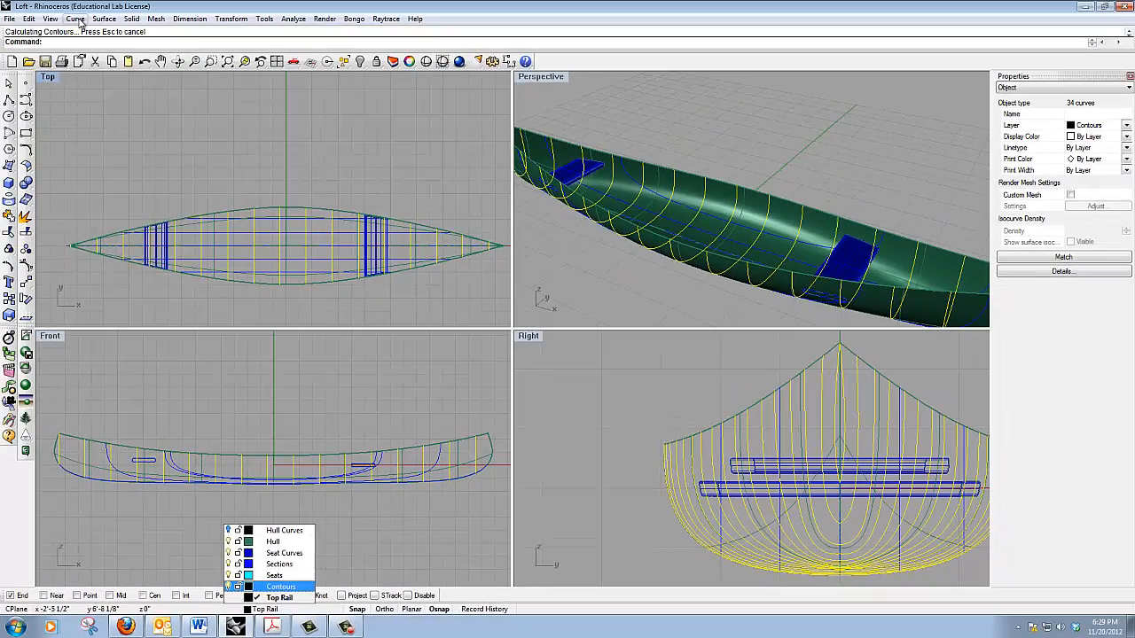
{"action": "left_click", "coordinate": [75, 19]}
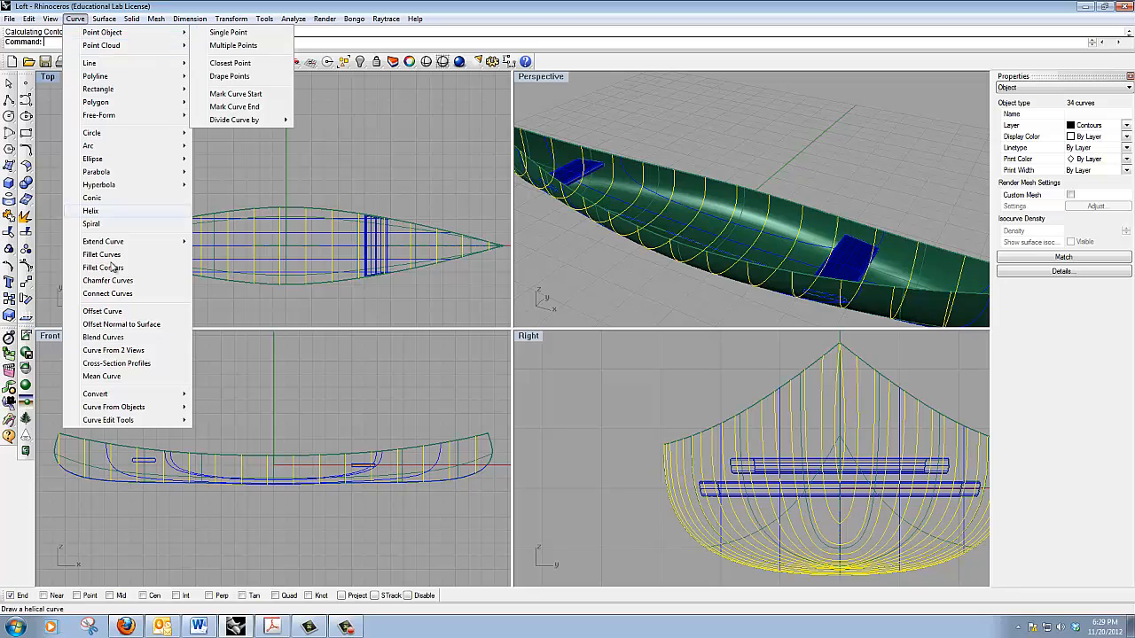
{"action": "mouse_move", "coordinate": [140, 411]}
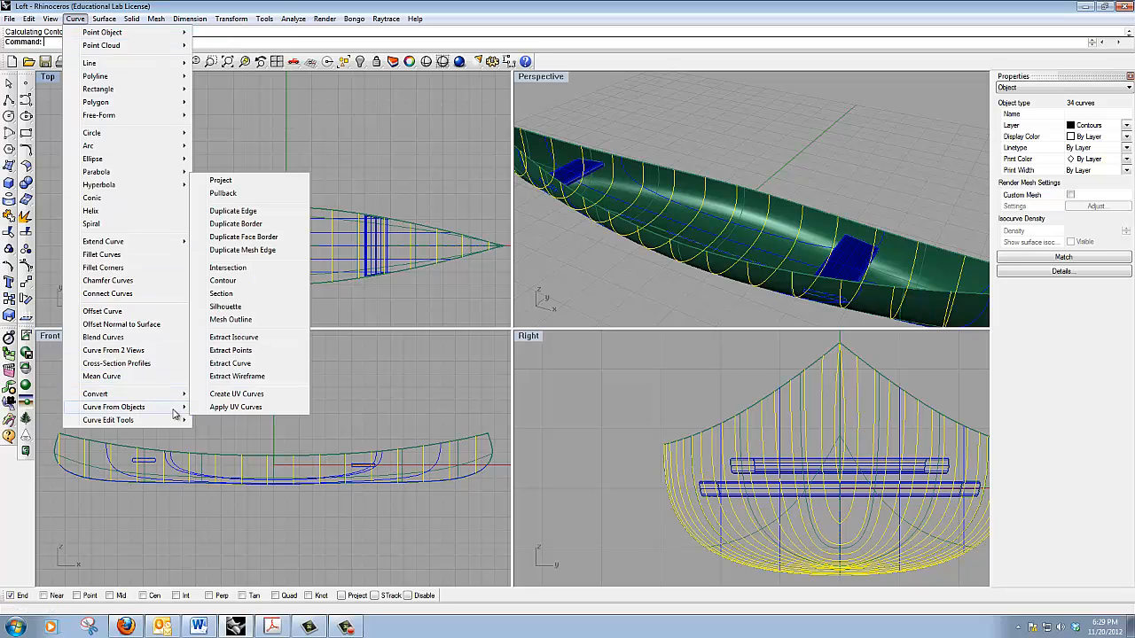
{"action": "left_click", "coordinate": [253, 214]}
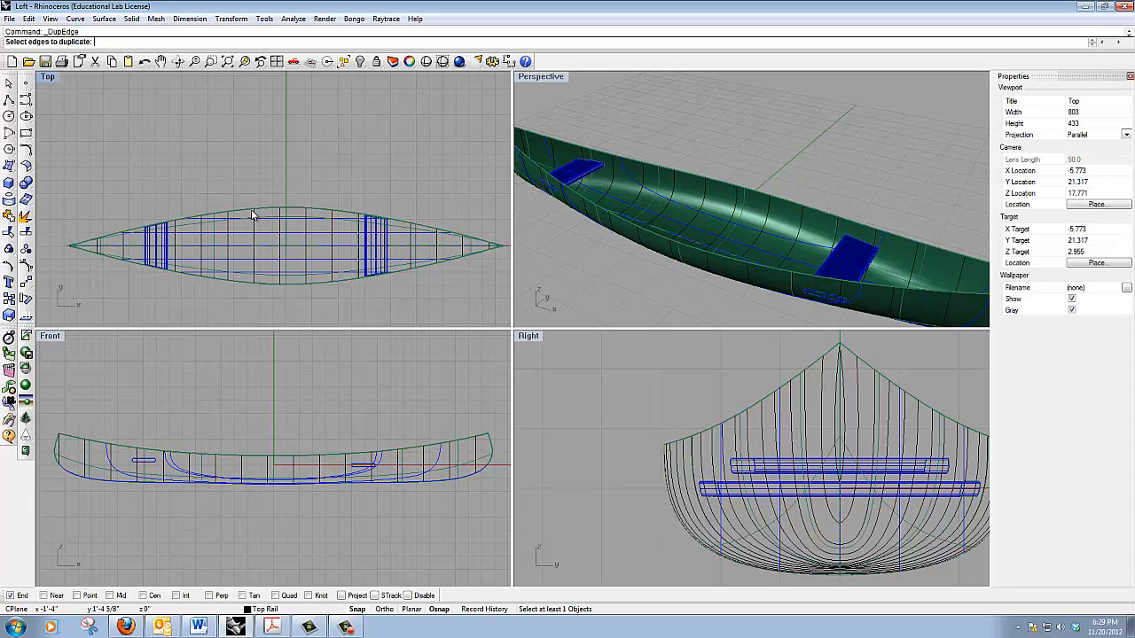
{"action": "left_click", "coordinate": [295, 283]}
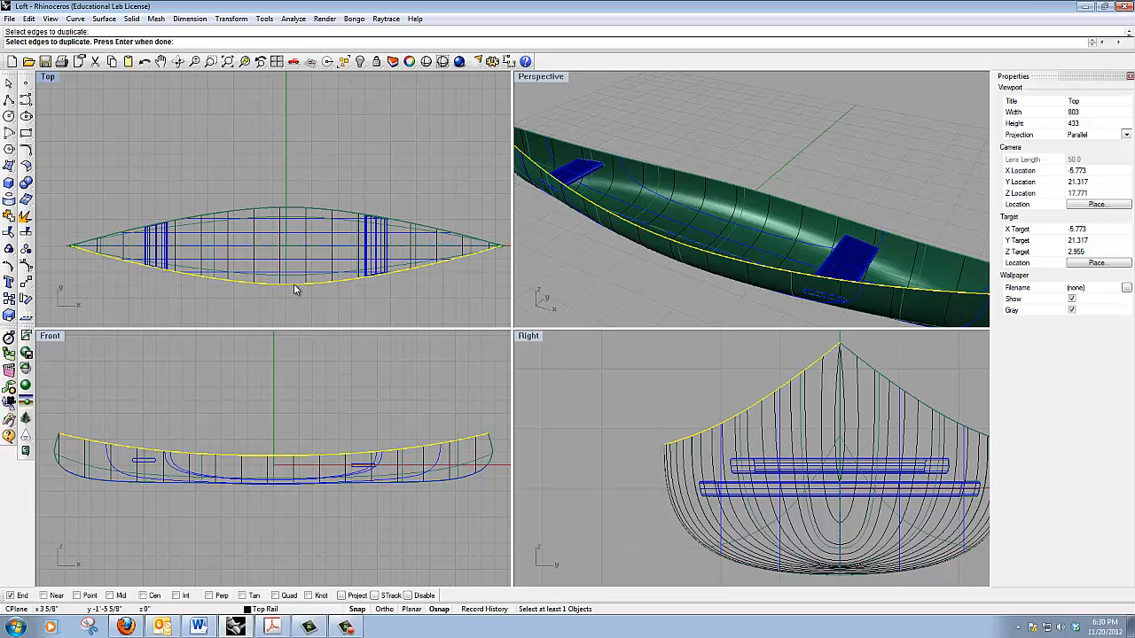
{"action": "left_click", "coordinate": [293, 211]}
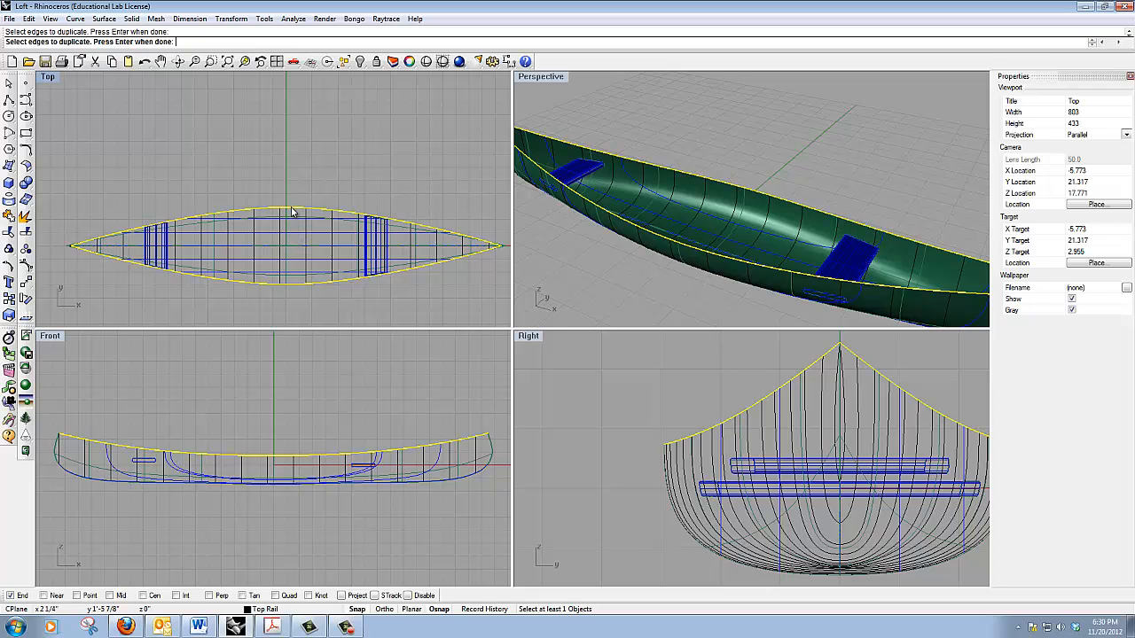
{"action": "key", "text": "Return"}
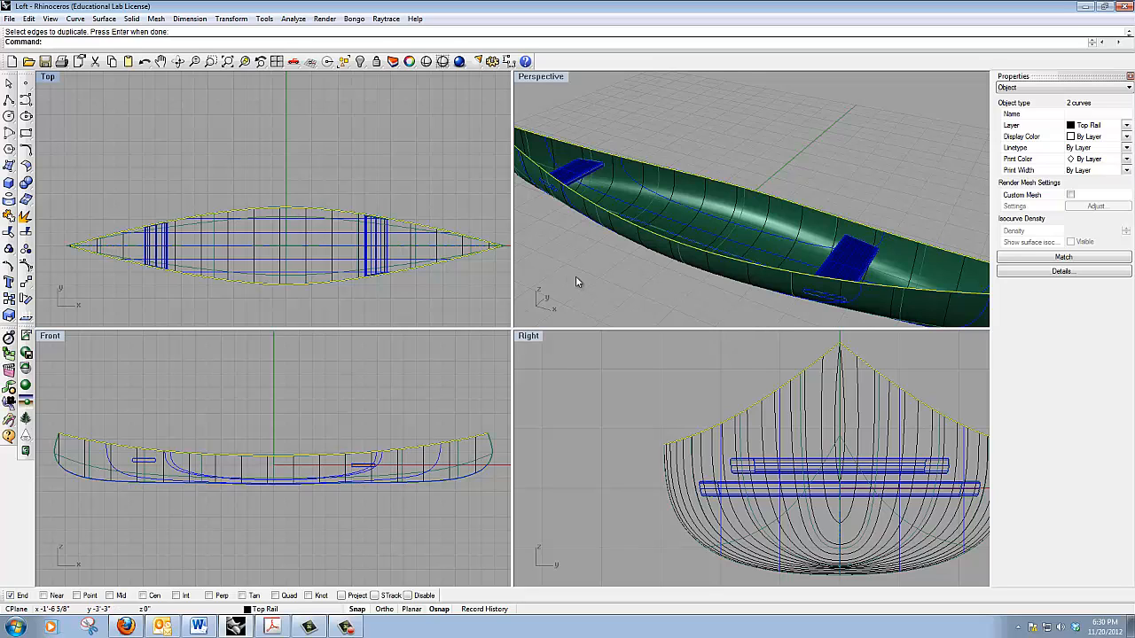
{"action": "left_click", "coordinate": [606, 286]}
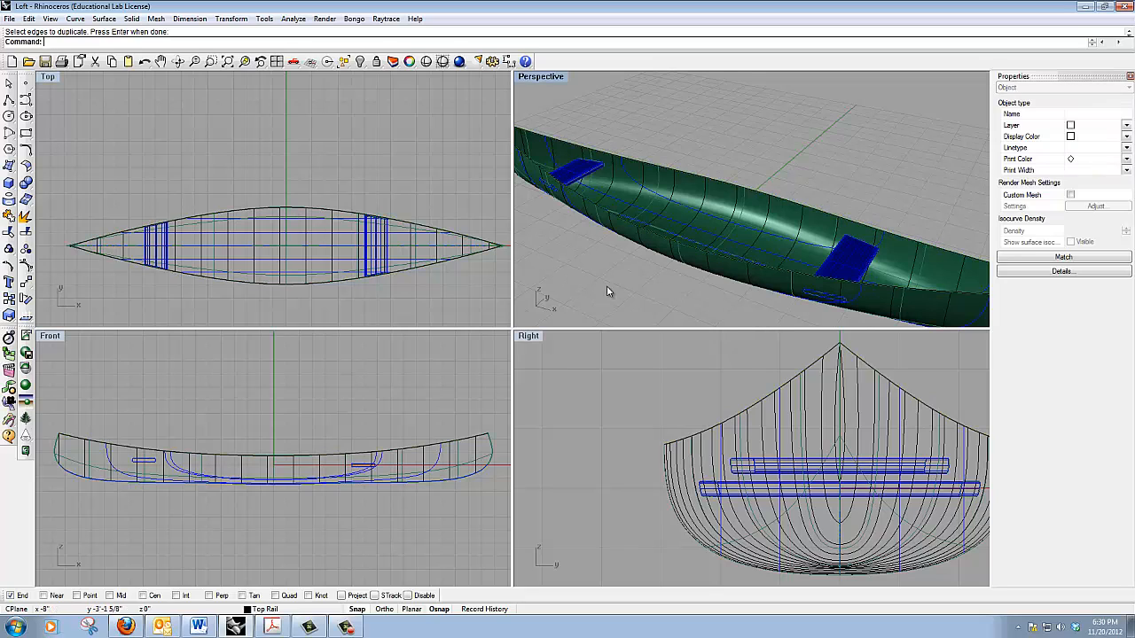
Step: Select the entire canoe with its curves and move it straight up in the Front view until its bottom rests on the X axis
{"action": "right_click_drag", "start_coordinate": [697, 302], "coordinate": [663, 269]}
{"action": "scroll", "coordinate": [662, 268], "scroll_direction": "down", "scroll_amount": 2}
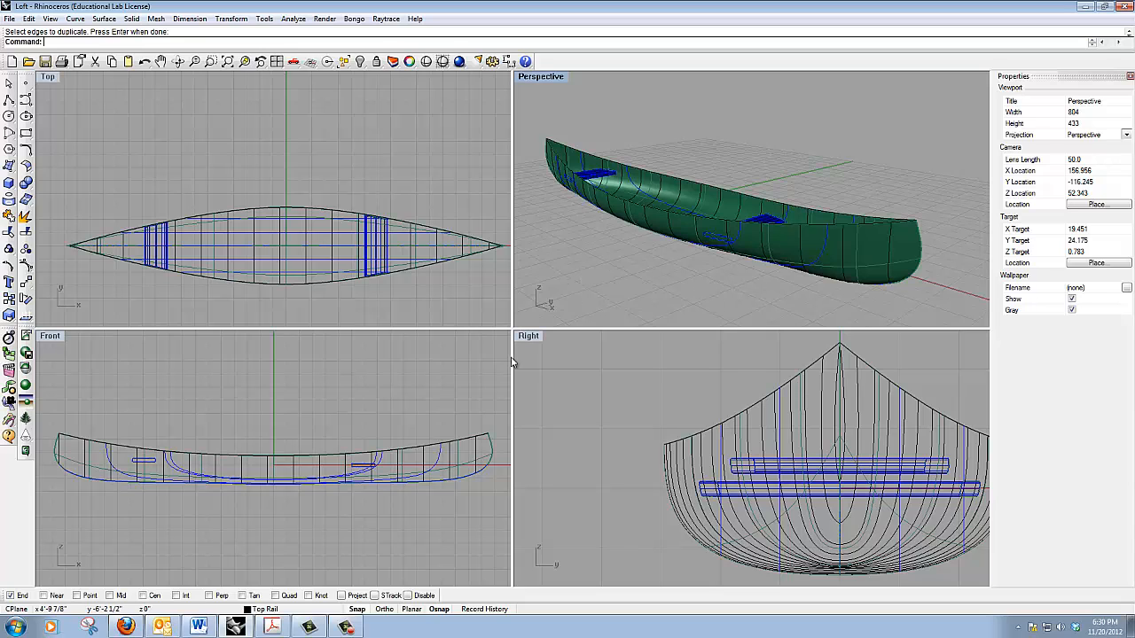
{"action": "scroll", "coordinate": [322, 429], "scroll_direction": "down", "scroll_amount": 3}
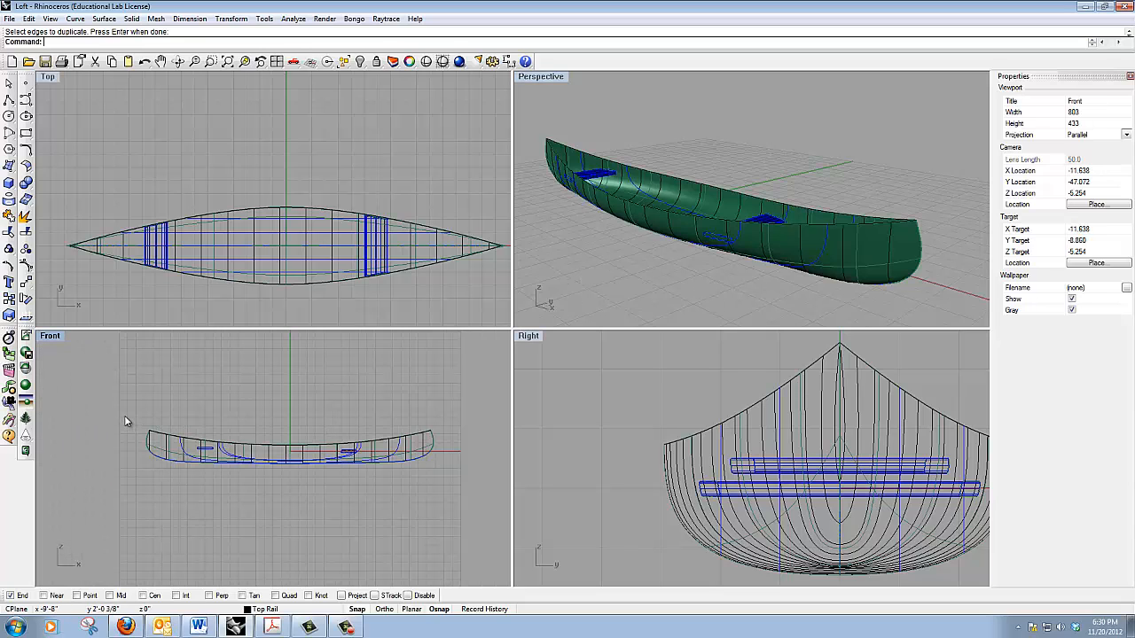
{"action": "left_click_drag", "start_coordinate": [124, 414], "coordinate": [448, 489]}
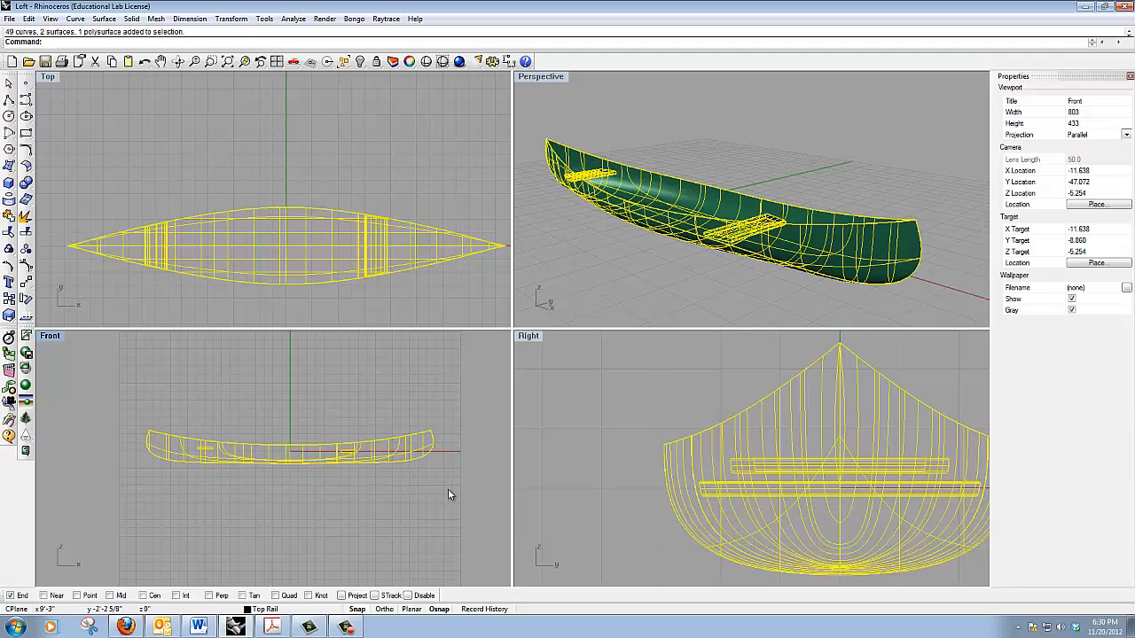
{"action": "mouse_move", "coordinate": [305, 462]}
{"action": "left_mouse_down"}
{"action": "mouse_move", "coordinate": [298, 448]}
{"action": "mouse_move", "coordinate": [309, 453]}
{"action": "left_mouse_up"}
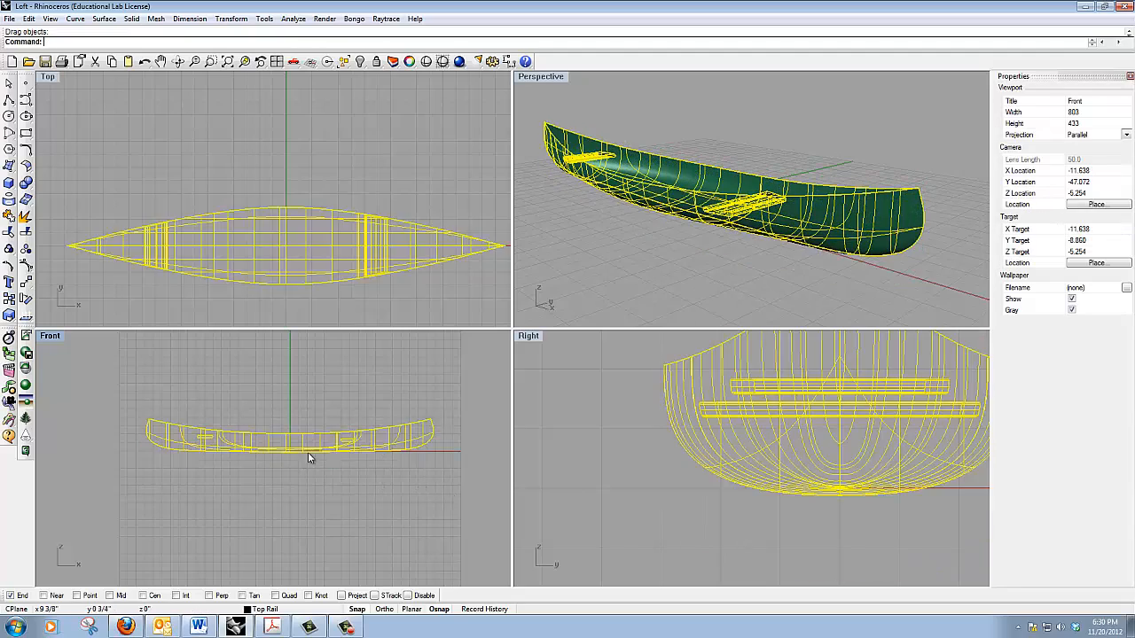
{"action": "scroll", "coordinate": [310, 453], "scroll_direction": "up", "scroll_amount": 4}
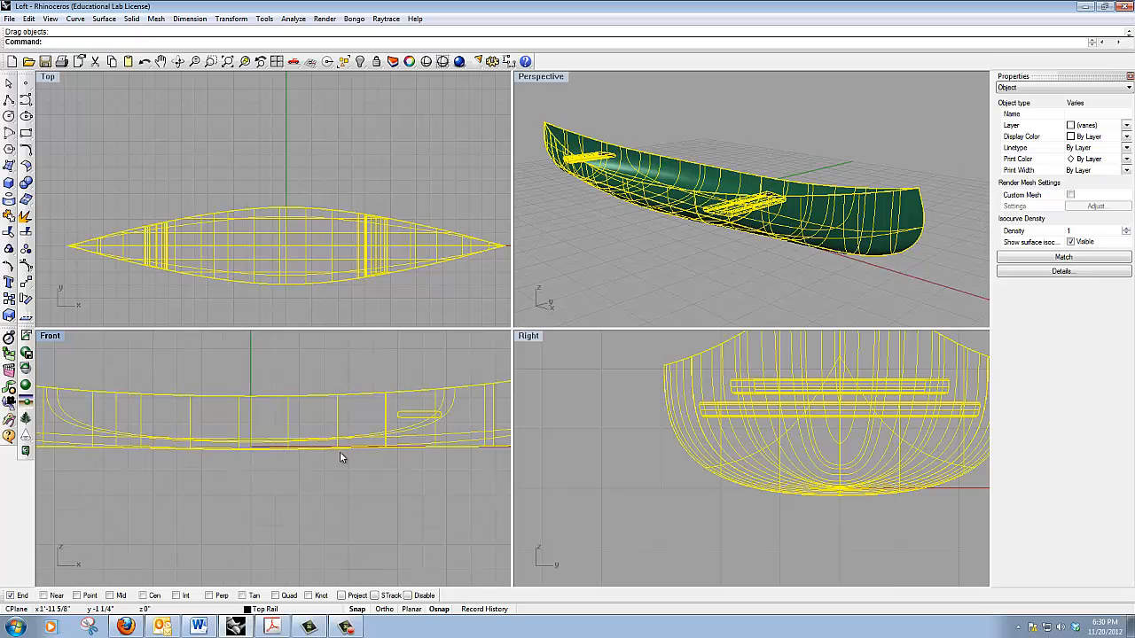
{"action": "left_click", "coordinate": [601, 287]}
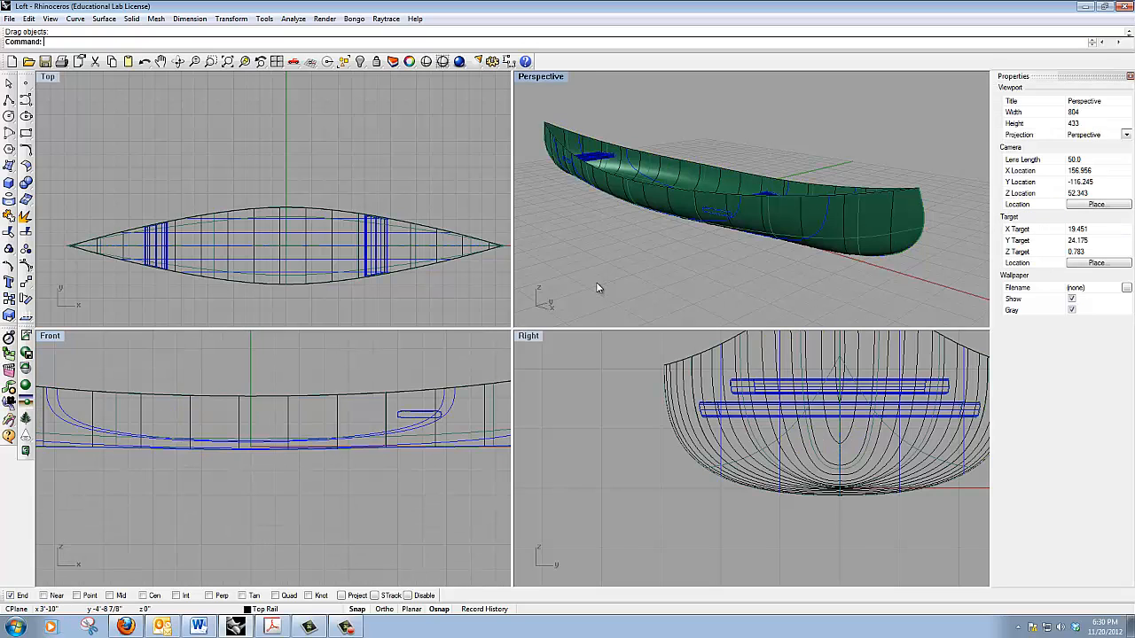
Step: Enable a ground plane in the Flamingo environment and assign it the Water/water material
{"action": "left_click", "coordinate": [383, 19]}
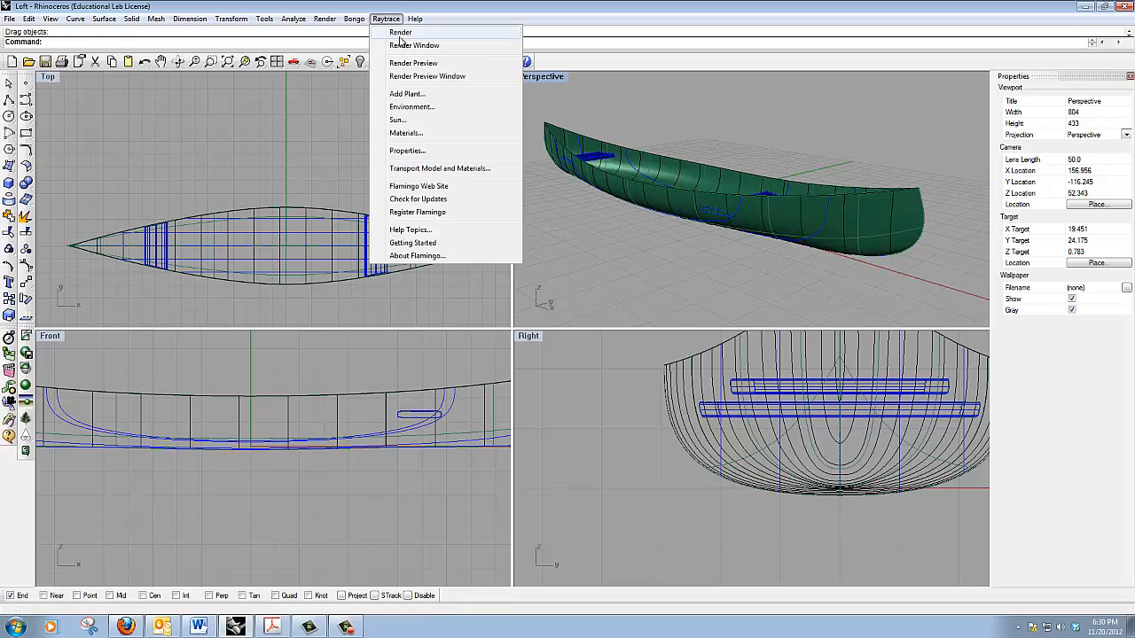
{"action": "left_click", "coordinate": [417, 108]}
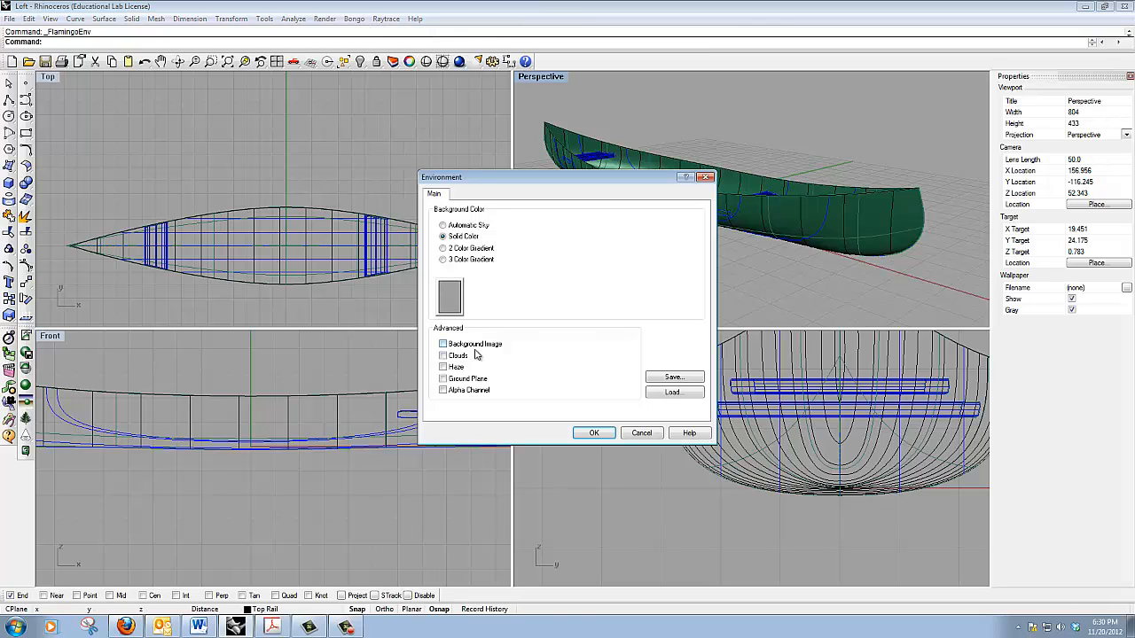
{"action": "left_click", "coordinate": [443, 380]}
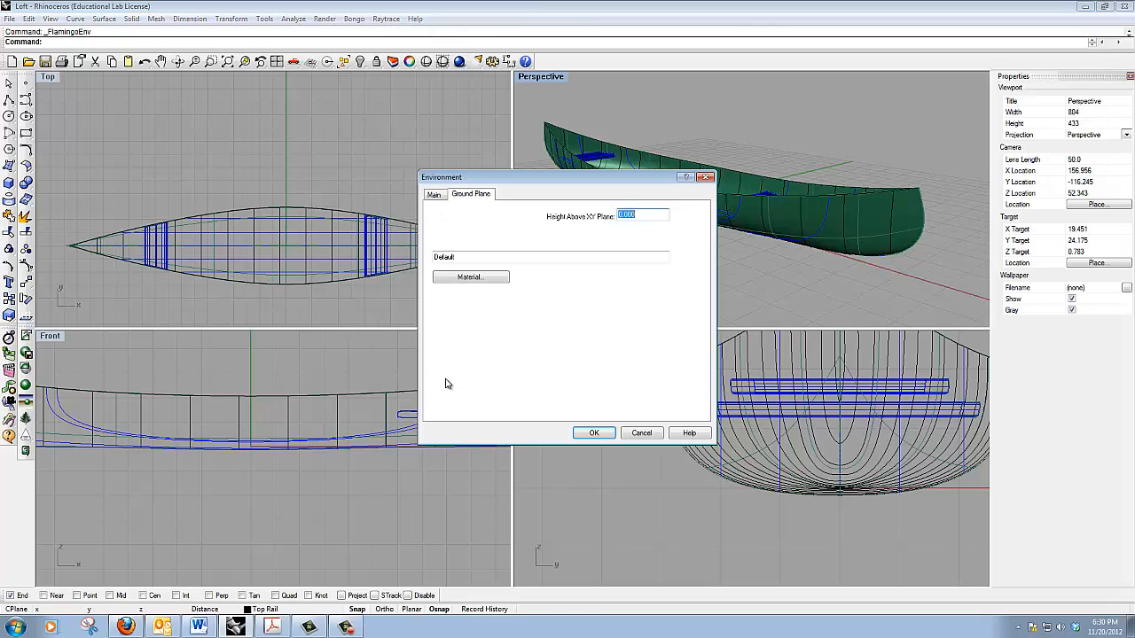
{"action": "left_click", "coordinate": [472, 278]}
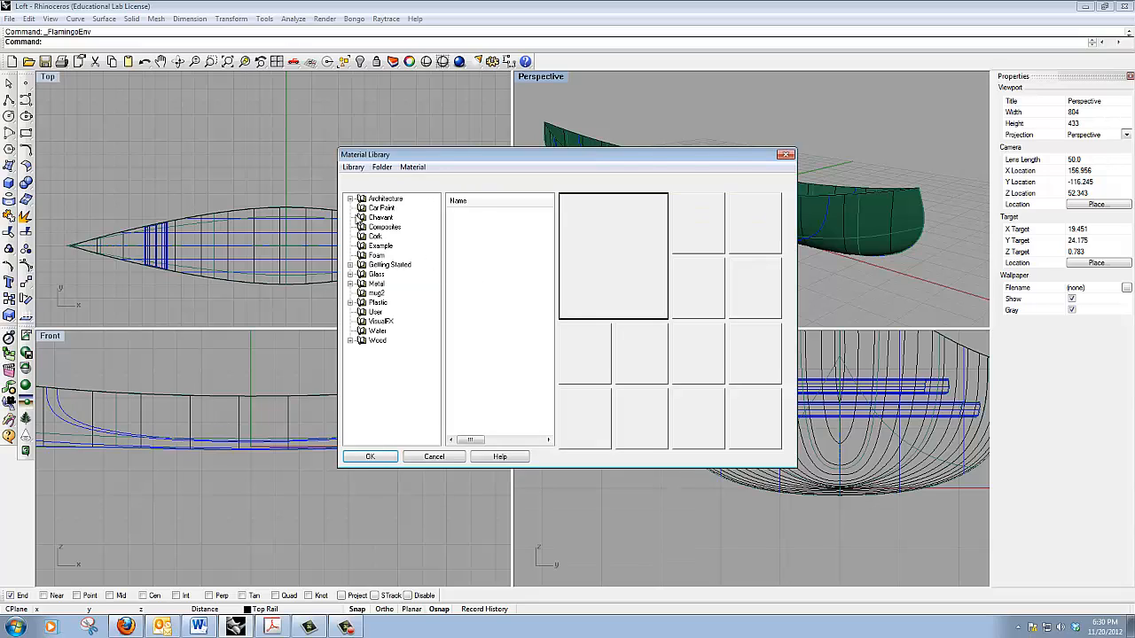
{"action": "left_click", "coordinate": [378, 332]}
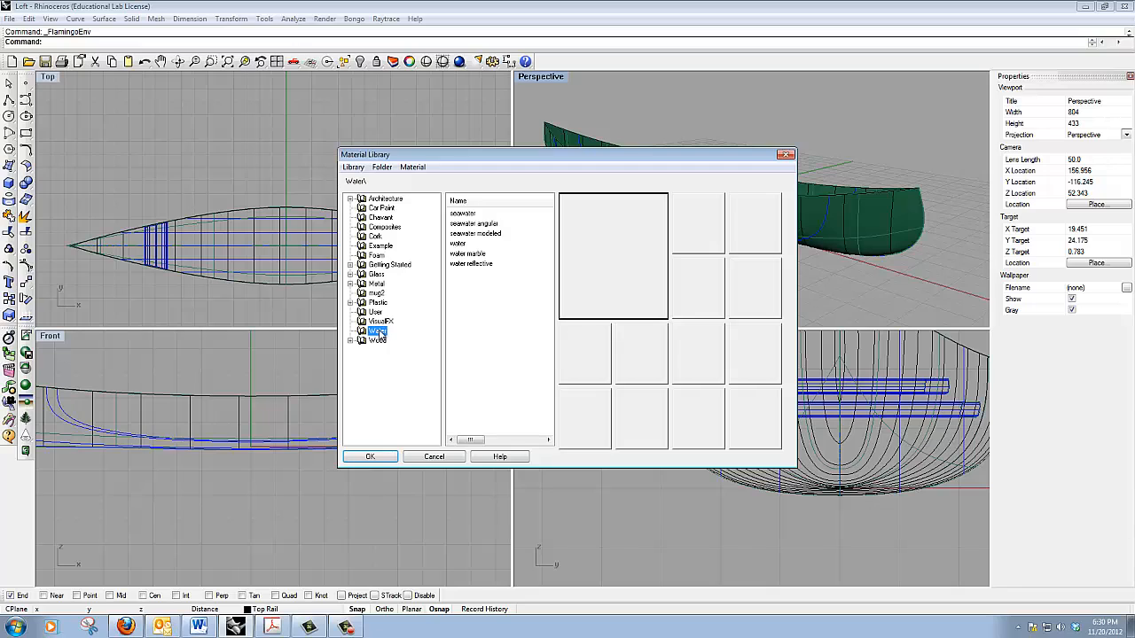
{"action": "left_click", "coordinate": [475, 217]}
{"action": "left_click", "coordinate": [462, 247]}
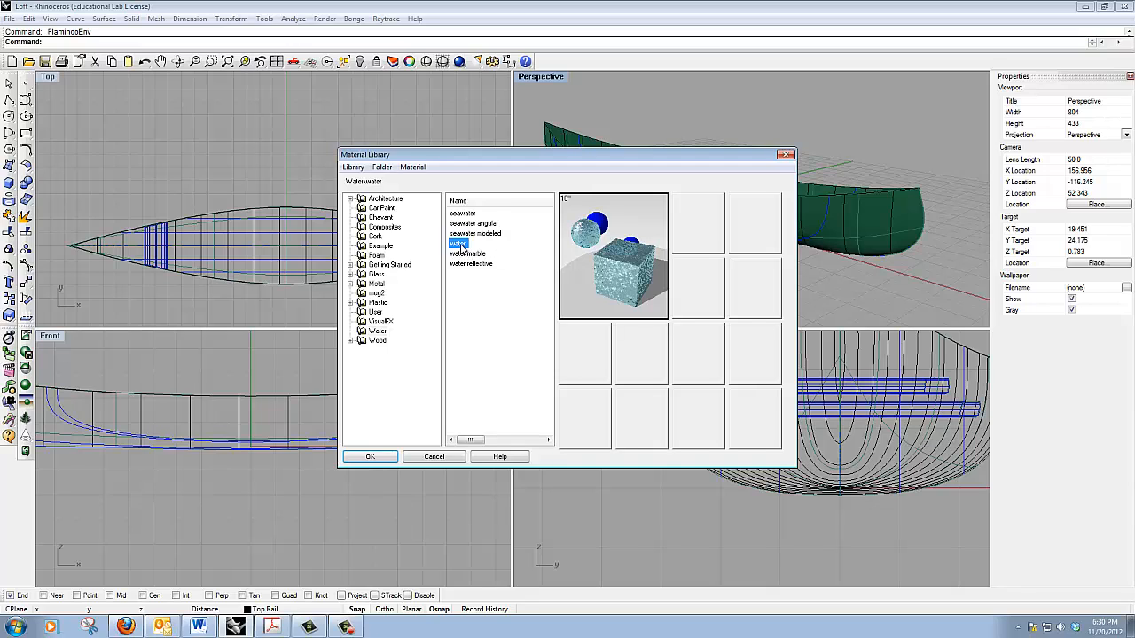
{"action": "left_click", "coordinate": [370, 457]}
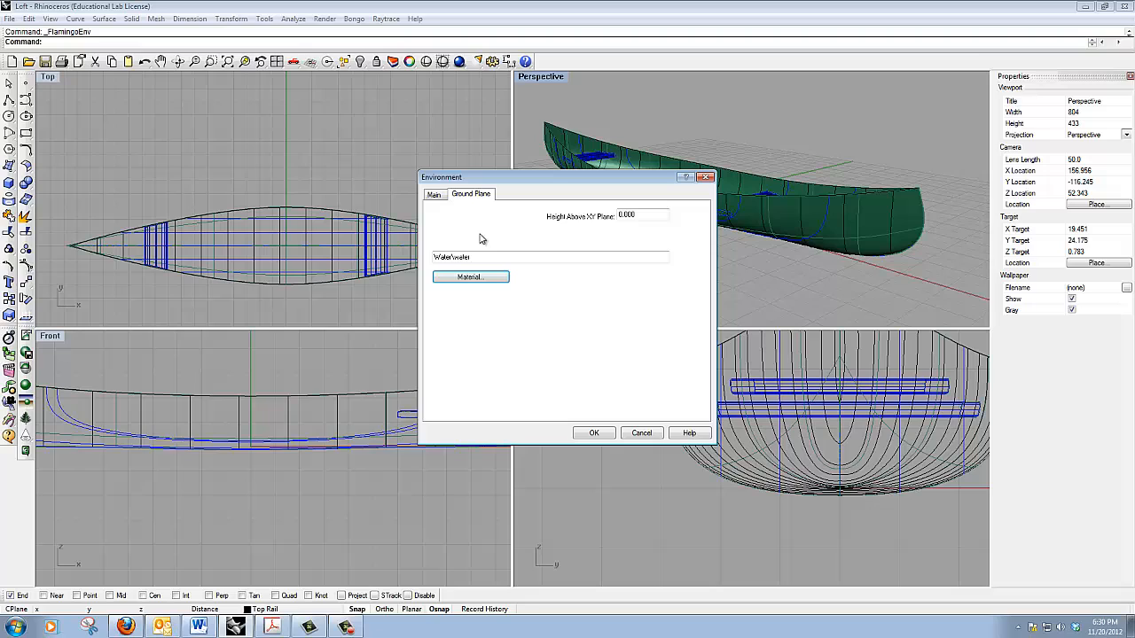
Step: Set the environment's background to Automatic Sky and accept the environment settings
{"action": "left_click", "coordinate": [434, 195]}
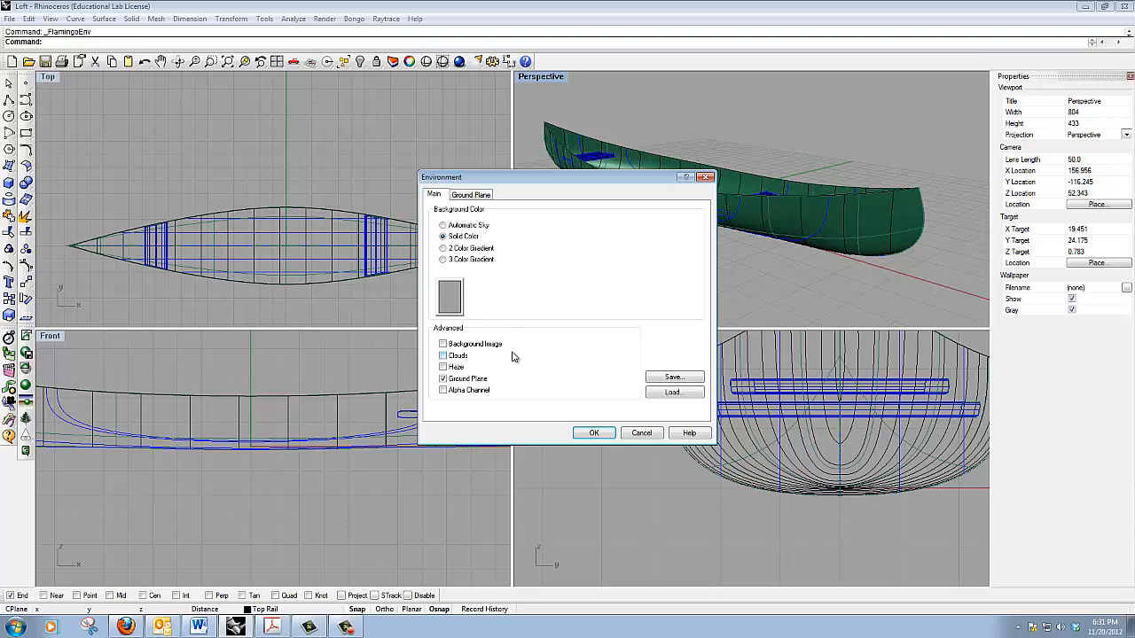
{"action": "left_click", "coordinate": [443, 226]}
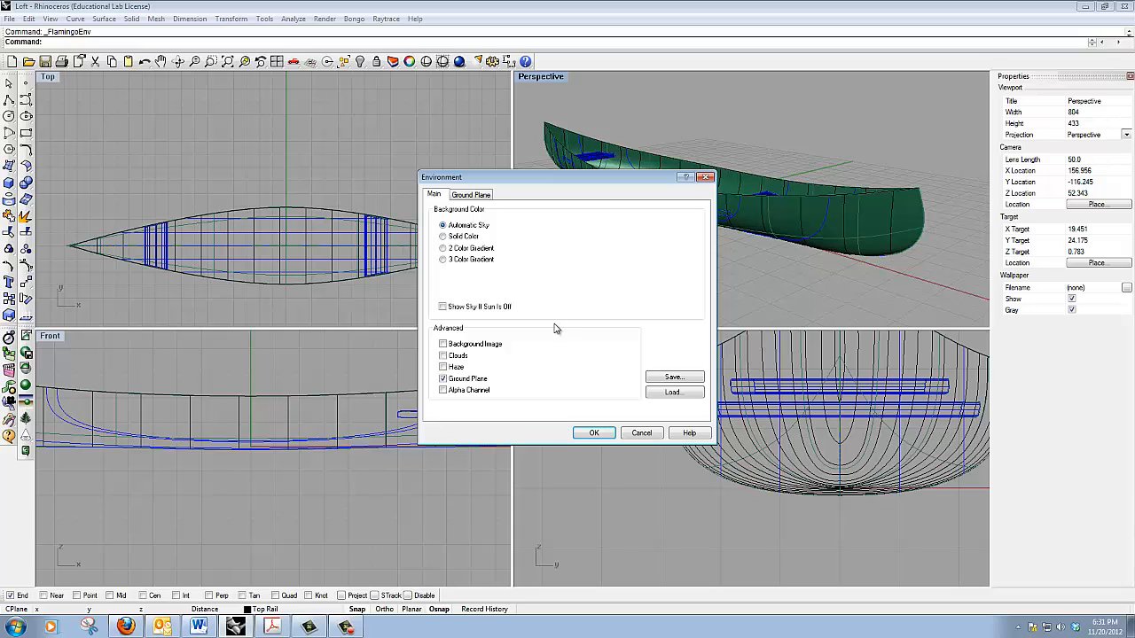
{"action": "left_click", "coordinate": [595, 433]}
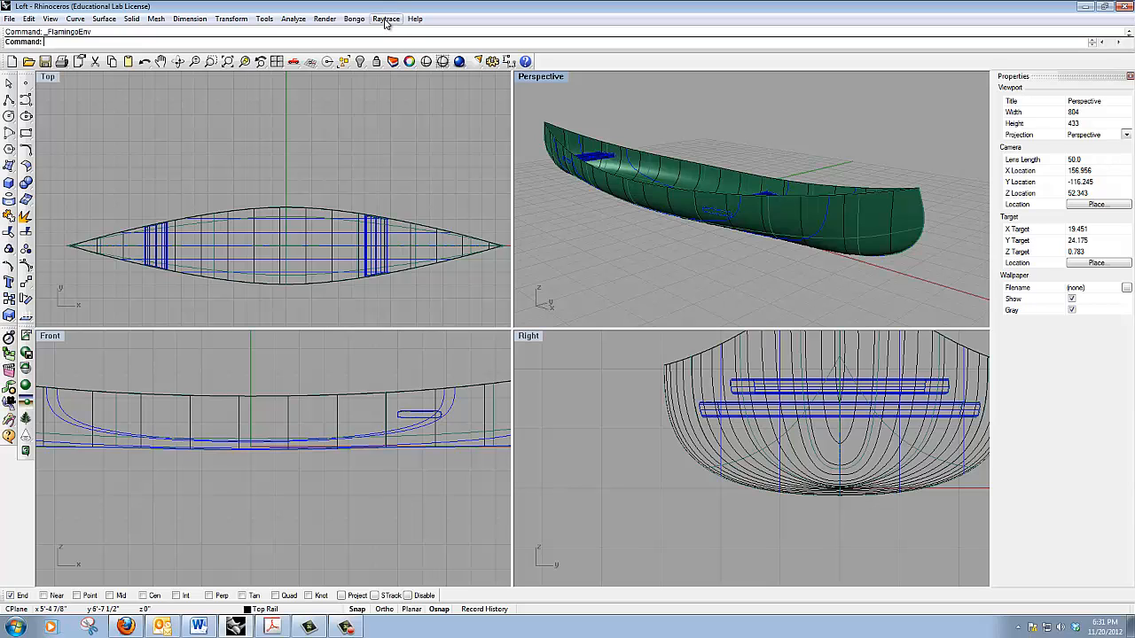
Step: Assign the canoe hull the Plastic/Textured/Blue material from the plug-in material library
{"action": "left_click", "coordinate": [658, 195]}
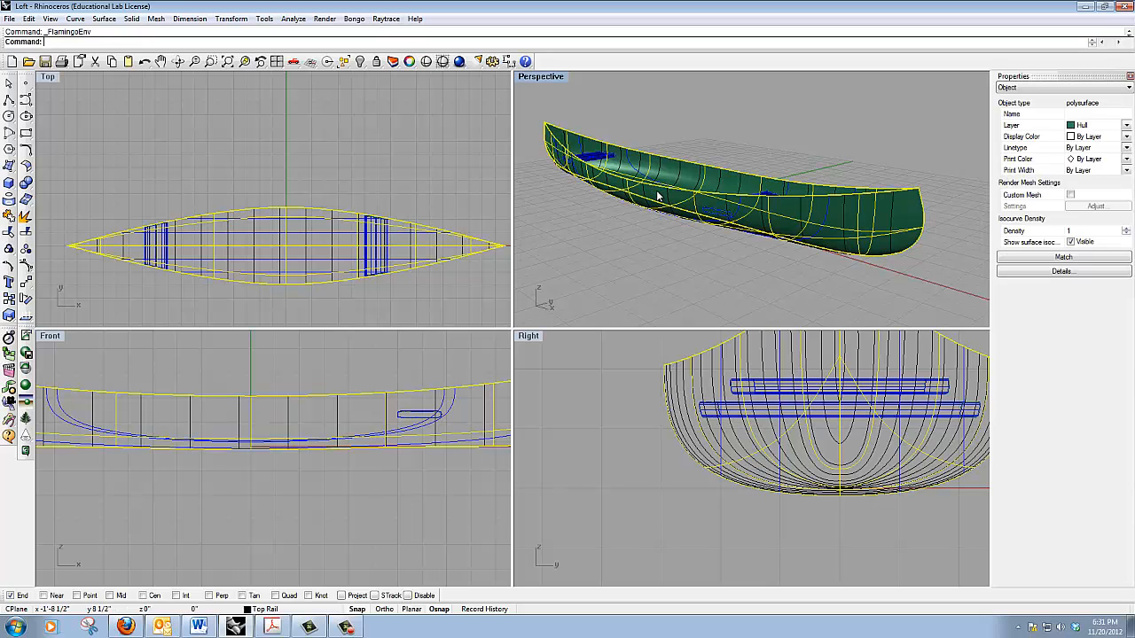
{"action": "left_click", "coordinate": [1033, 88]}
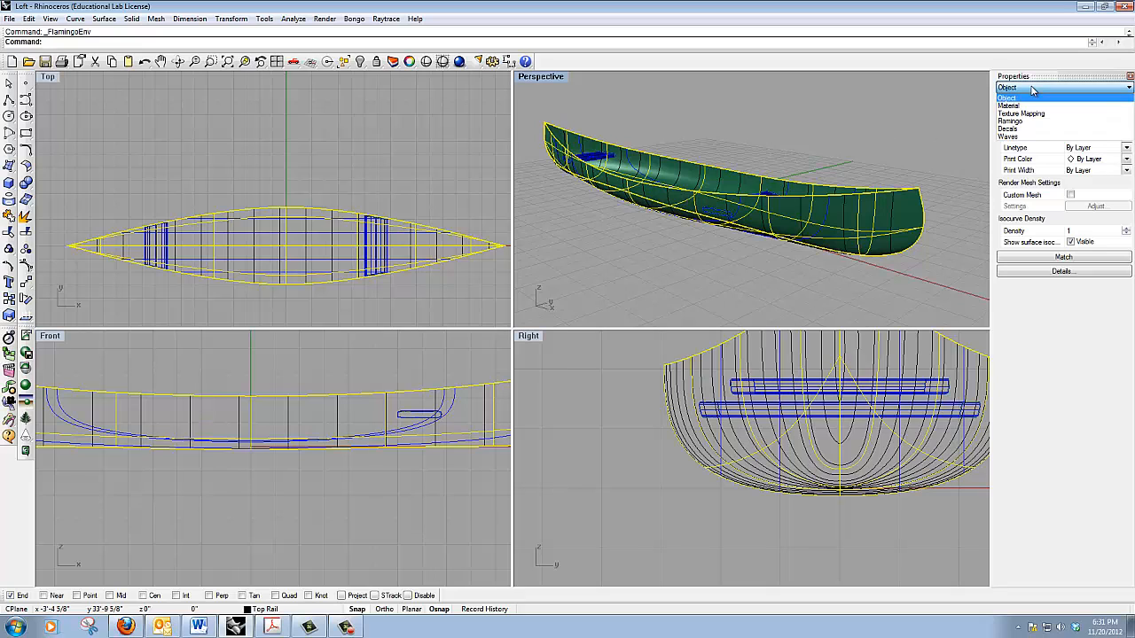
{"action": "left_click", "coordinate": [1011, 106]}
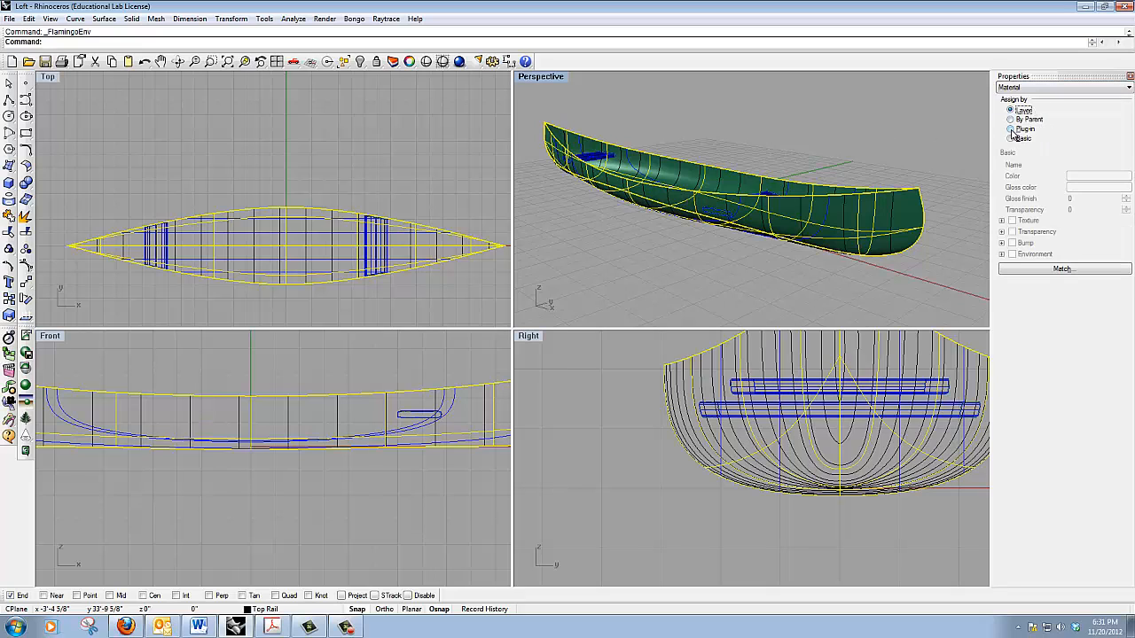
{"action": "left_click", "coordinate": [1011, 130]}
{"action": "left_click", "coordinate": [1064, 176]}
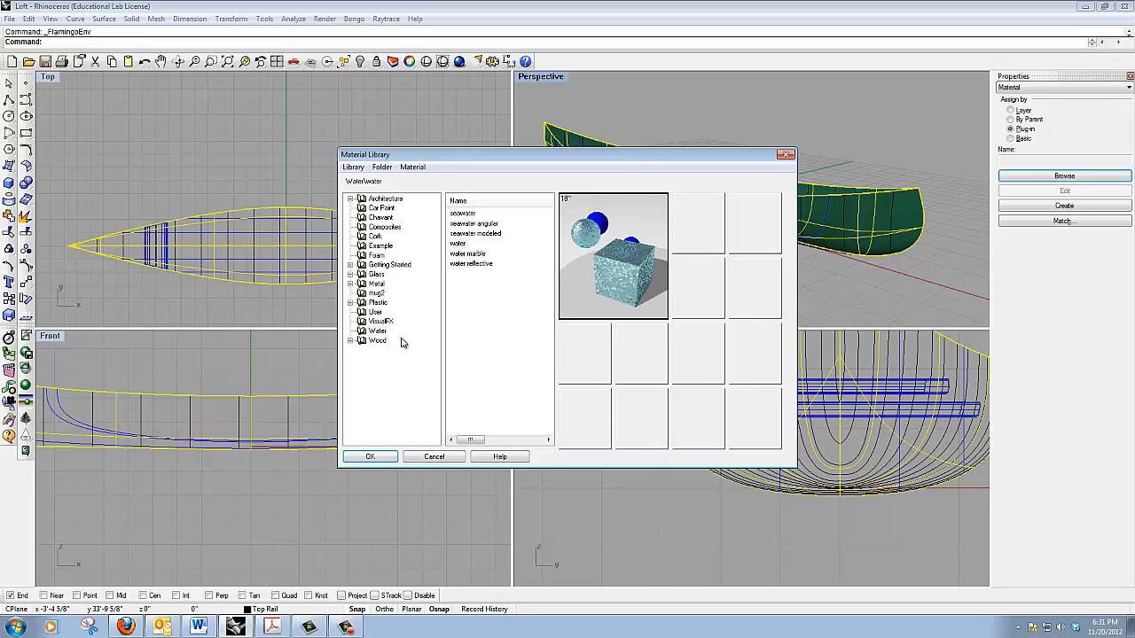
{"action": "double_click", "coordinate": [366, 304]}
{"action": "left_click", "coordinate": [391, 323]}
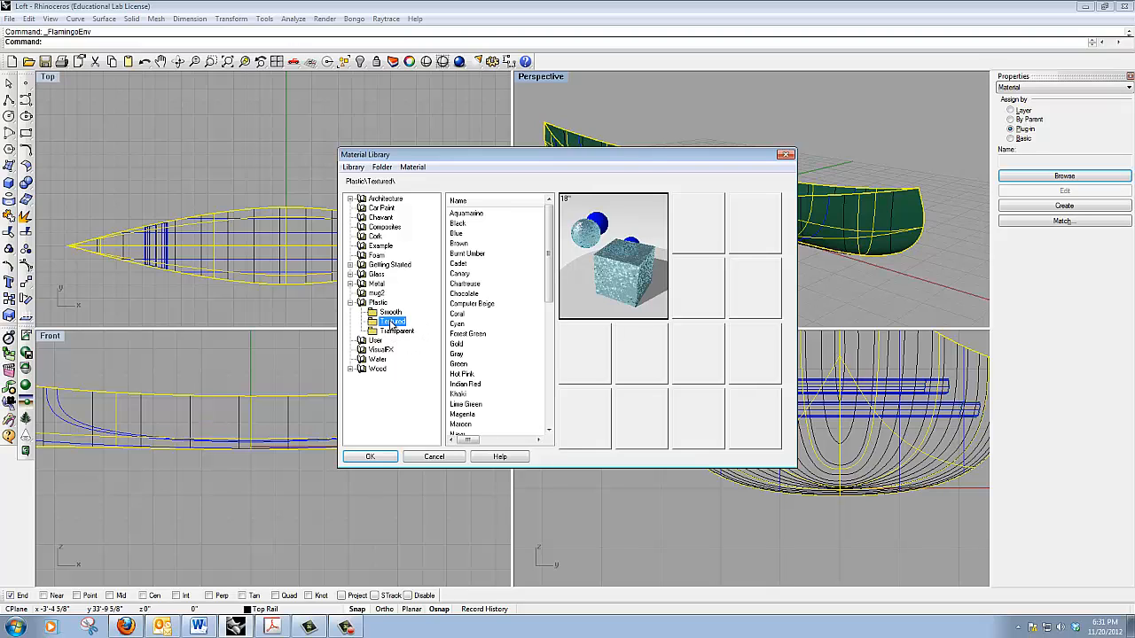
{"action": "left_click", "coordinate": [457, 233]}
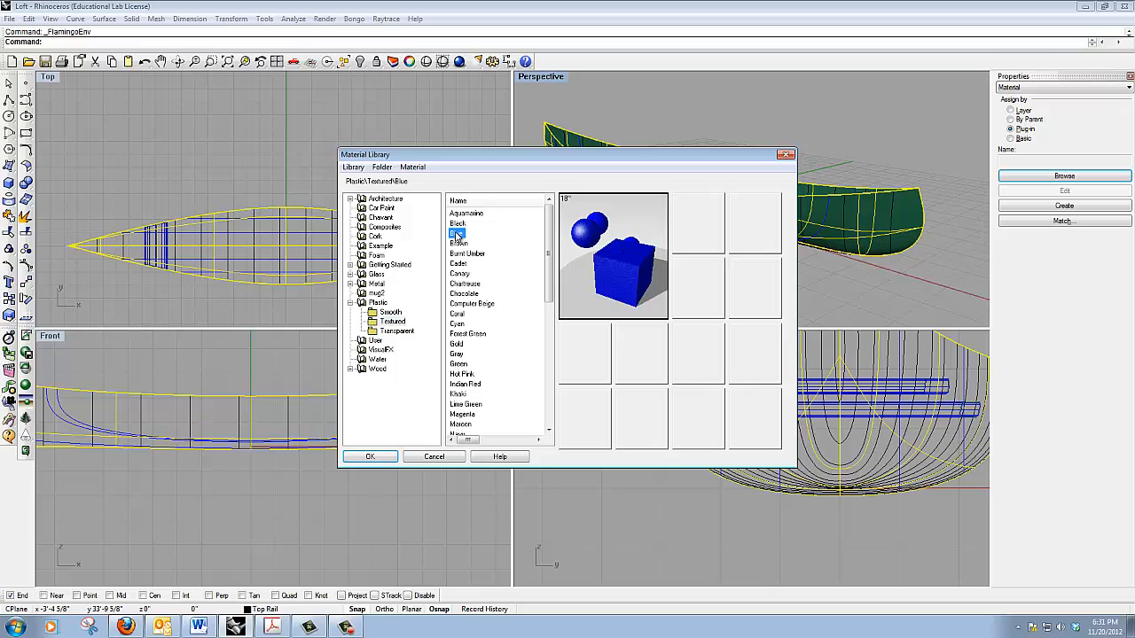
{"action": "left_click", "coordinate": [371, 457]}
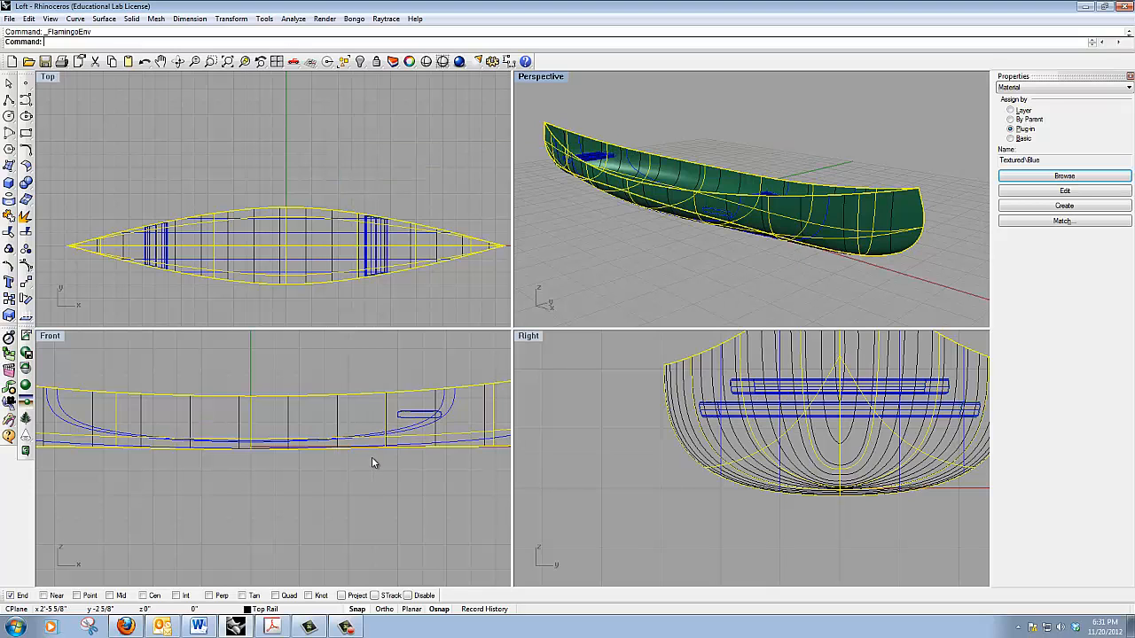
{"action": "left_click", "coordinate": [606, 271]}
Step: Raytrace the Perspective view with Flamingo to check the hull material and water, and close the rendering
{"action": "left_click", "coordinate": [386, 19]}
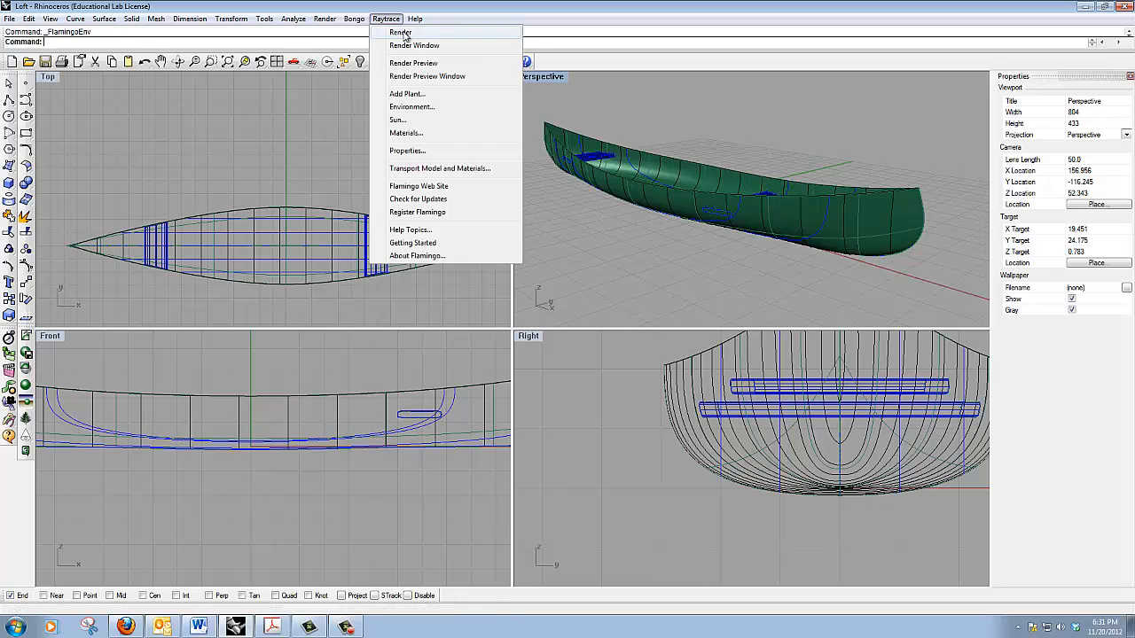
{"action": "left_click", "coordinate": [403, 33]}
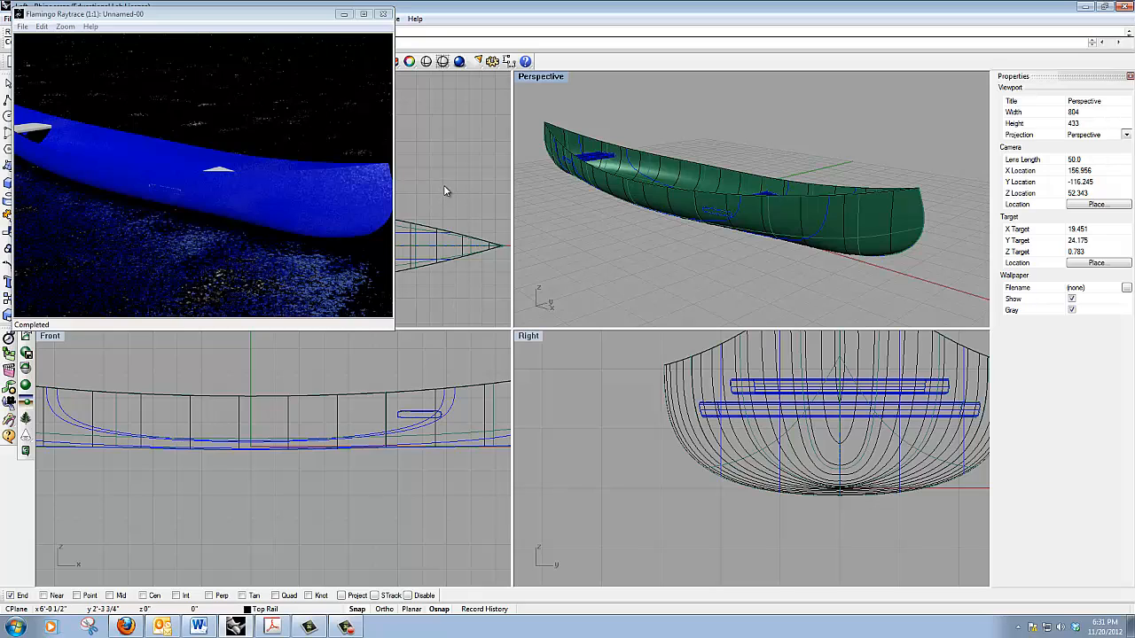
{"action": "left_click", "coordinate": [385, 15]}
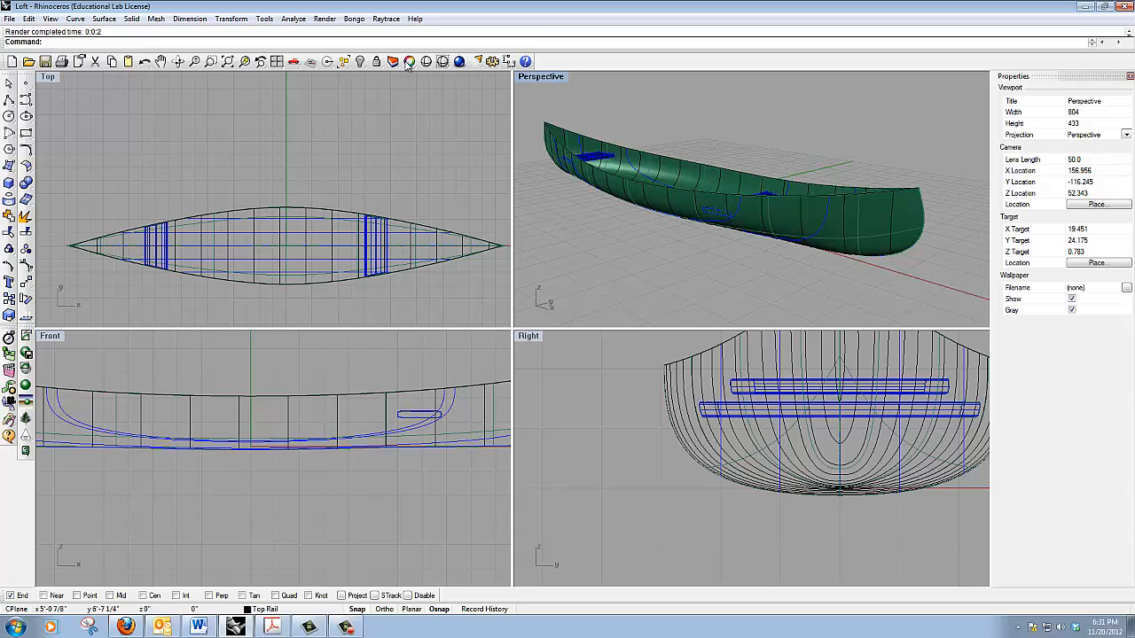
{"action": "left_click", "coordinate": [386, 19]}
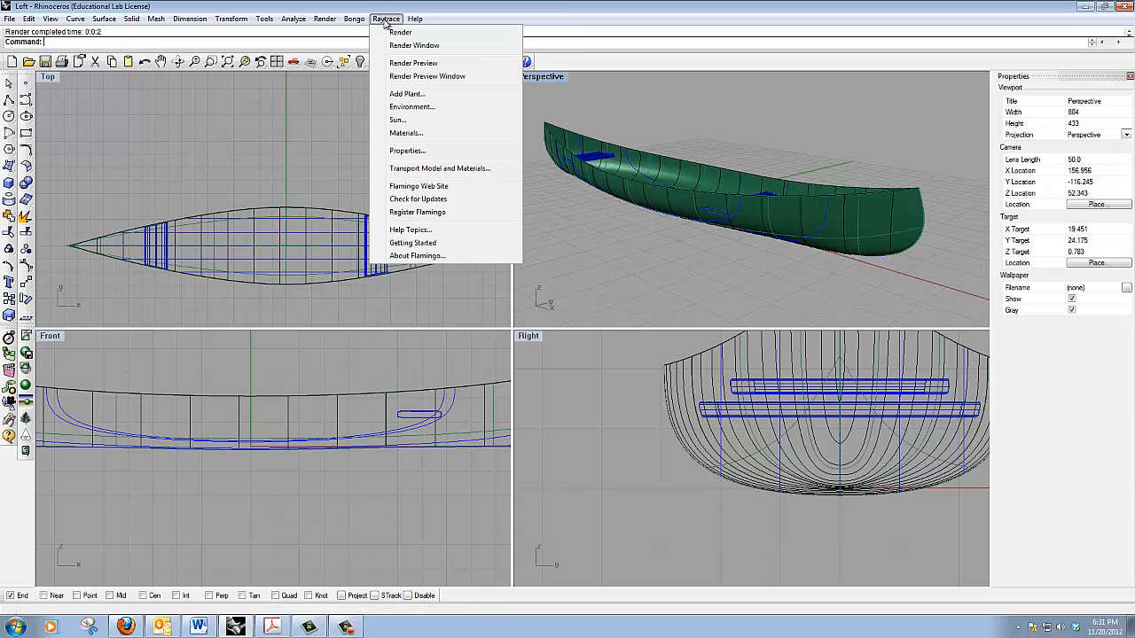
{"action": "left_click", "coordinate": [408, 120]}
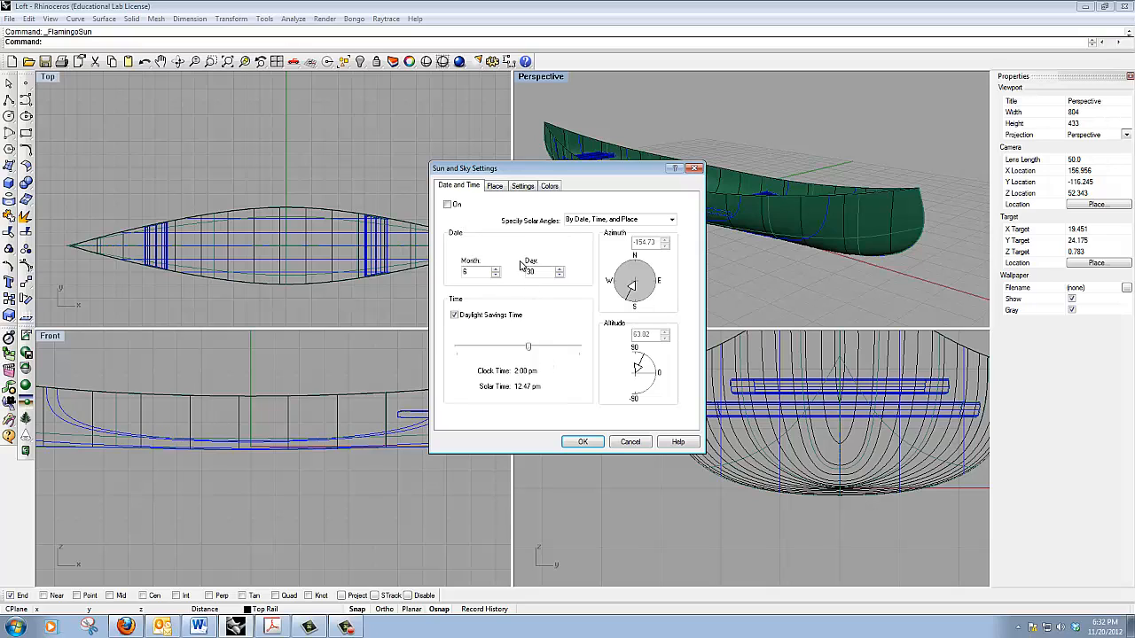
{"action": "left_click", "coordinate": [630, 442]}
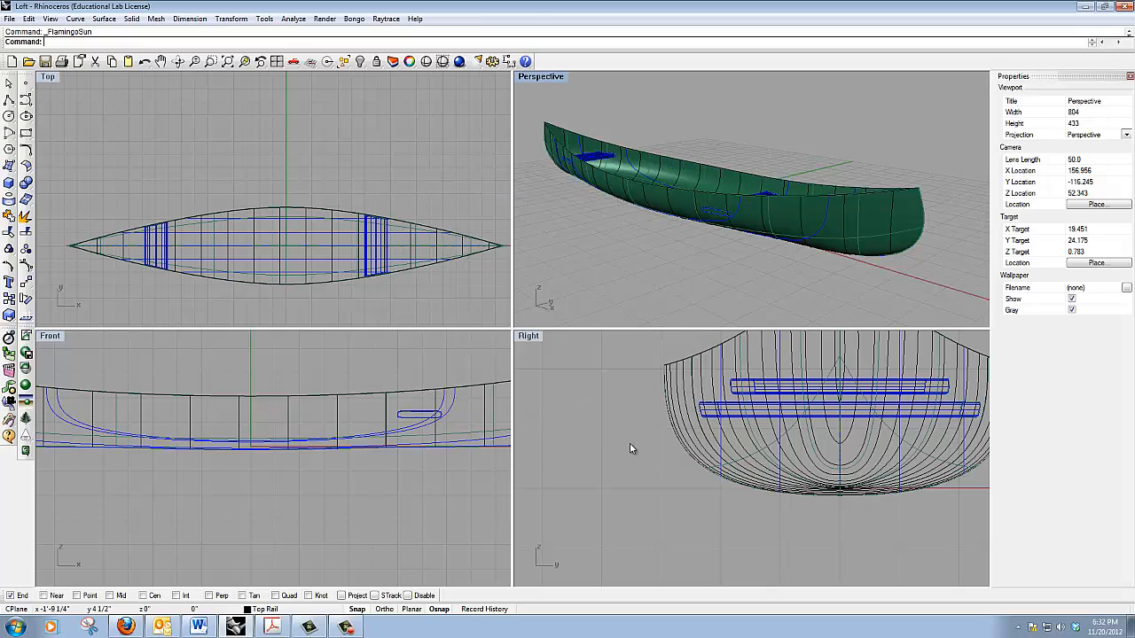
Step: Turn on the sun in the Flamingo sun and sky settings and accept them
{"action": "left_click", "coordinate": [385, 19]}
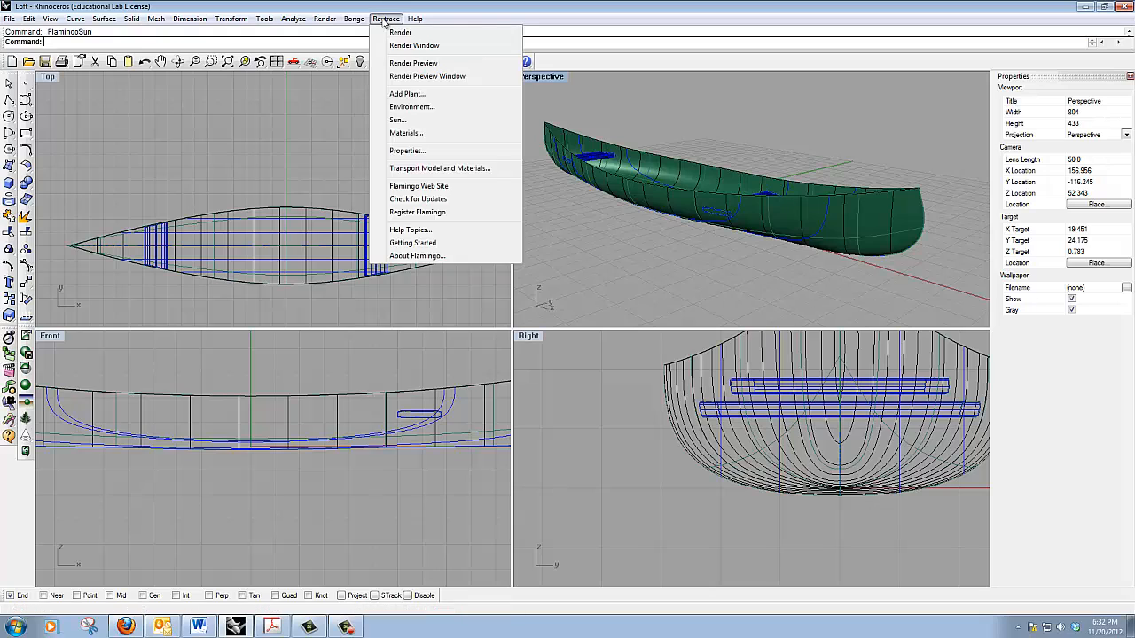
{"action": "left_click", "coordinate": [397, 120]}
{"action": "left_click", "coordinate": [449, 204]}
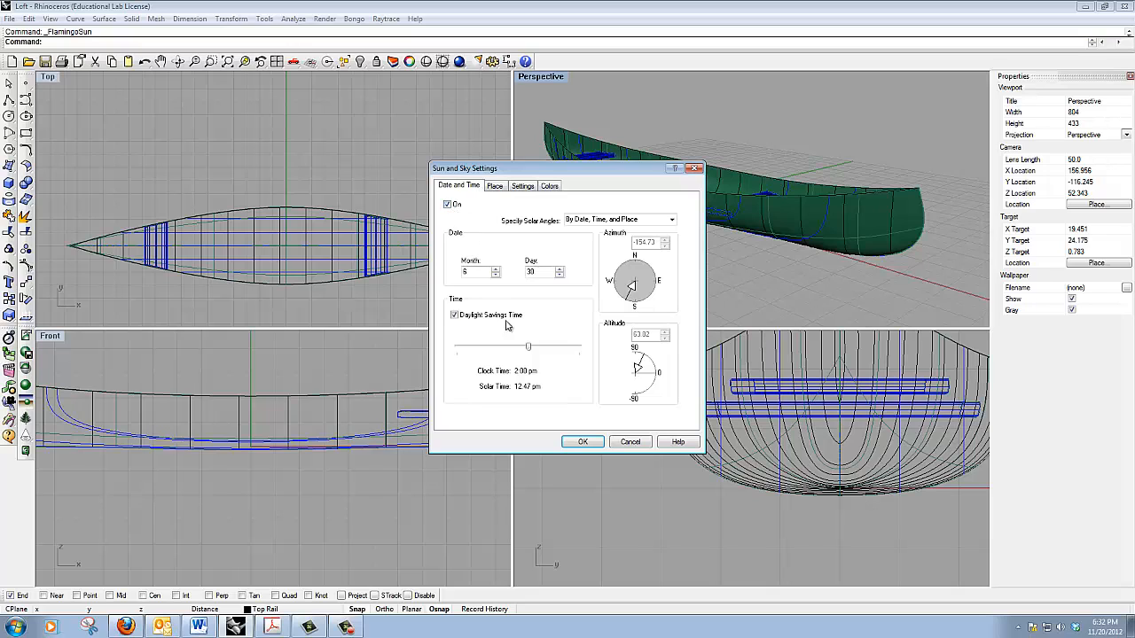
{"action": "left_click", "coordinate": [583, 442]}
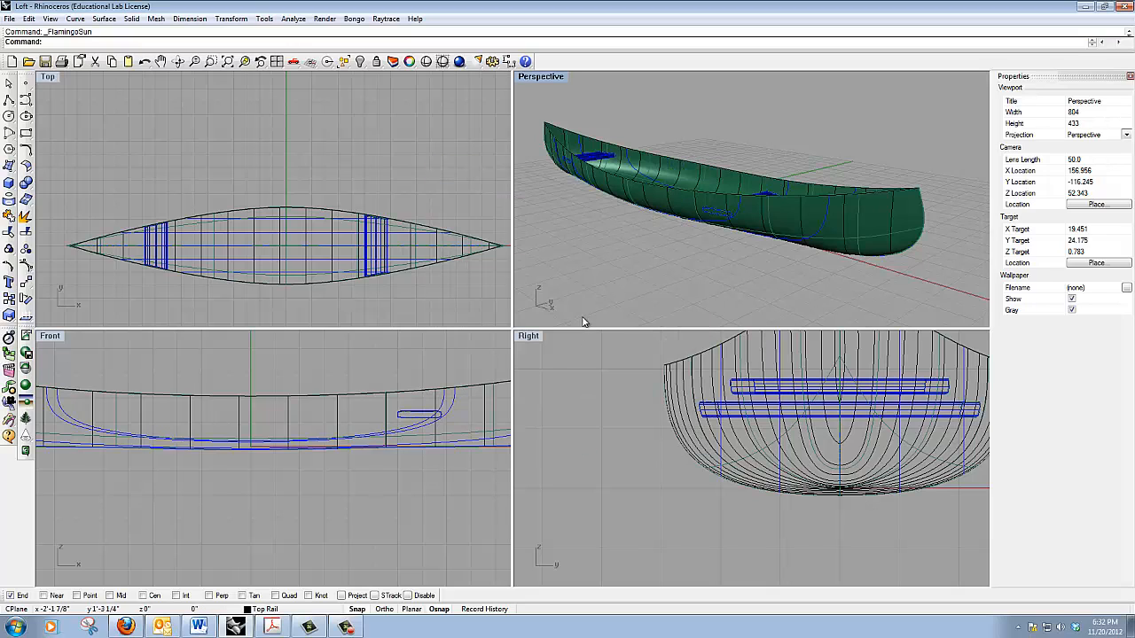
Step: Raytrace the Perspective view again to check the sunlight on the canoe and water, and close the rendering
{"action": "left_click", "coordinate": [383, 20]}
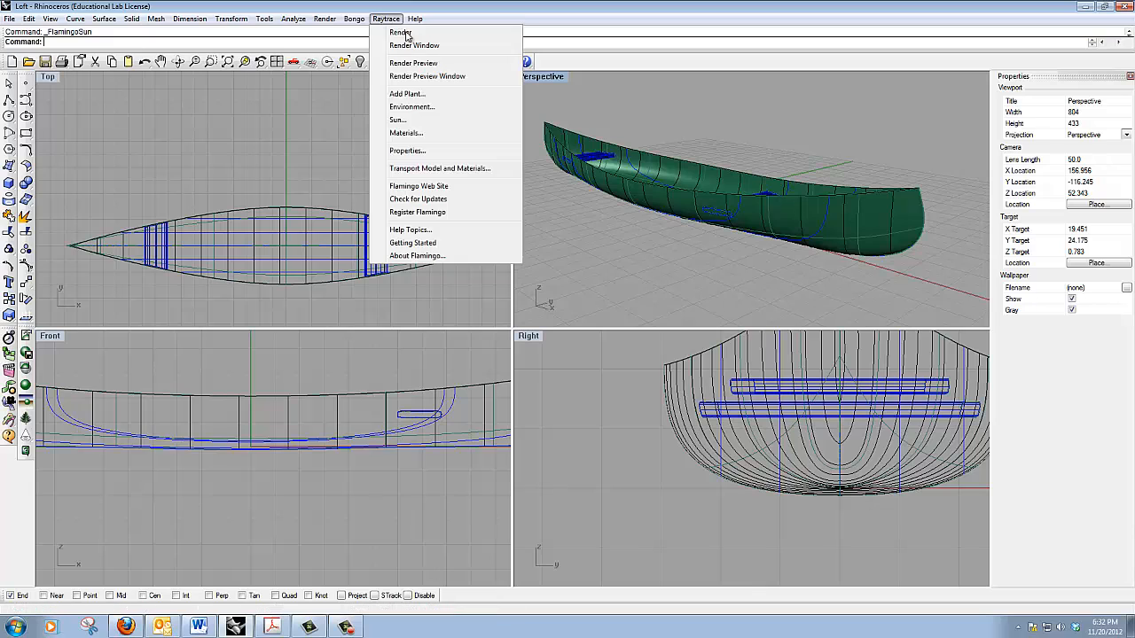
{"action": "left_click", "coordinate": [410, 37]}
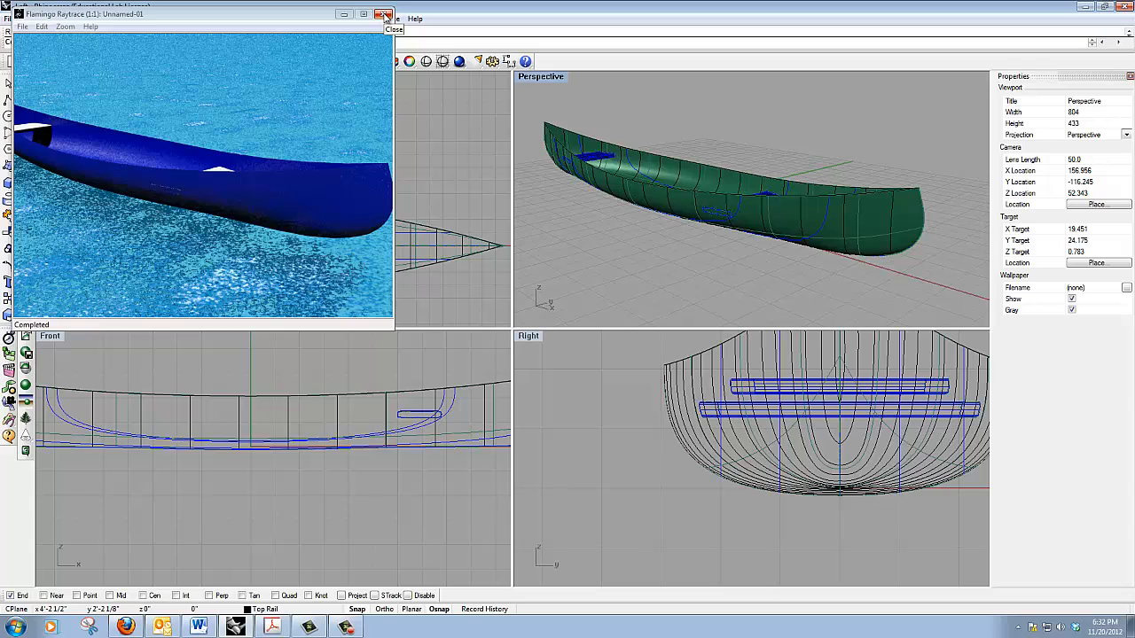
{"action": "left_click", "coordinate": [386, 16]}
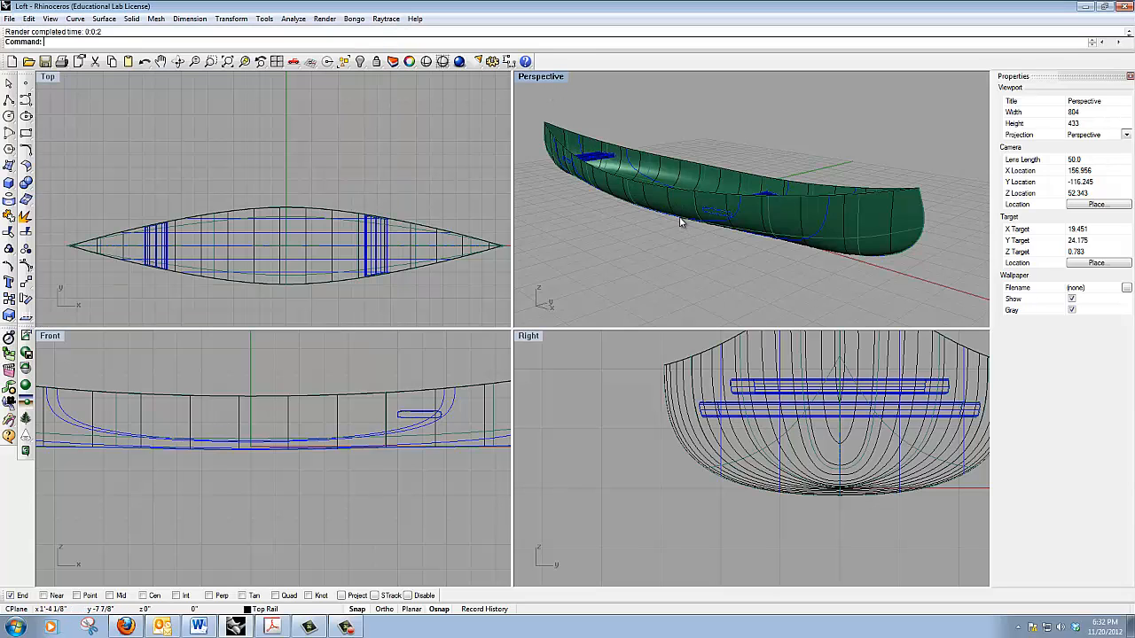
Step: Raytrace the Perspective view from farther back so that the entire canoe is in frame
{"action": "scroll", "coordinate": [683, 223], "scroll_direction": "down", "scroll_amount": 2}
{"action": "right_click_drag", "start_coordinate": [643, 242], "coordinate": [683, 256], "text": "shift"}
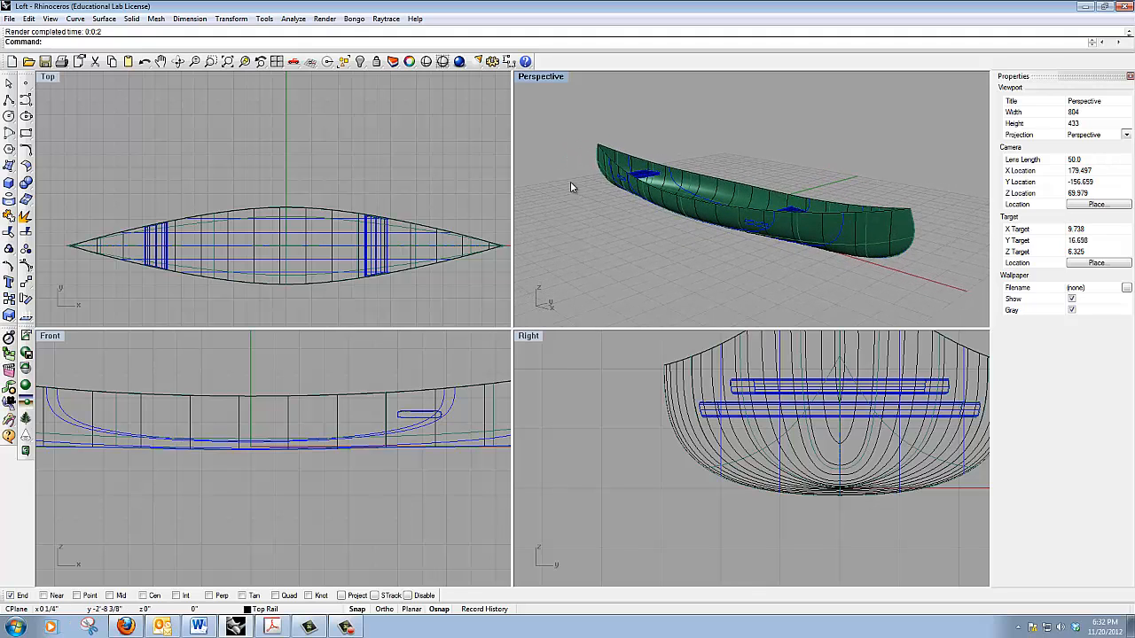
{"action": "left_click", "coordinate": [384, 19]}
{"action": "left_click", "coordinate": [401, 33]}
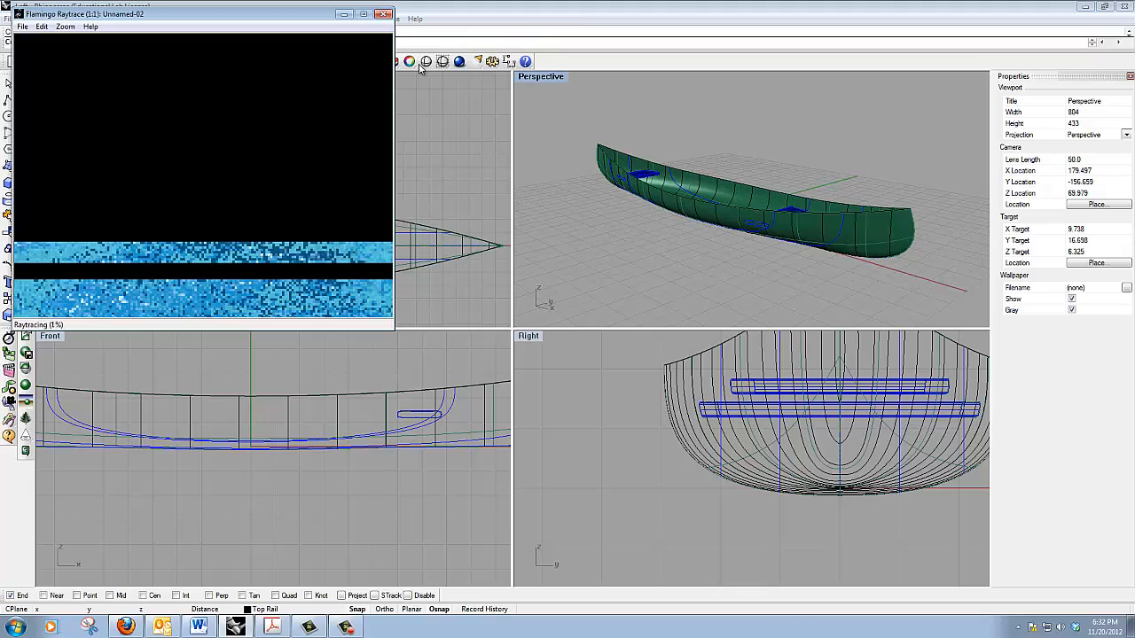